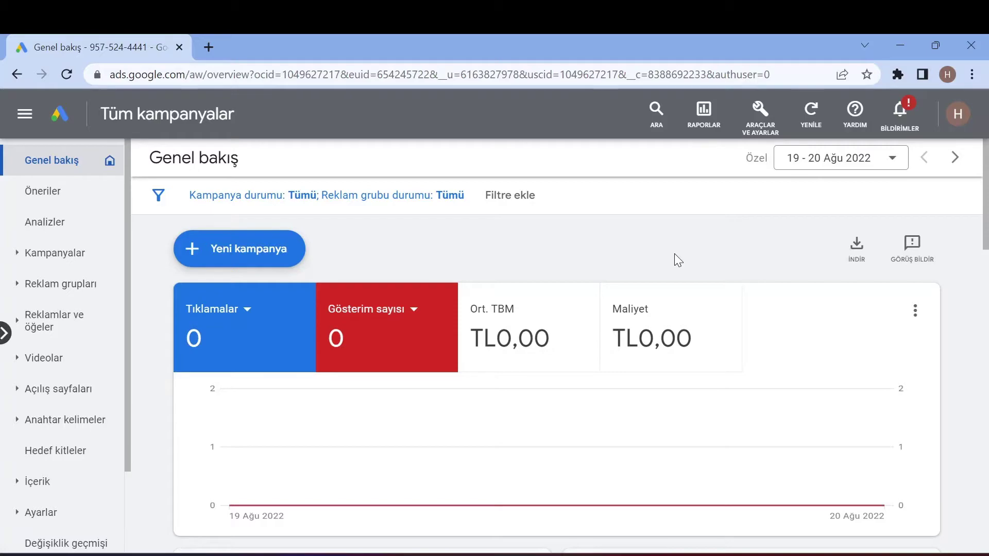
- Start a brand-new campaign without goal guidance
{"action": "left_click", "coordinate": [250, 250]}
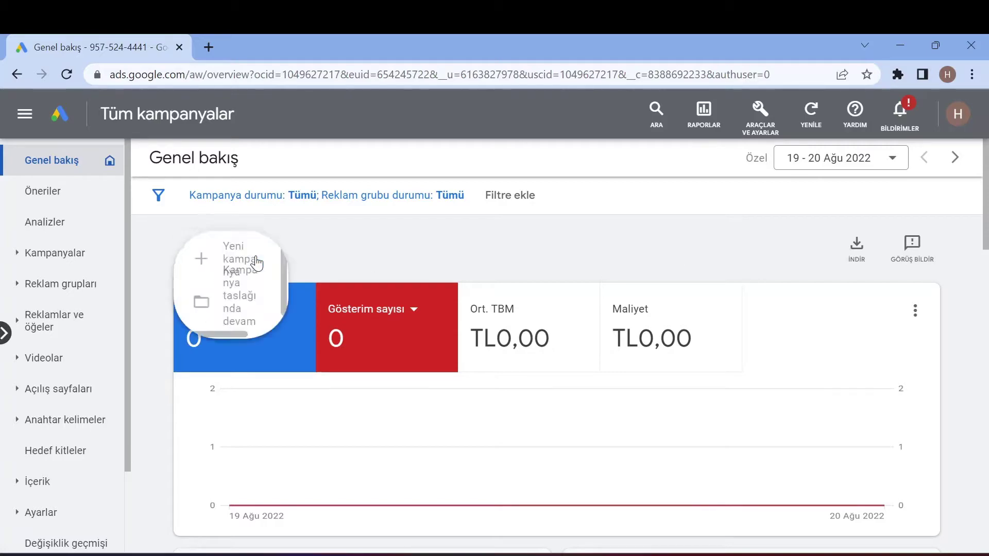
{"action": "left_click", "coordinate": [246, 268]}
{"action": "scroll", "coordinate": [304, 284], "scroll_direction": "down", "scroll_amount": 3}
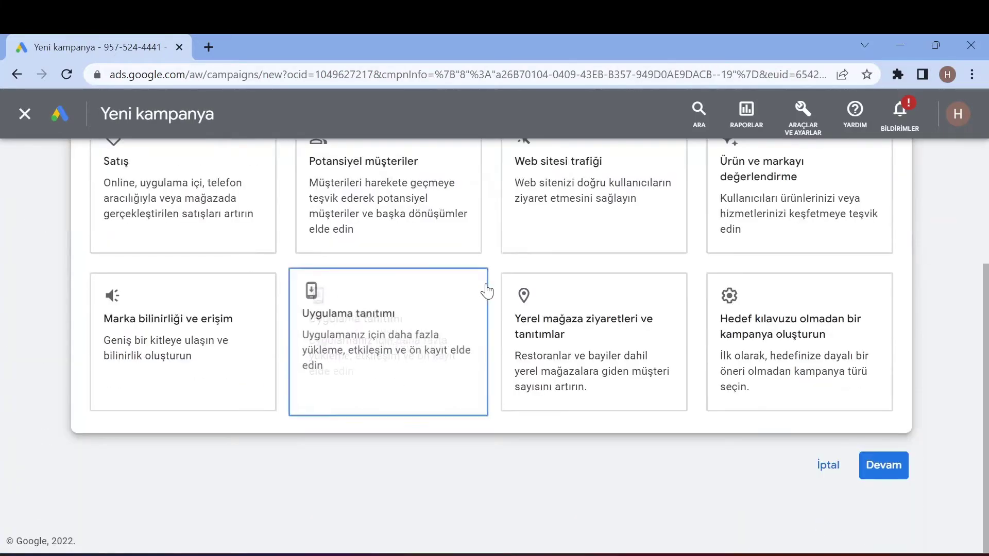
{"action": "scroll", "coordinate": [669, 278], "scroll_direction": "up", "scroll_amount": 2}
{"action": "left_click", "coordinate": [726, 473]}
- Choose Arama Ağı (Search) as the campaign type
{"action": "scroll", "coordinate": [693, 429], "scroll_direction": "down", "scroll_amount": 10}
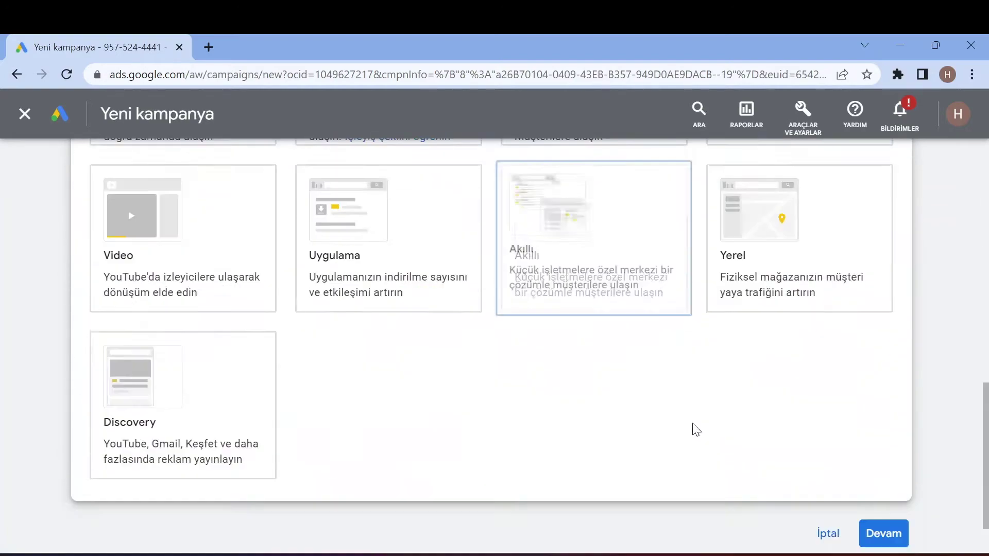
{"action": "scroll", "coordinate": [695, 430], "scroll_direction": "up", "scroll_amount": 8}
{"action": "scroll", "coordinate": [825, 360], "scroll_direction": "down", "scroll_amount": 7}
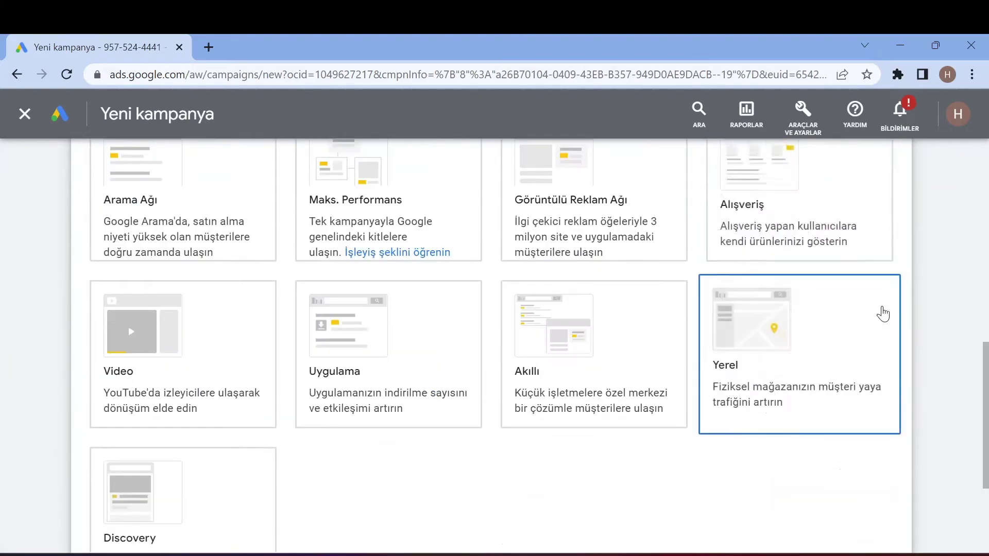
{"action": "scroll", "coordinate": [940, 311], "scroll_direction": "up", "scroll_amount": 2}
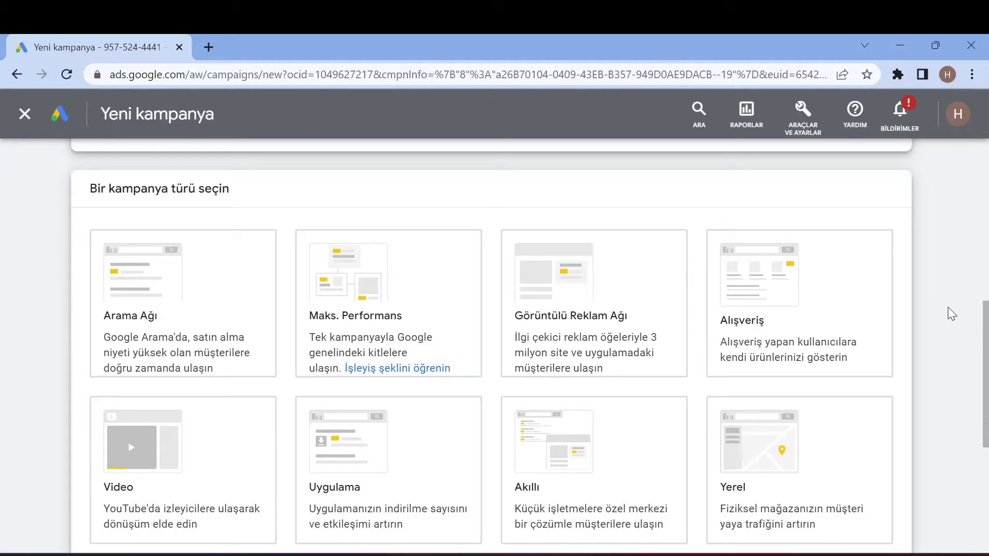
{"action": "scroll", "coordinate": [948, 307], "scroll_direction": "up", "scroll_amount": 3}
{"action": "scroll", "coordinate": [951, 312], "scroll_direction": "down", "scroll_amount": 4}
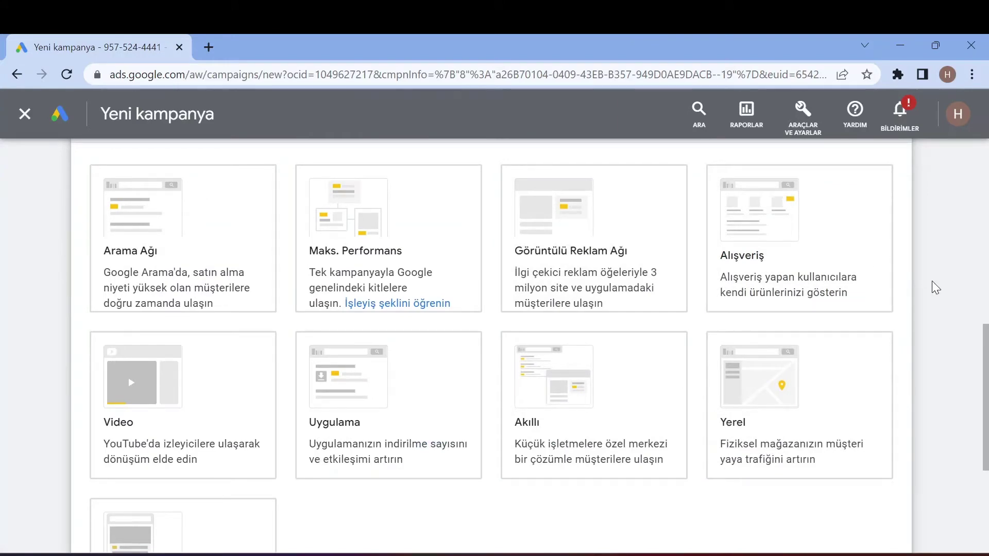
{"action": "left_click", "coordinate": [195, 255]}
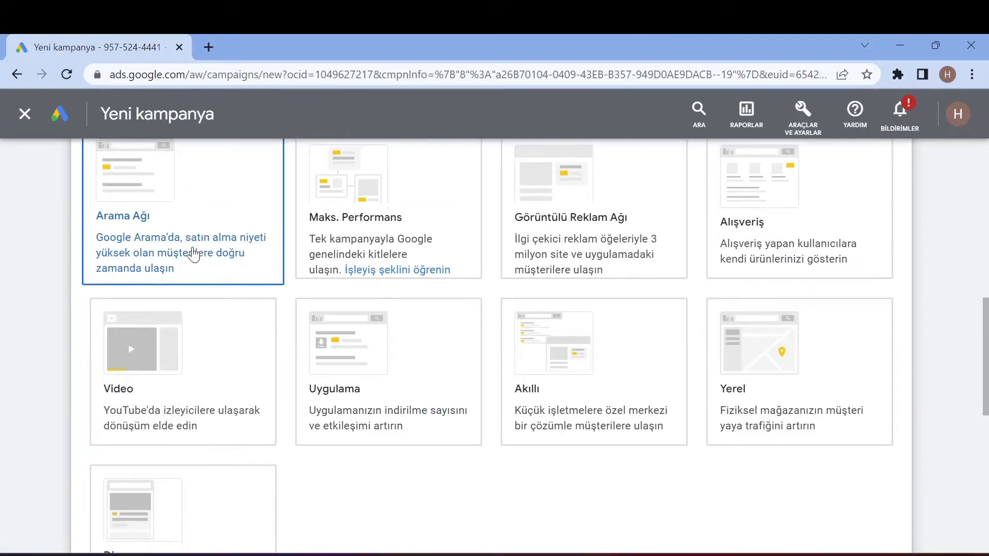
- Choose Telefon aramaları (phone calls) as the campaign's desired result
{"action": "left_click", "coordinate": [894, 465]}
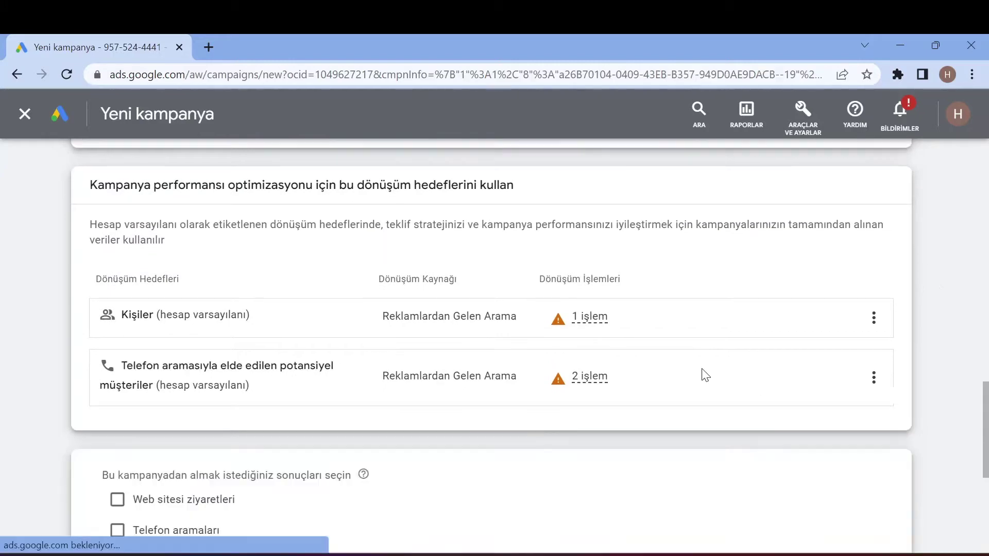
{"action": "scroll", "coordinate": [677, 367], "scroll_direction": "down", "scroll_amount": 2}
{"action": "scroll", "coordinate": [677, 367], "scroll_direction": "up", "scroll_amount": 2}
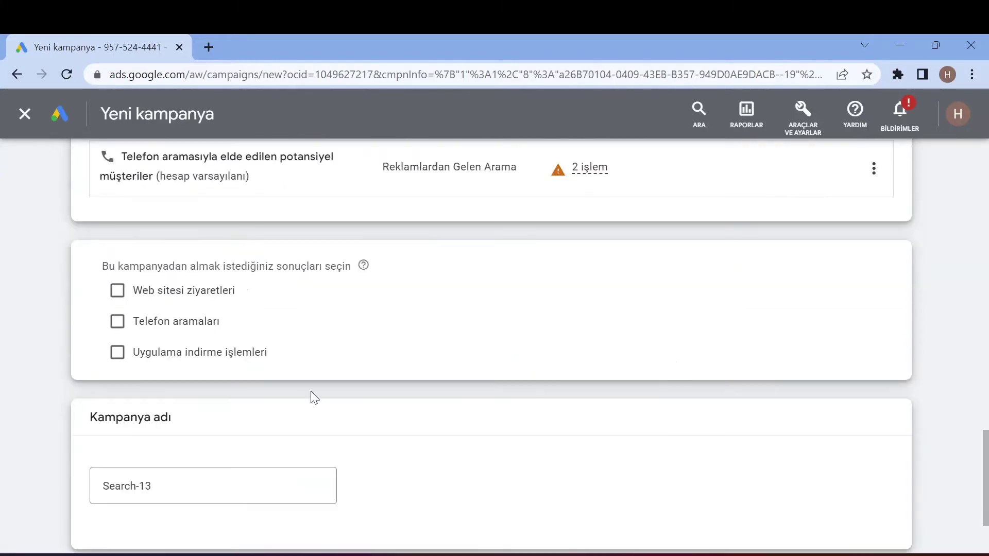
{"action": "left_click", "coordinate": [116, 320]}
{"action": "scroll", "coordinate": [253, 331], "scroll_direction": "down", "scroll_amount": 2}
- Set the phone country to Türkiye, enter the business phone number, and continue
{"action": "left_click", "coordinate": [227, 245]}
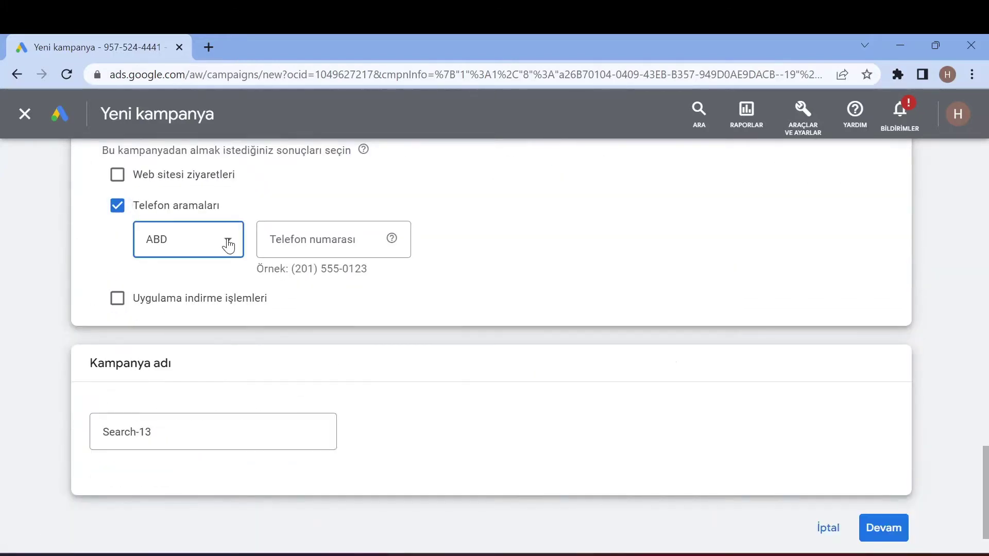
{"action": "scroll", "coordinate": [231, 427], "scroll_direction": "down", "scroll_amount": 10}
{"action": "scroll", "coordinate": [231, 426], "scroll_direction": "down", "scroll_amount": 20}
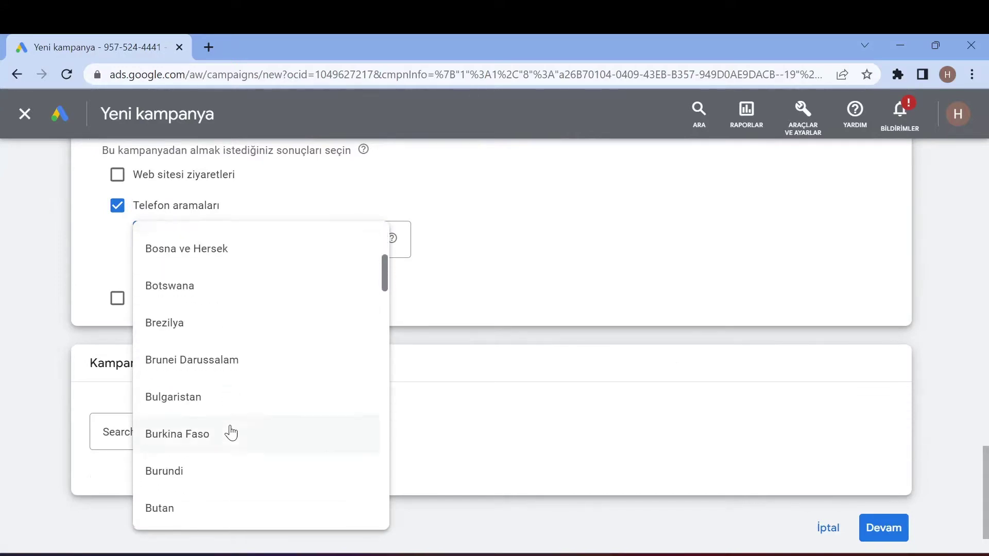
{"action": "scroll", "coordinate": [238, 467], "scroll_direction": "down", "scroll_amount": 20}
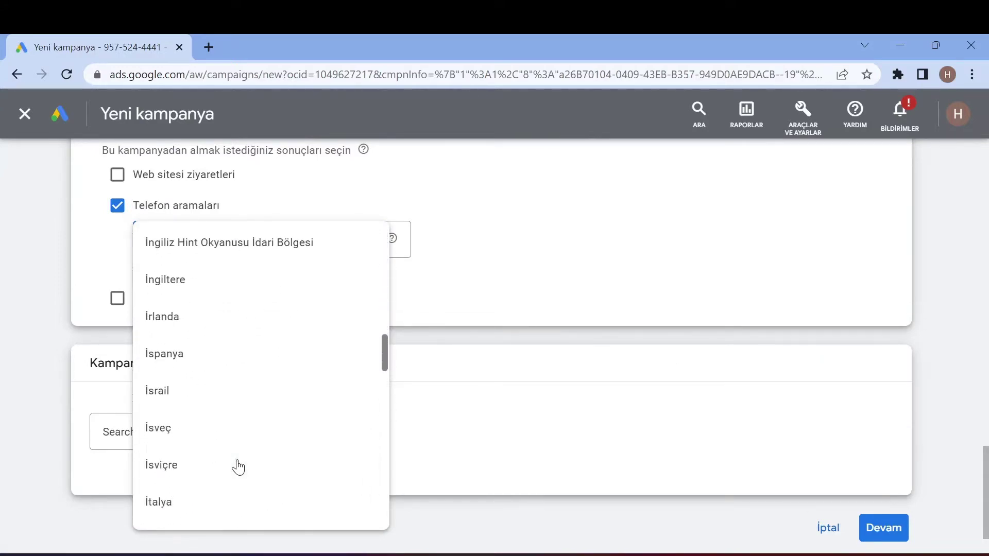
{"action": "scroll", "coordinate": [244, 478], "scroll_direction": "down", "scroll_amount": 20}
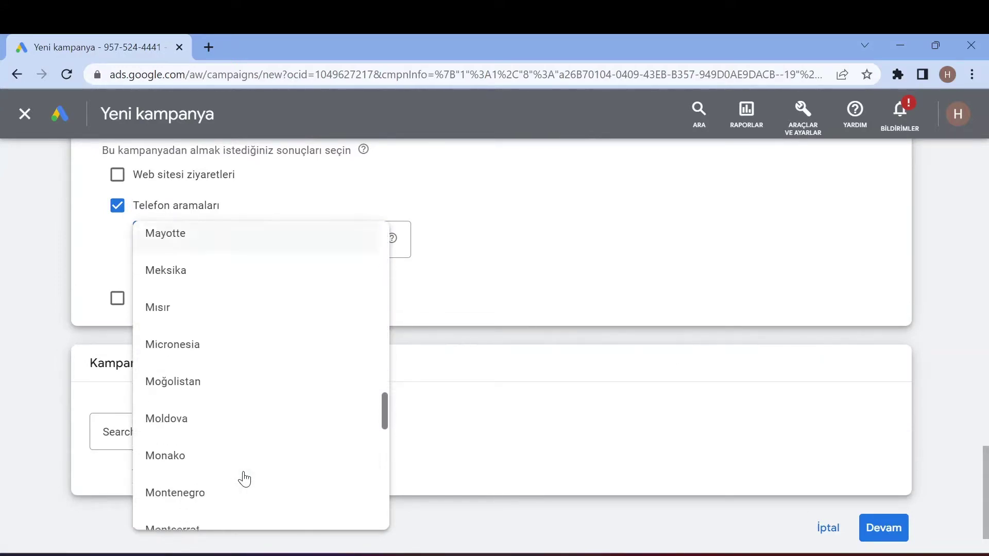
{"action": "scroll", "coordinate": [245, 478], "scroll_direction": "down", "scroll_amount": 20}
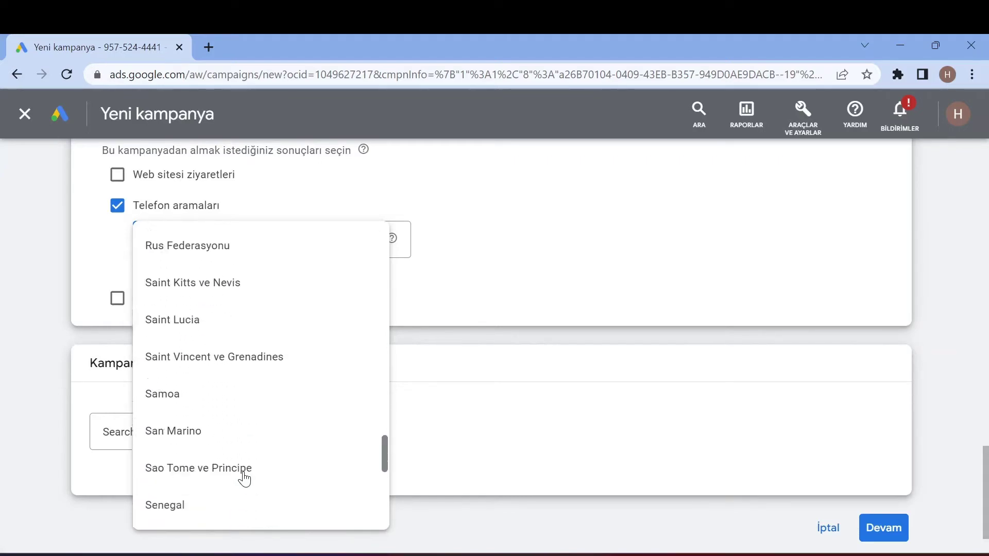
{"action": "scroll", "coordinate": [248, 475], "scroll_direction": "down", "scroll_amount": 5}
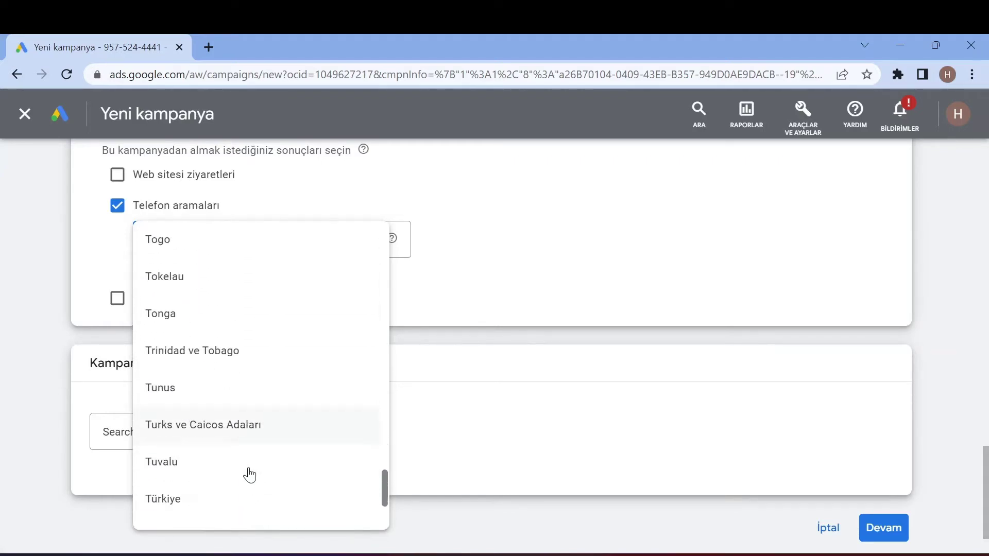
{"action": "left_click", "coordinate": [235, 412]}
{"action": "left_click", "coordinate": [299, 238]}
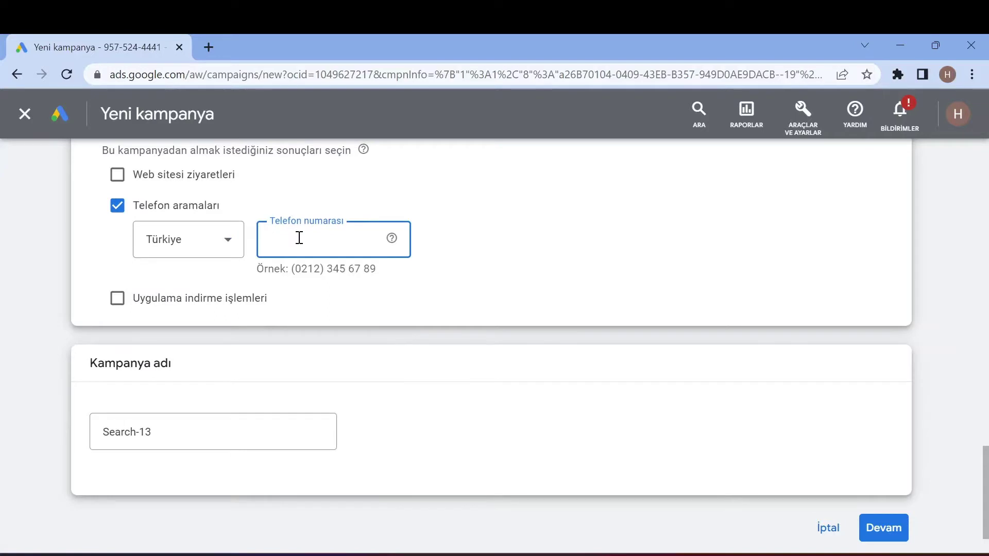
{"action": "scroll", "coordinate": [531, 349], "scroll_direction": "down", "scroll_amount": 2}
{"action": "left_click", "coordinate": [883, 470]}
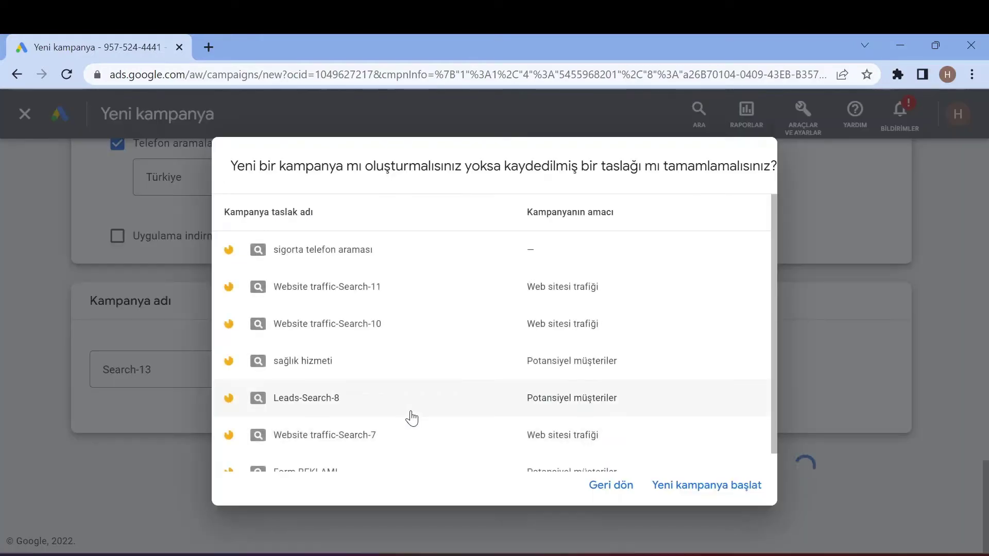
- Start a new campaign instead of the draft, leaving the keyword-ideas website empty
{"action": "left_click", "coordinate": [705, 489]}
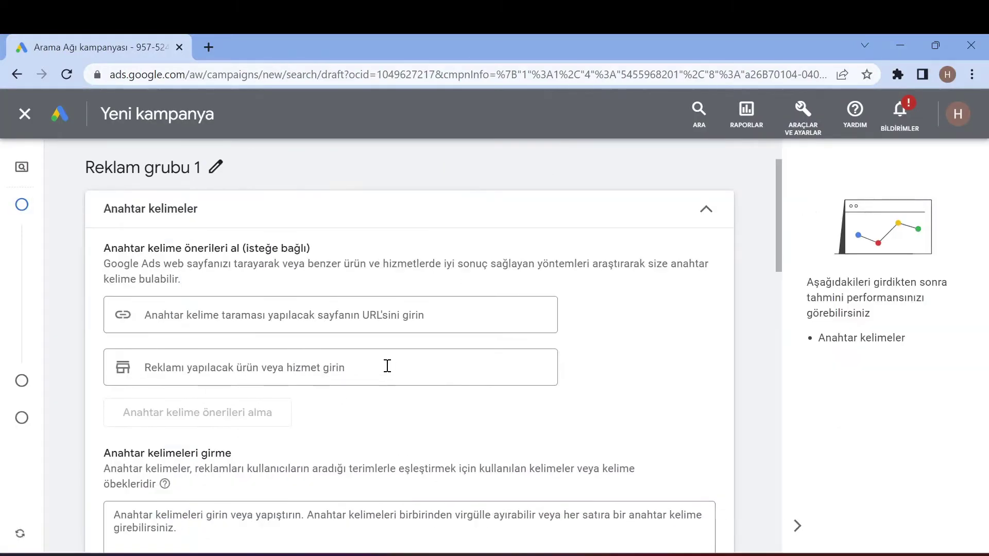
{"action": "left_click", "coordinate": [236, 314]}
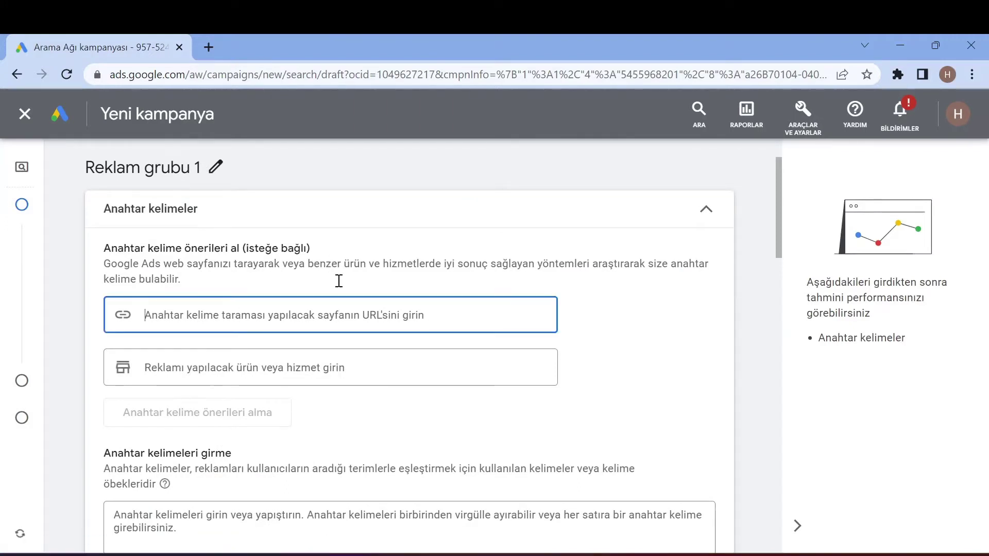
{"action": "left_click", "coordinate": [276, 344]}
{"action": "scroll", "coordinate": [325, 371], "scroll_direction": "down", "scroll_amount": 5}
{"action": "scroll", "coordinate": [309, 360], "scroll_direction": "down", "scroll_amount": 5}
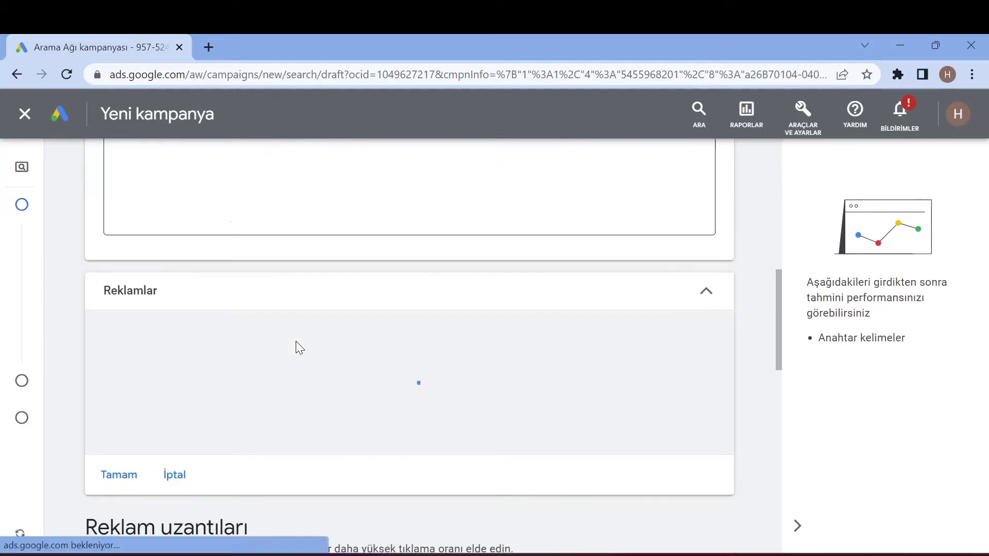
{"action": "scroll", "coordinate": [260, 312], "scroll_direction": "up", "scroll_amount": 2}
{"action": "scroll", "coordinate": [254, 322], "scroll_direction": "up", "scroll_amount": 4}
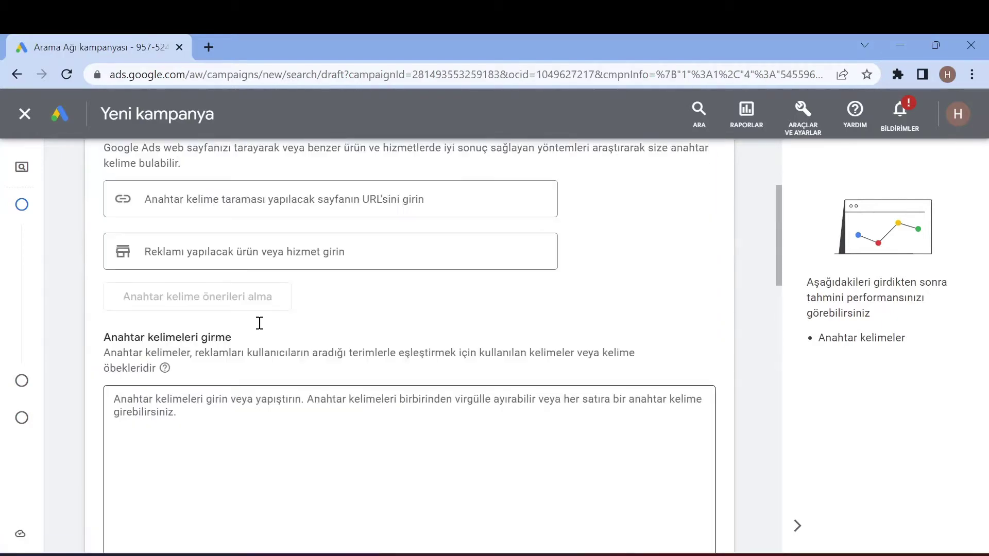
{"action": "scroll", "coordinate": [113, 396], "scroll_direction": "up", "scroll_amount": 3}
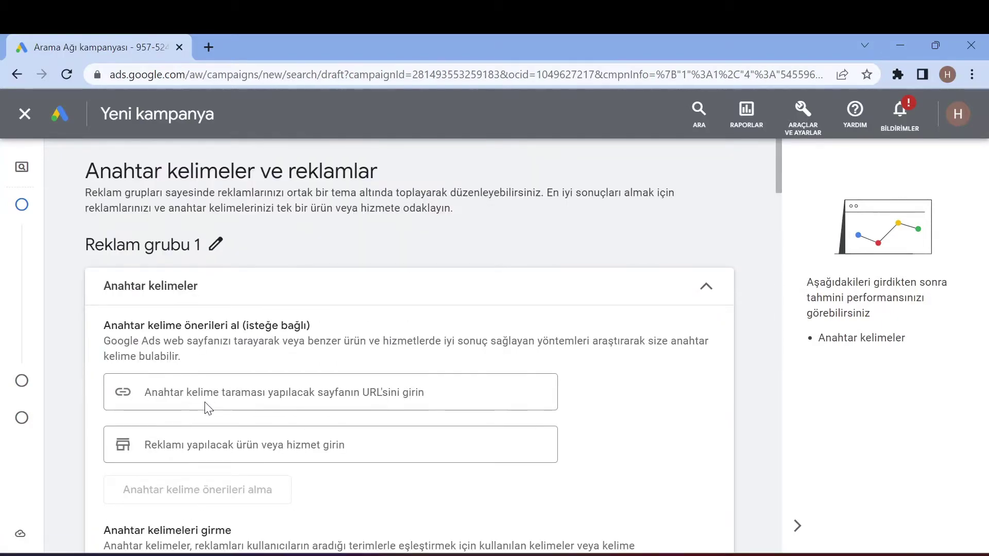
{"action": "scroll", "coordinate": [203, 399], "scroll_direction": "down", "scroll_amount": 2}
{"action": "scroll", "coordinate": [208, 393], "scroll_direction": "down", "scroll_amount": 4}
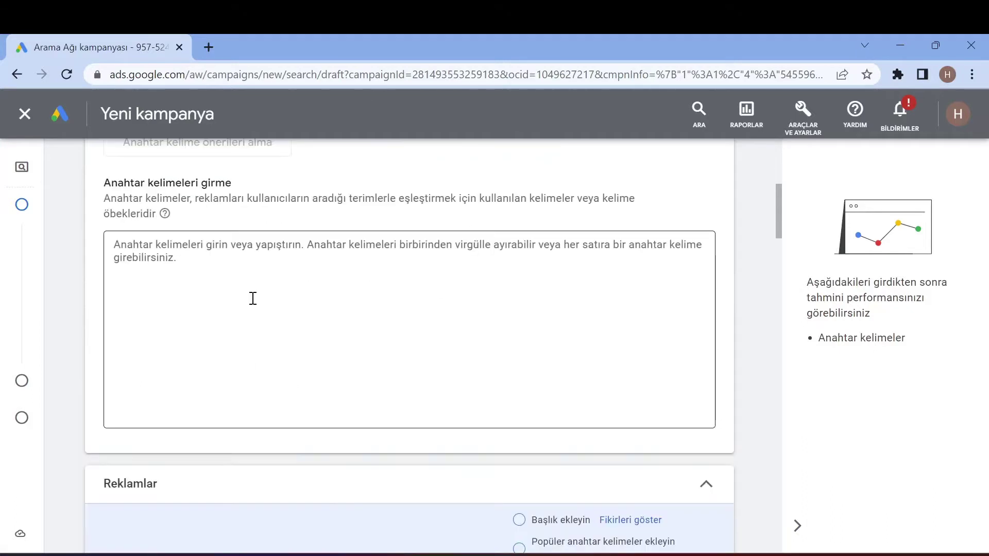
- Enter the keywords kilo verme, kilo vermek istiyorum, diyetisyen and diyet for Reklam grubu 1
{"action": "left_click", "coordinate": [248, 268]}
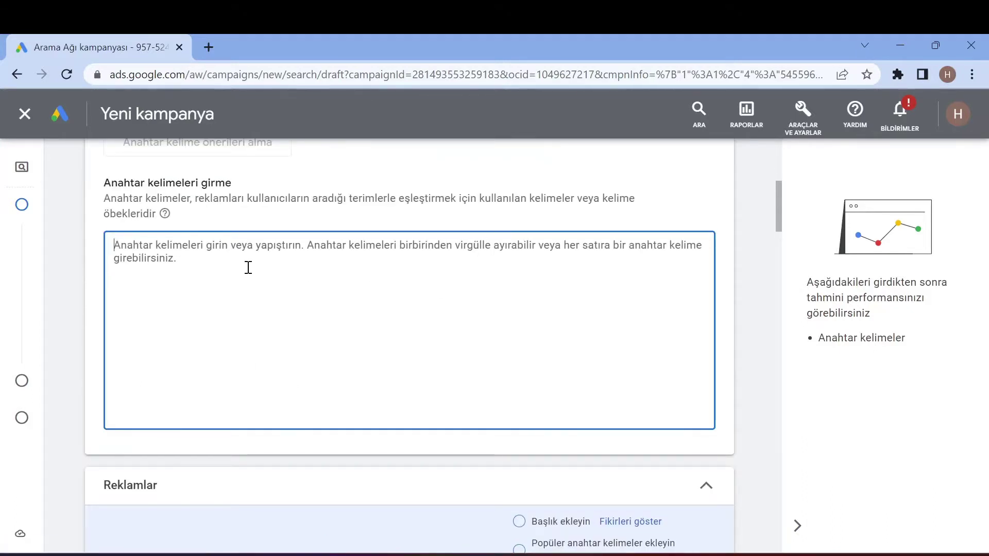
{"action": "type", "text": "kilo ver"}
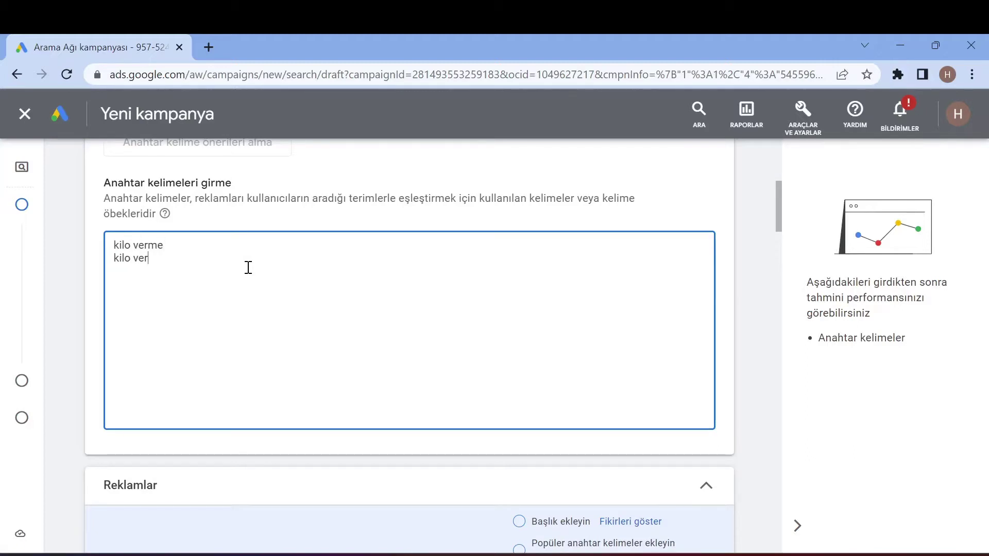
{"action": "type", "text": "mek istiyorum"}
{"action": "key", "text": "Return"}
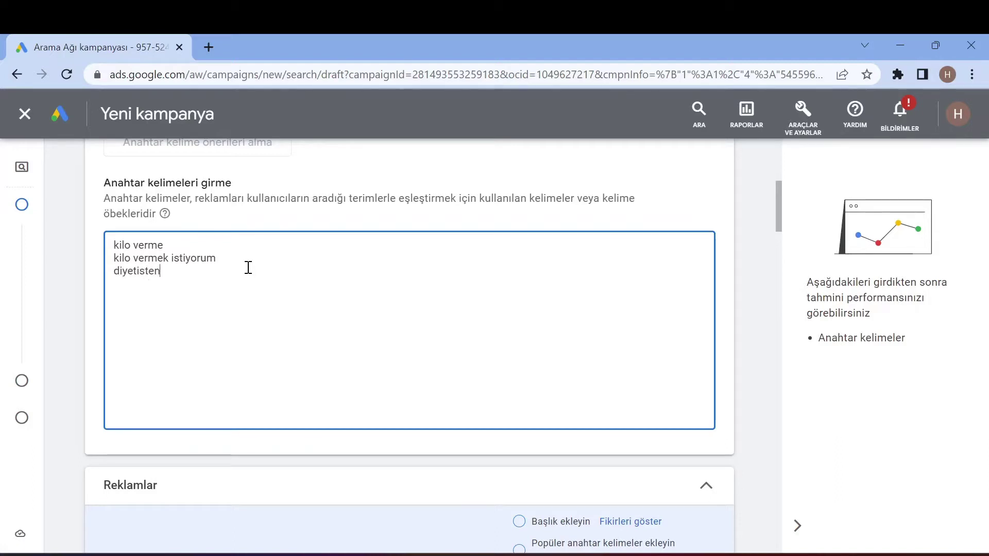
{"action": "type", "text": "diyetisyen "}
{"action": "type", "text": "diyet"}
{"action": "key", "text": "Return"}
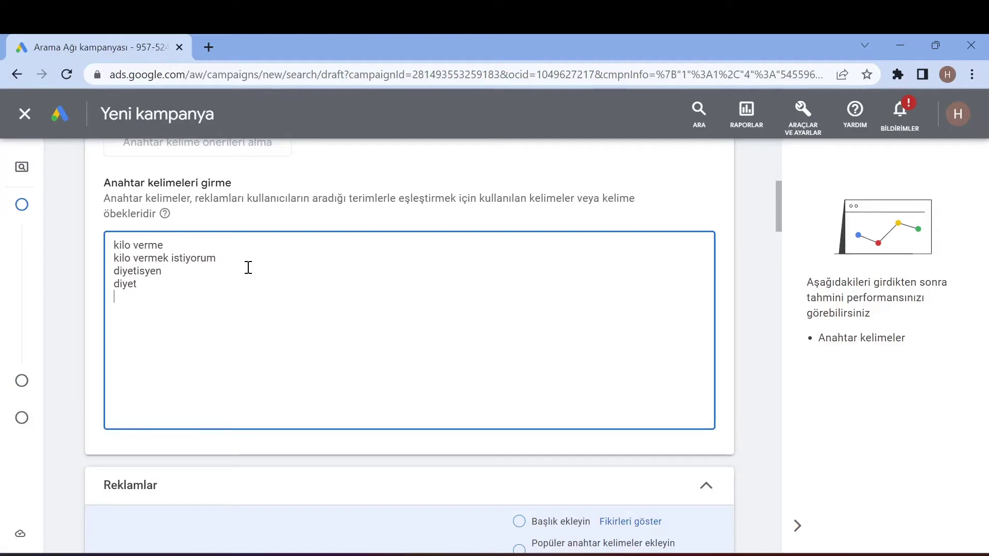
{"action": "scroll", "coordinate": [274, 306], "scroll_direction": "down", "scroll_amount": 5}
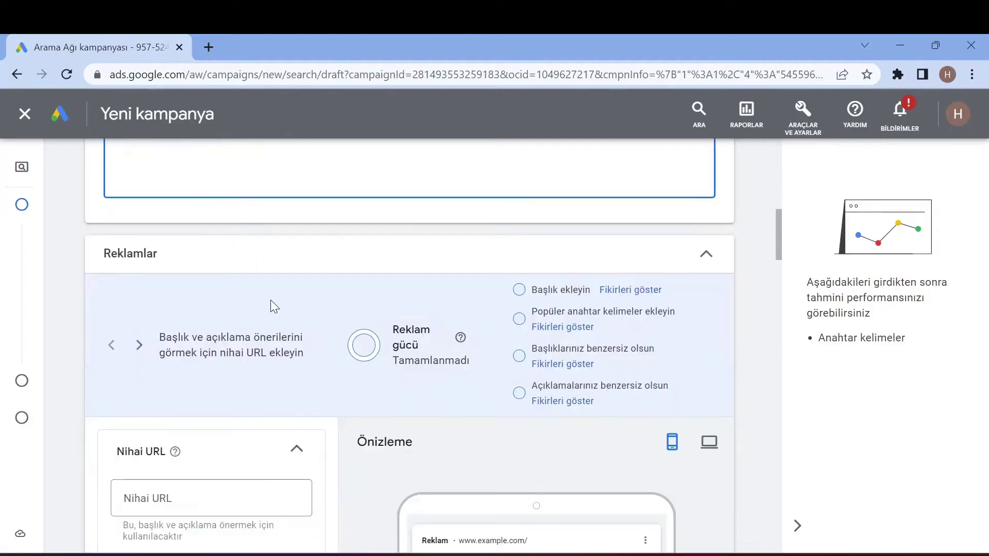
{"action": "scroll", "coordinate": [459, 221], "scroll_direction": "down", "scroll_amount": 2}
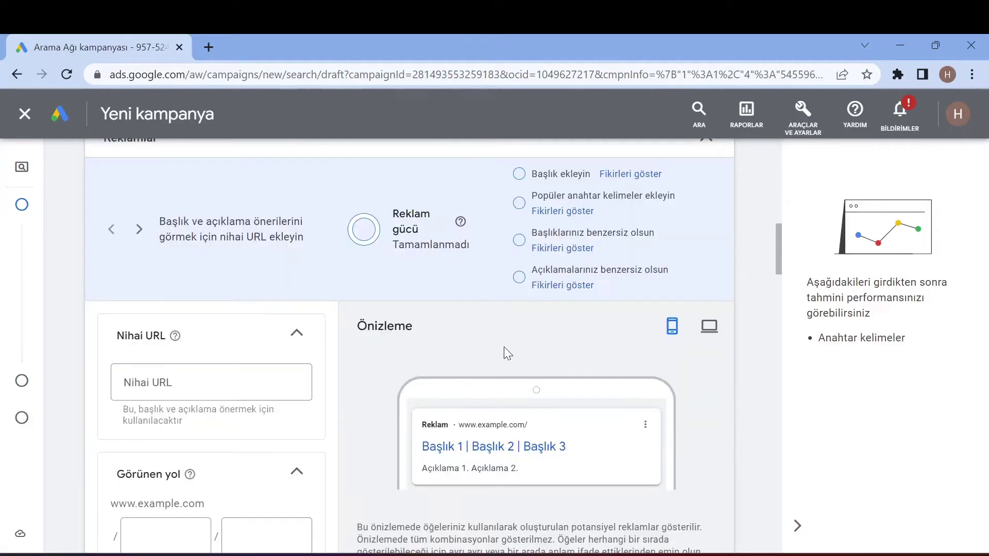
{"action": "scroll", "coordinate": [303, 156], "scroll_direction": "up", "scroll_amount": 5}
{"action": "scroll", "coordinate": [198, 274], "scroll_direction": "up", "scroll_amount": 7}
{"action": "scroll", "coordinate": [194, 315], "scroll_direction": "down", "scroll_amount": 5}
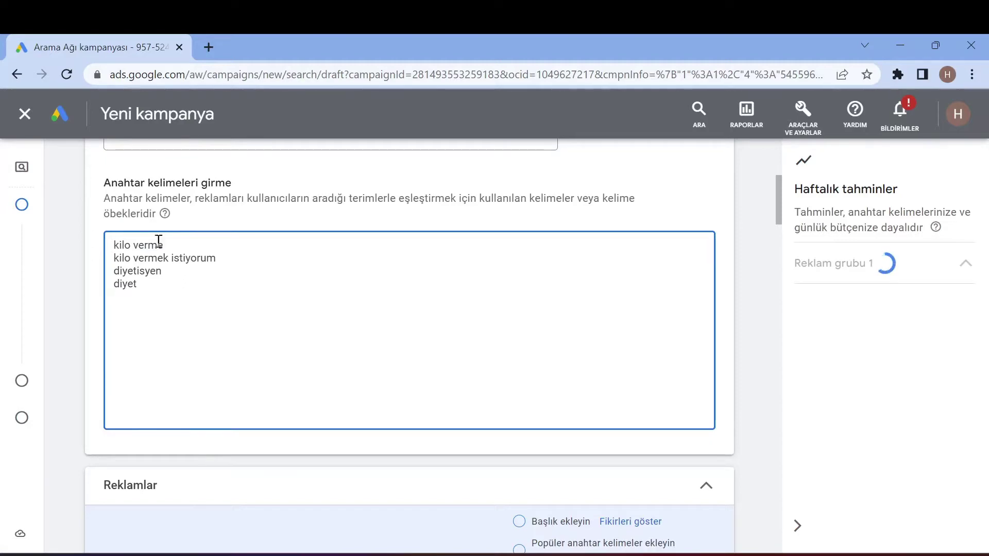
{"action": "scroll", "coordinate": [206, 355], "scroll_direction": "down", "scroll_amount": 8}
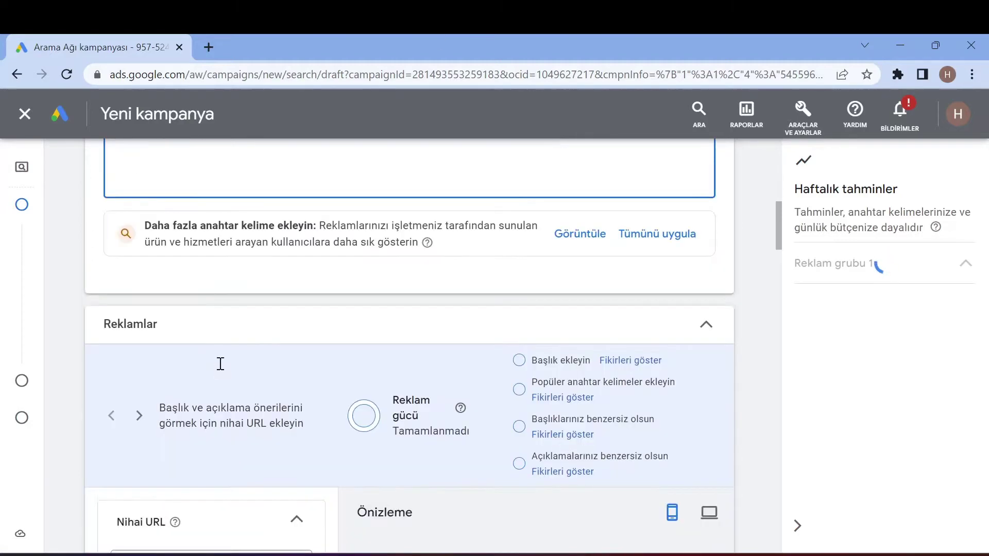
{"action": "scroll", "coordinate": [234, 371], "scroll_direction": "up", "scroll_amount": 2}
{"action": "scroll", "coordinate": [243, 391], "scroll_direction": "down", "scroll_amount": 2}
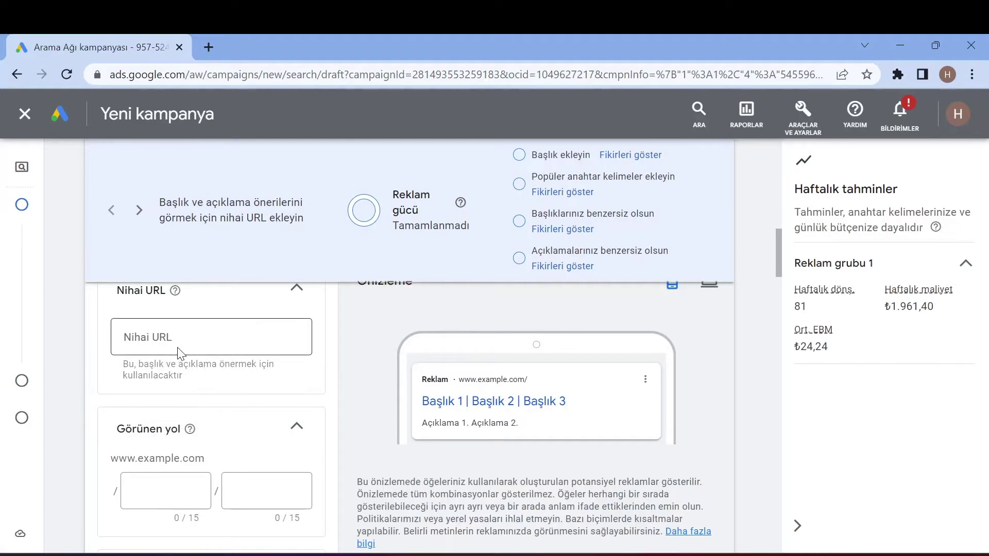
{"action": "left_click", "coordinate": [151, 337]}
{"action": "scroll", "coordinate": [204, 371], "scroll_direction": "up", "scroll_amount": 2}
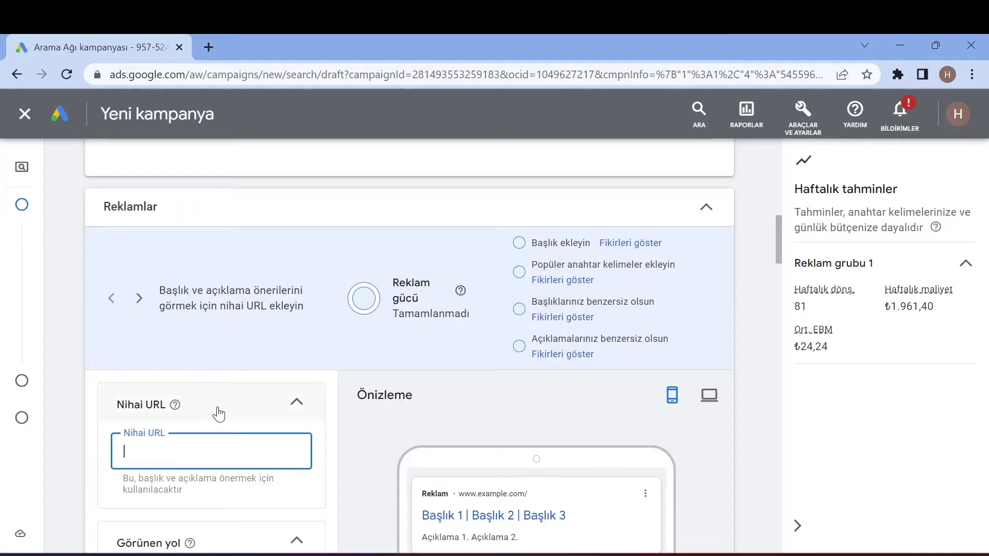
{"action": "scroll", "coordinate": [223, 360], "scroll_direction": "down", "scroll_amount": 2}
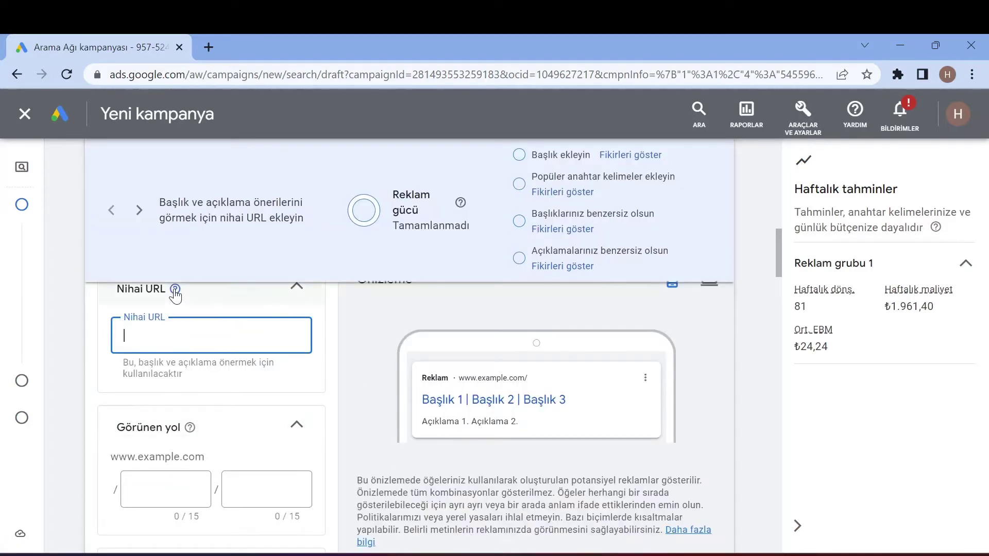
{"action": "mouse_move", "coordinate": [175, 294]}
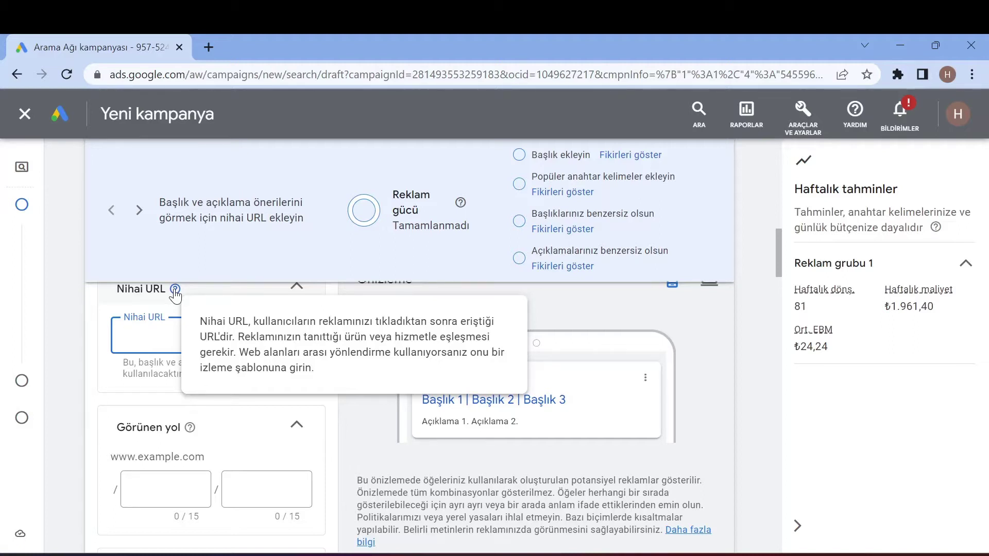
{"action": "left_click", "coordinate": [117, 367]}
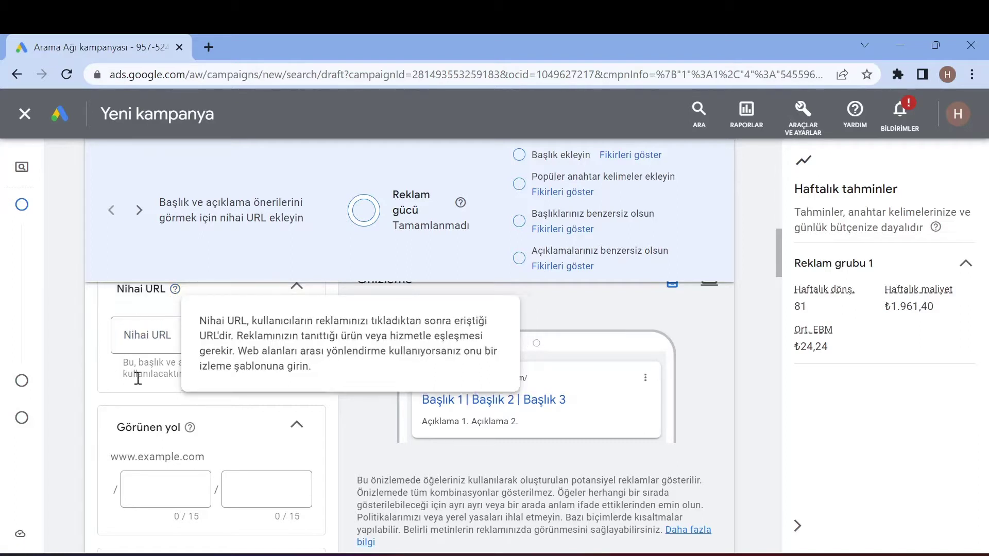
{"action": "left_click", "coordinate": [208, 47]}
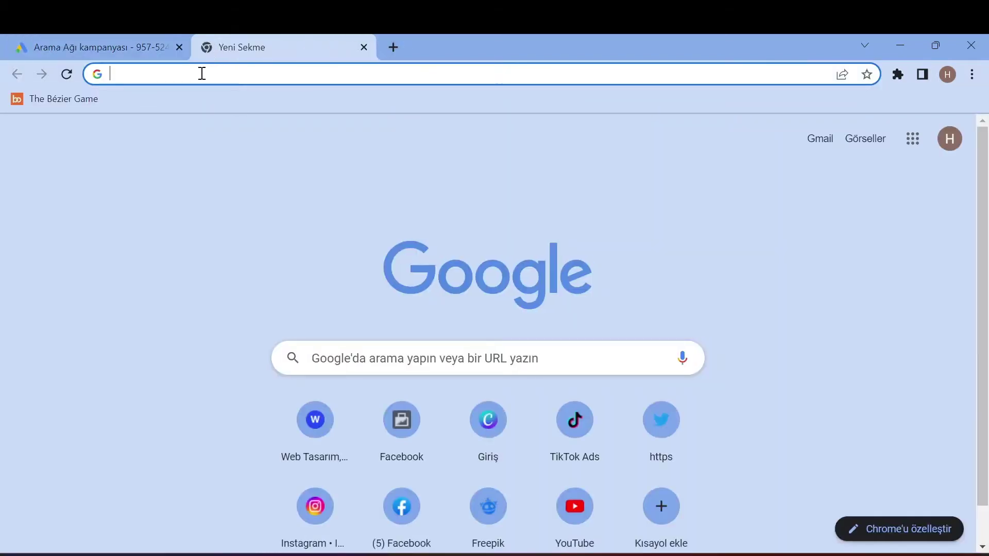
{"action": "left_click", "coordinate": [315, 507]}
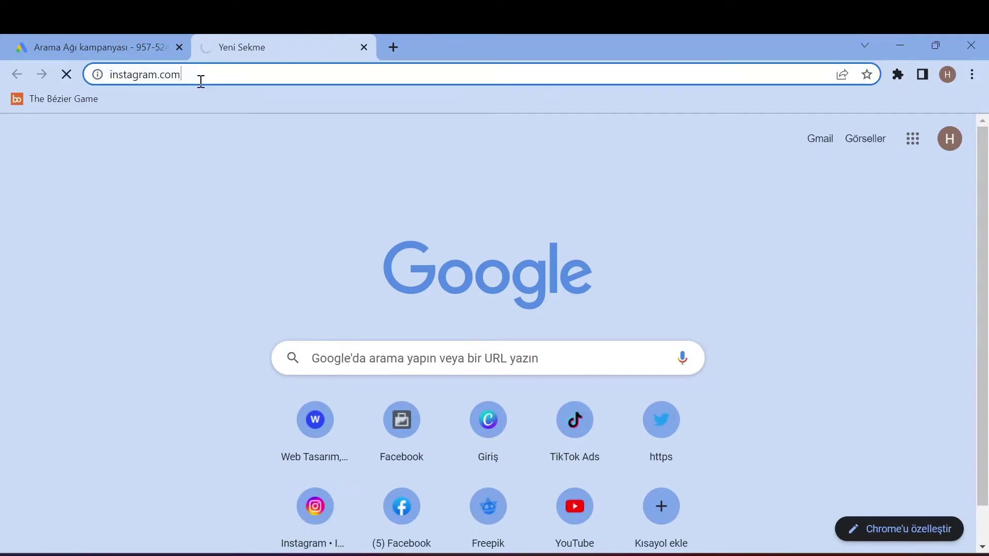
{"action": "left_click", "coordinate": [199, 78]}
{"action": "key", "text": "ctrl+c"}
{"action": "left_click", "coordinate": [364, 47]}
{"action": "left_click", "coordinate": [220, 348]}
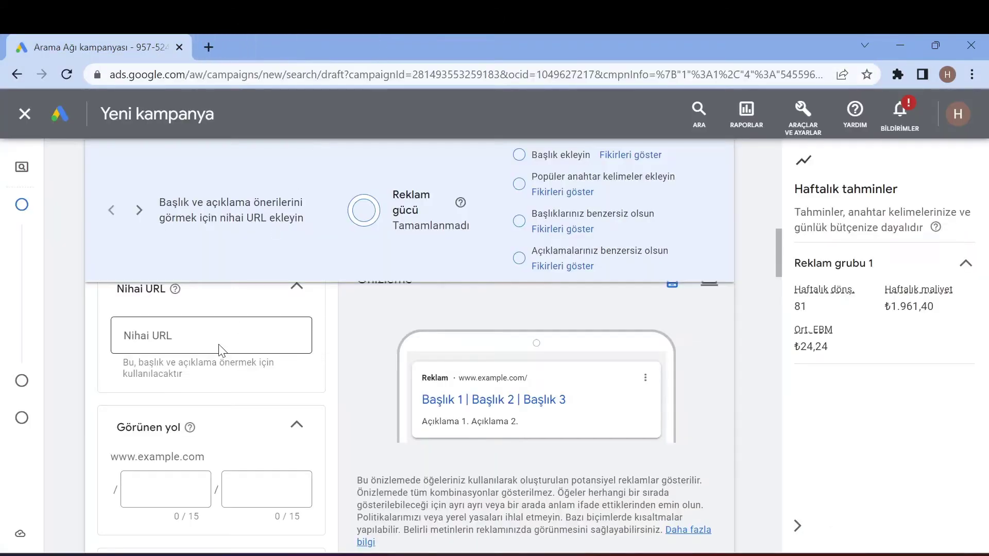
{"action": "key", "text": "ctrl+v"}
{"action": "left_click", "coordinate": [198, 407]}
{"action": "scroll", "coordinate": [245, 379], "scroll_direction": "down", "scroll_amount": 2}
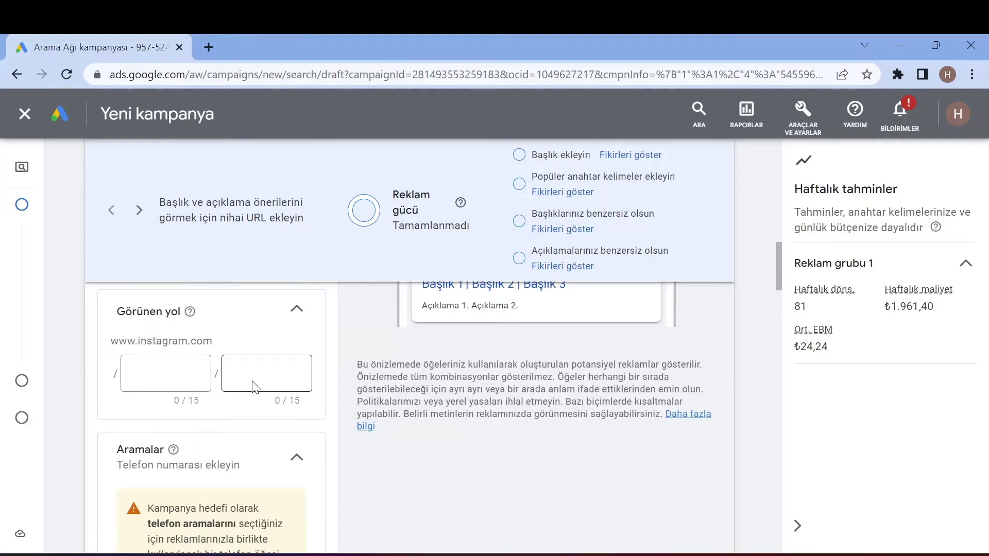
- Enter 'diyet' as the first display path part
{"action": "left_click", "coordinate": [135, 375]}
{"action": "type", "text": "diyet"}
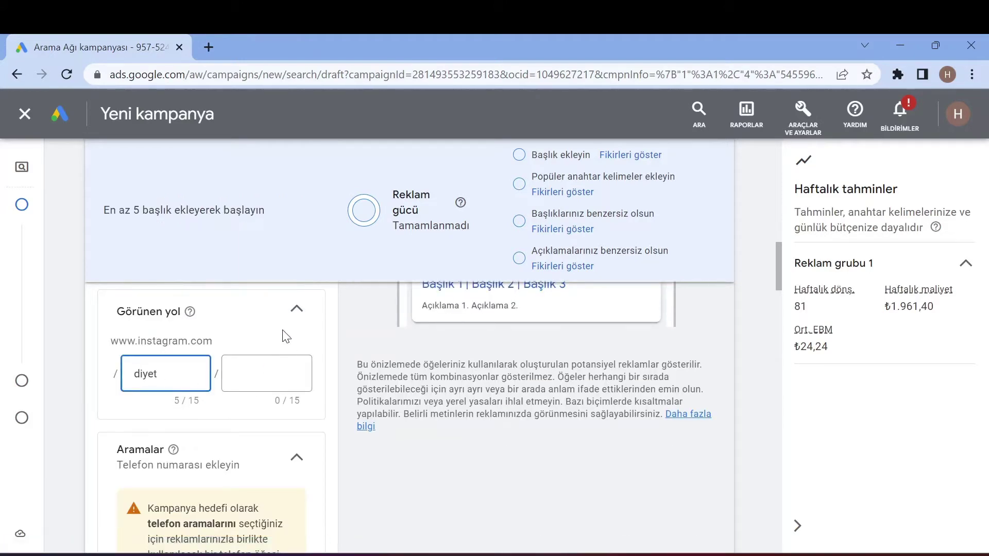
{"action": "left_click", "coordinate": [384, 416]}
{"action": "scroll", "coordinate": [384, 416], "scroll_direction": "up", "scroll_amount": 4}
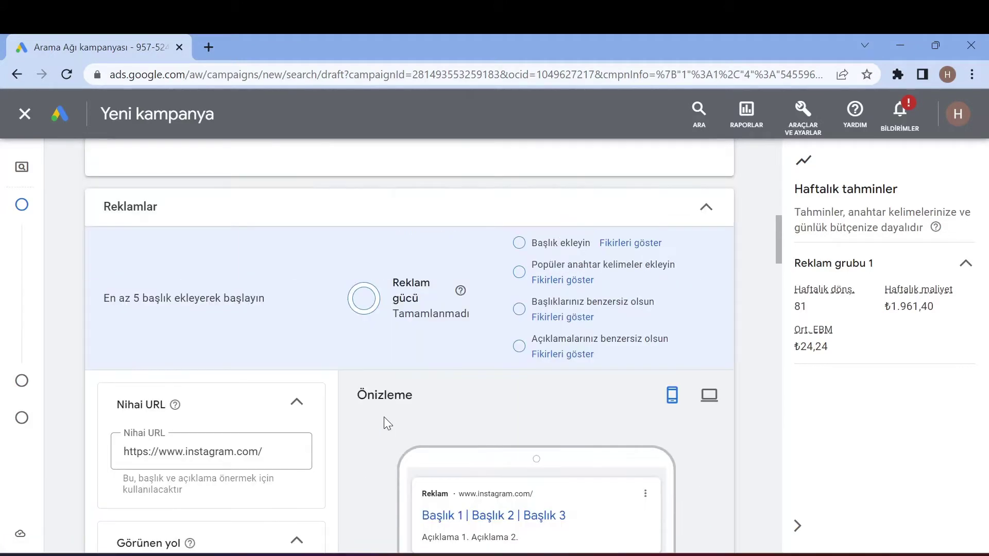
{"action": "scroll", "coordinate": [334, 442], "scroll_direction": "down", "scroll_amount": 4}
{"action": "scroll", "coordinate": [227, 450], "scroll_direction": "down", "scroll_amount": 4}
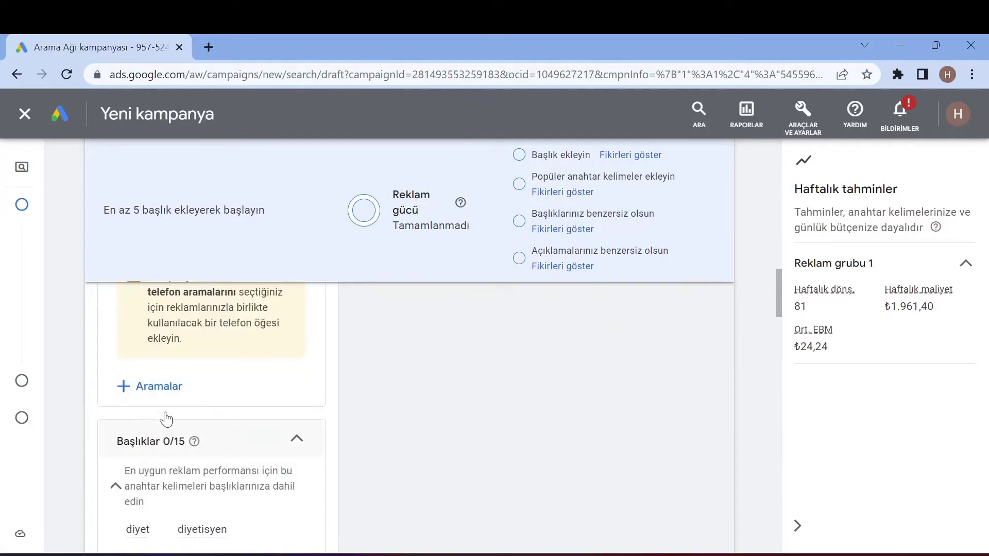
- Attach the existing business phone number as a campaign call asset
{"action": "left_click", "coordinate": [149, 386]}
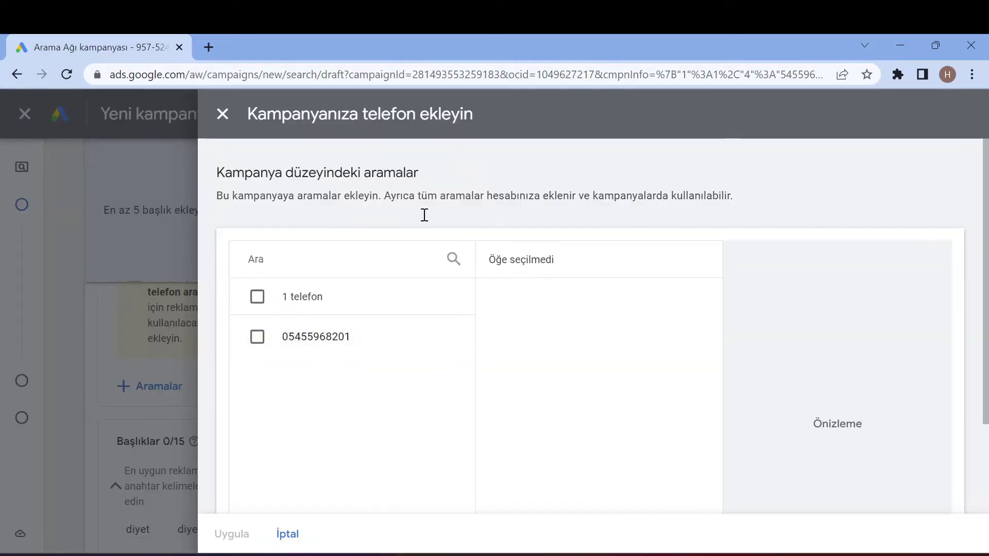
{"action": "left_click", "coordinate": [302, 348]}
{"action": "left_click", "coordinate": [223, 533]}
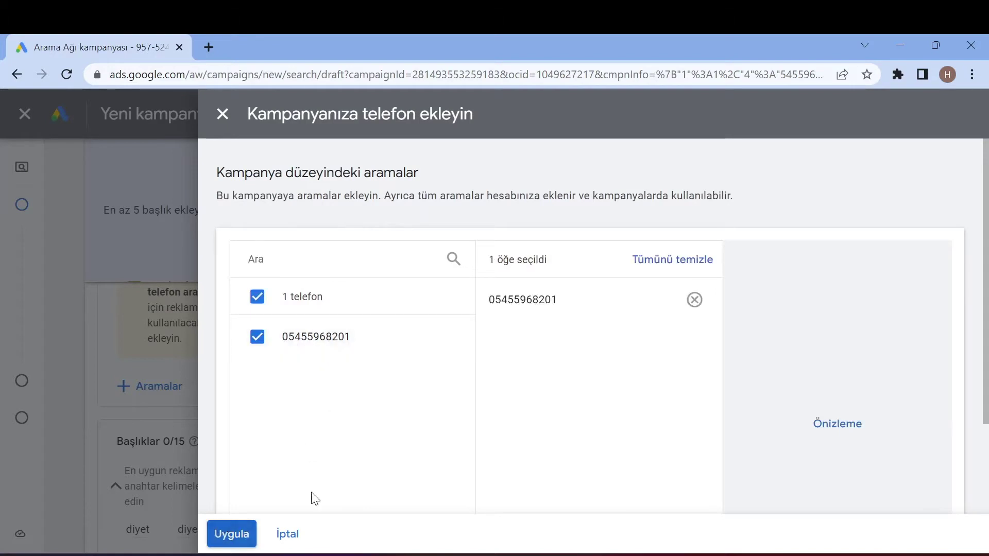
{"action": "scroll", "coordinate": [157, 397], "scroll_direction": "down", "scroll_amount": 5}
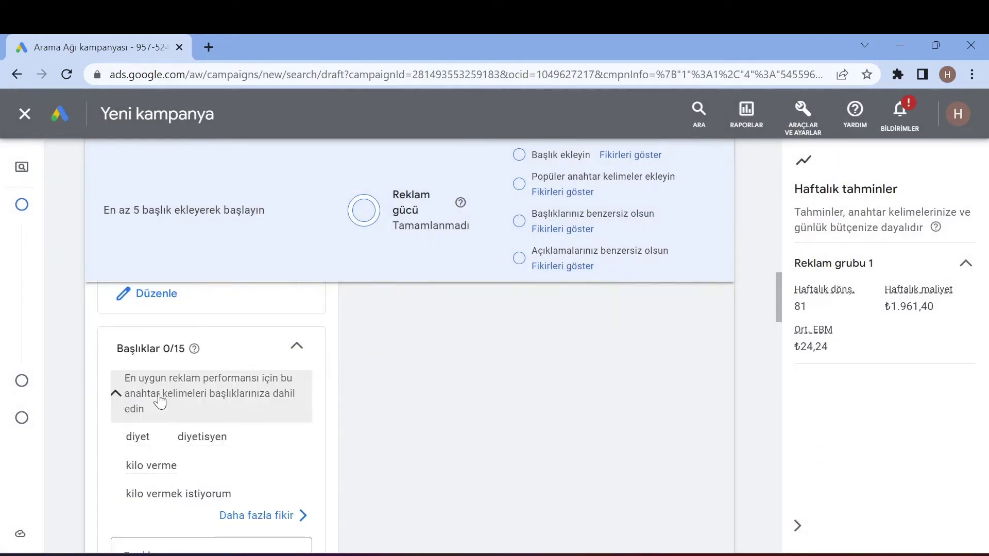
{"action": "left_click", "coordinate": [180, 439]}
- Enter 'SANA ÖZEL DİYET LİSTESİ' as the ad's first headline
{"action": "scroll", "coordinate": [209, 418], "scroll_direction": "down", "scroll_amount": 3}
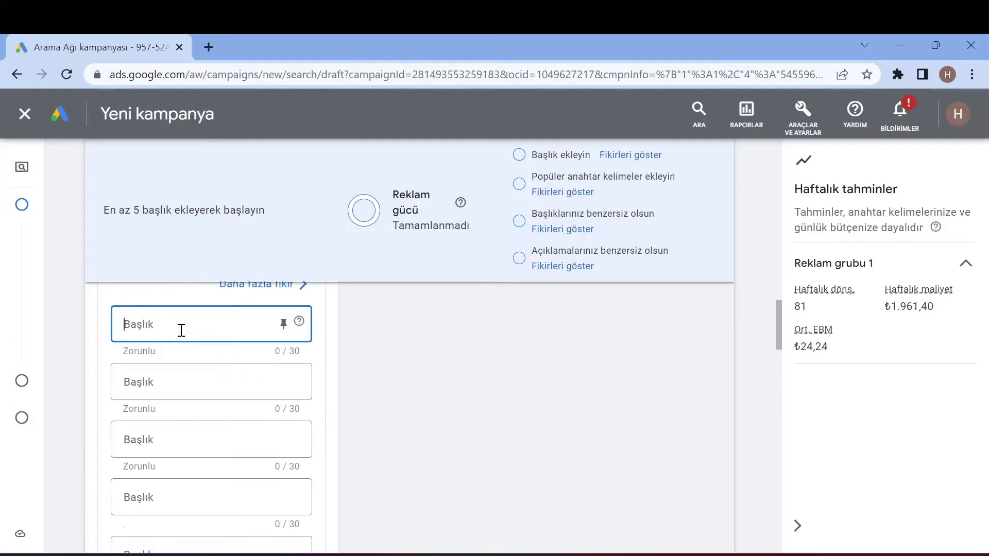
{"action": "scroll", "coordinate": [309, 342], "scroll_direction": "up", "scroll_amount": 10}
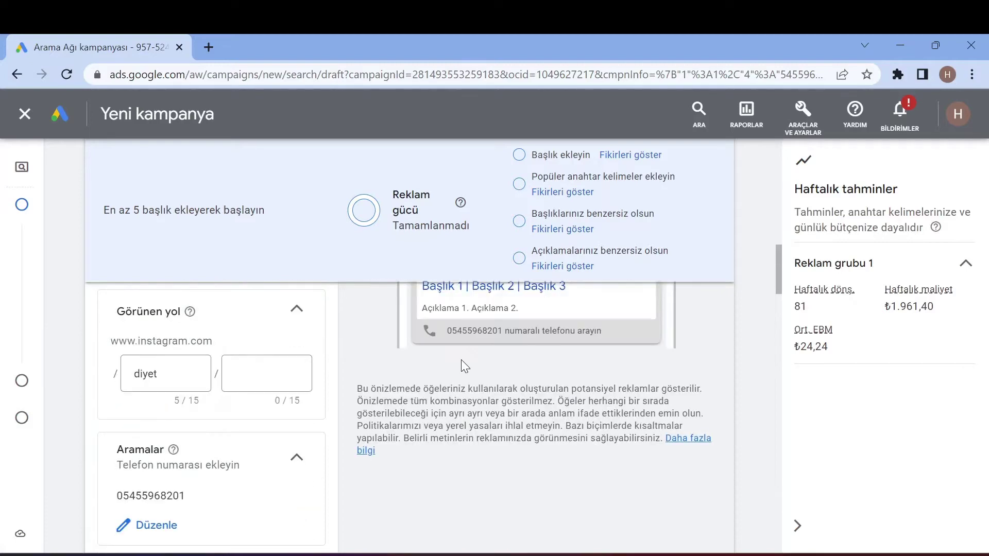
{"action": "scroll", "coordinate": [462, 371], "scroll_direction": "down", "scroll_amount": 5}
{"action": "scroll", "coordinate": [458, 369], "scroll_direction": "down", "scroll_amount": 6}
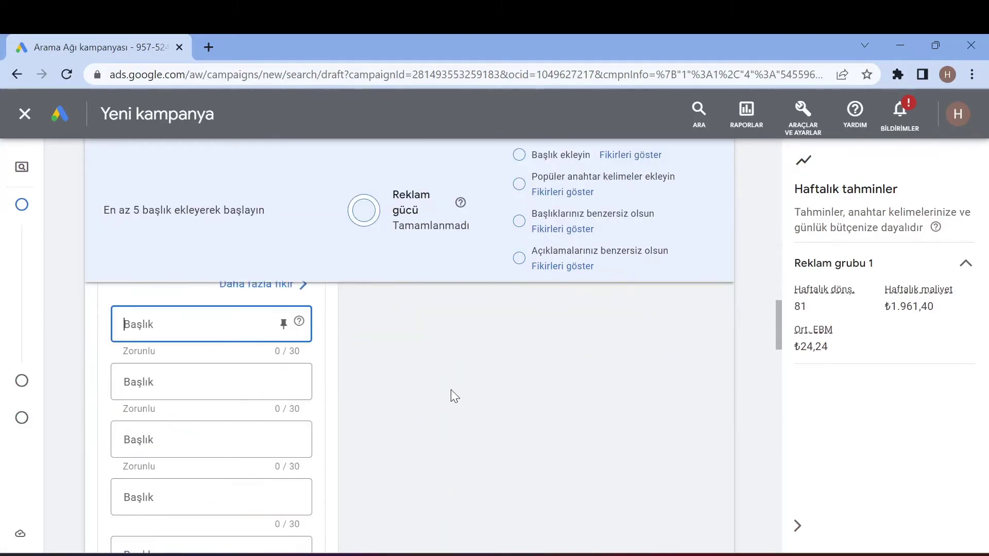
{"action": "scroll", "coordinate": [451, 390], "scroll_direction": "up", "scroll_amount": 12}
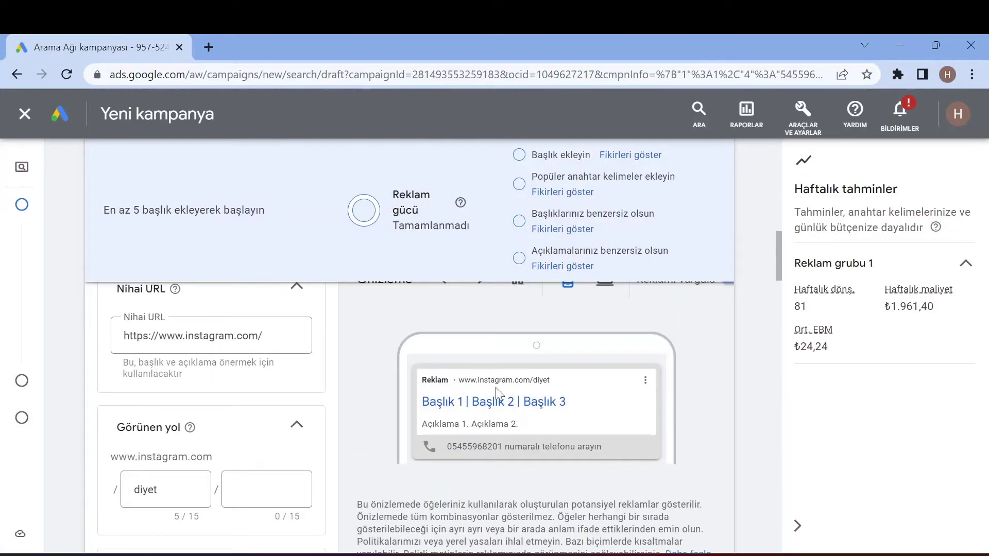
{"action": "scroll", "coordinate": [468, 397], "scroll_direction": "down", "scroll_amount": 6}
{"action": "scroll", "coordinate": [468, 395], "scroll_direction": "down", "scroll_amount": 5}
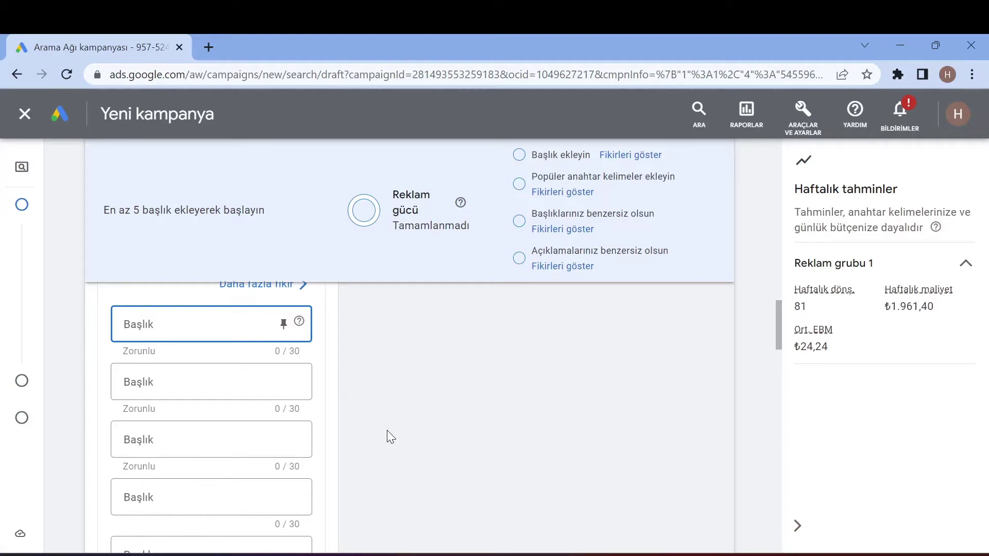
{"action": "type", "text": "SANA ÖZEL"}
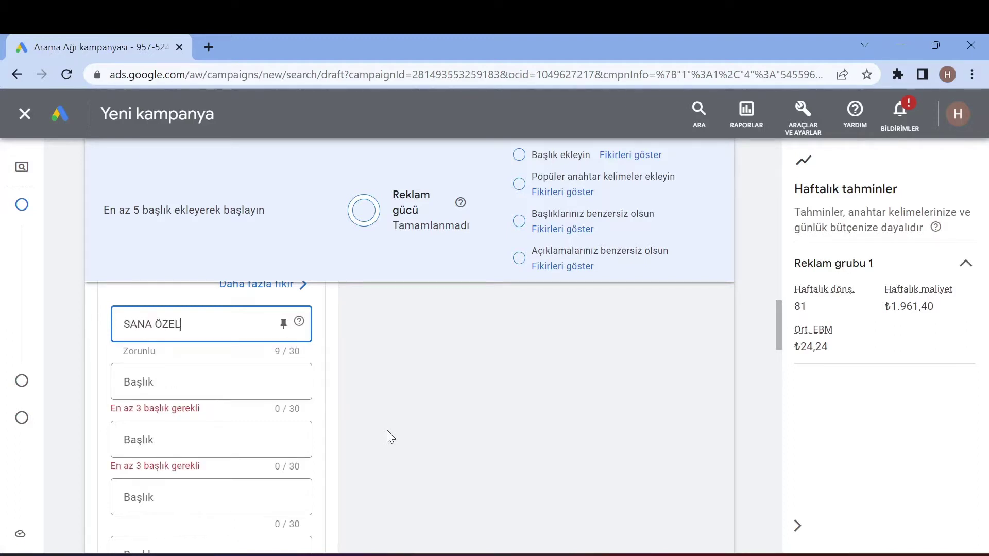
{"action": "type", "text": " DİYET LİSTESİ"}
{"action": "scroll", "coordinate": [330, 474], "scroll_direction": "up", "scroll_amount": 10}
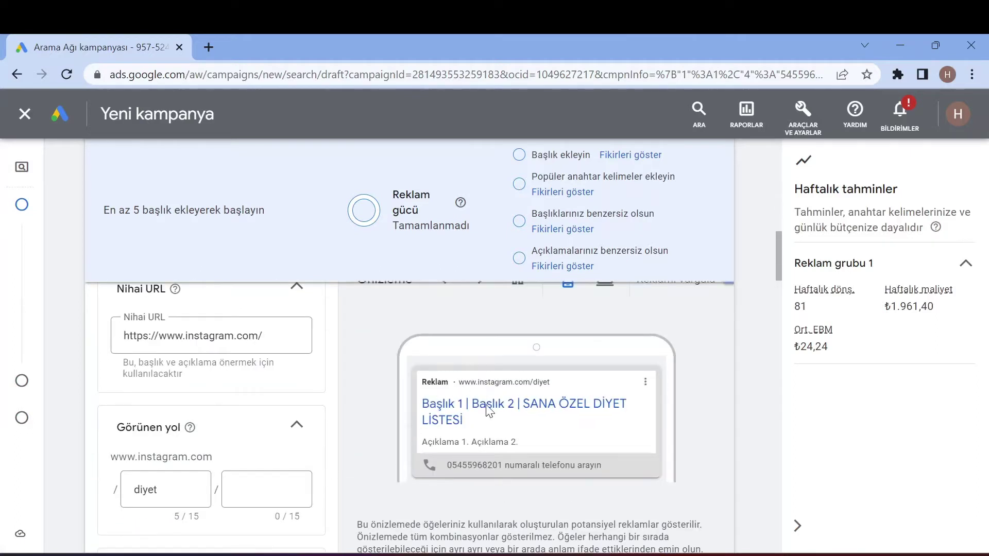
{"action": "scroll", "coordinate": [361, 431], "scroll_direction": "down", "scroll_amount": 10}
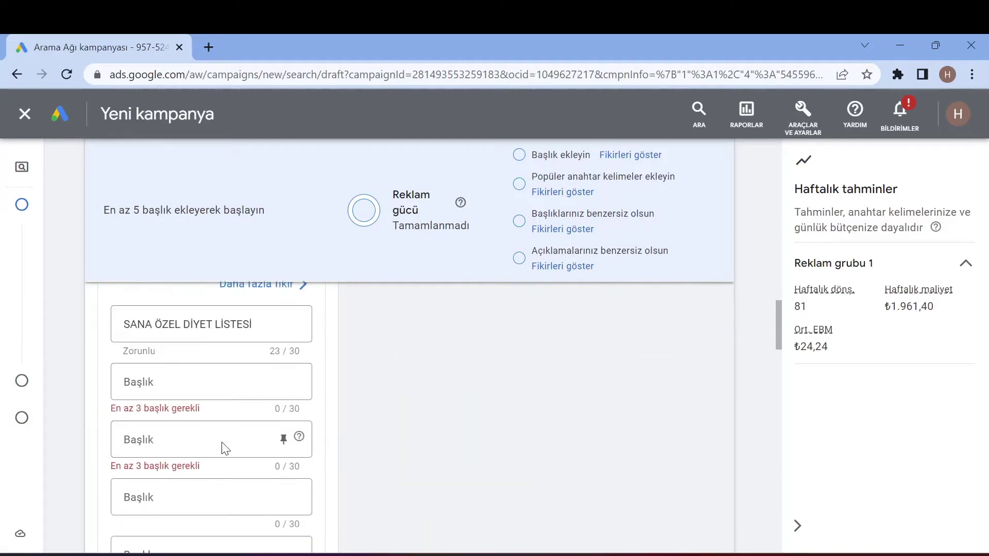
{"action": "scroll", "coordinate": [211, 422], "scroll_direction": "down", "scroll_amount": 8}
{"action": "scroll", "coordinate": [165, 489], "scroll_direction": "up", "scroll_amount": 5}
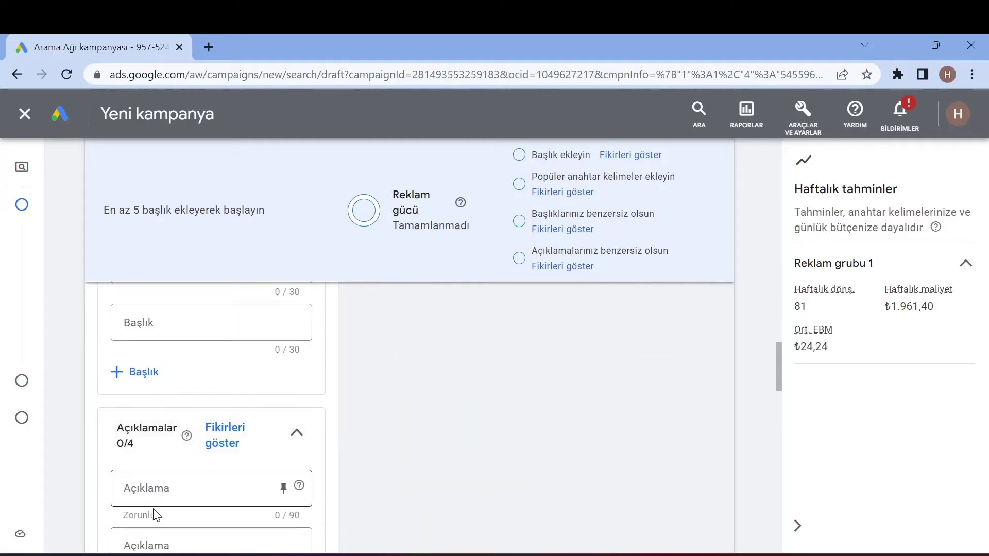
{"action": "scroll", "coordinate": [186, 453], "scroll_direction": "down", "scroll_amount": 2}
{"action": "scroll", "coordinate": [170, 469], "scroll_direction": "up", "scroll_amount": 1}
- Write the first description 'Ne kadar yiyeceğini bilmiyor musunz? O zaman şimdi sana özel diyet listesi ile kilo ver'
{"action": "scroll", "coordinate": [189, 394], "scroll_direction": "down", "scroll_amount": 1}
{"action": "left_click", "coordinate": [188, 372]}
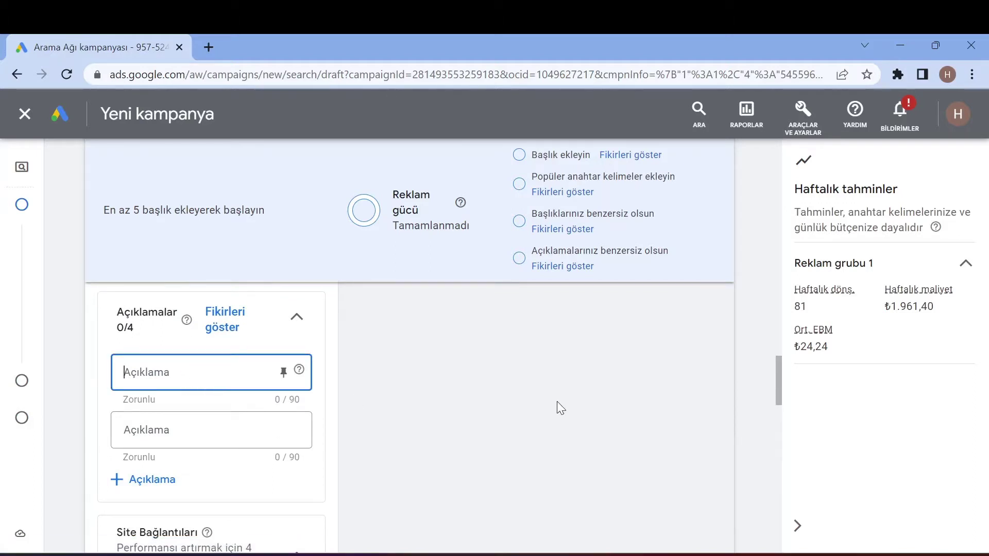
{"action": "type", "text": "Neyi ne kadar yiyeceği"}
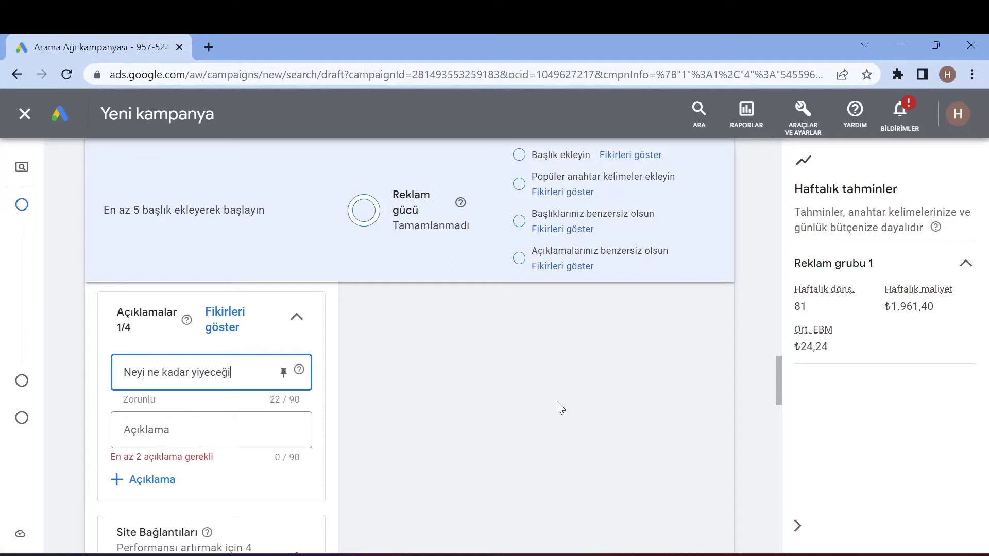
{"action": "type", "text": "ni bilmiyor musunz? O"}
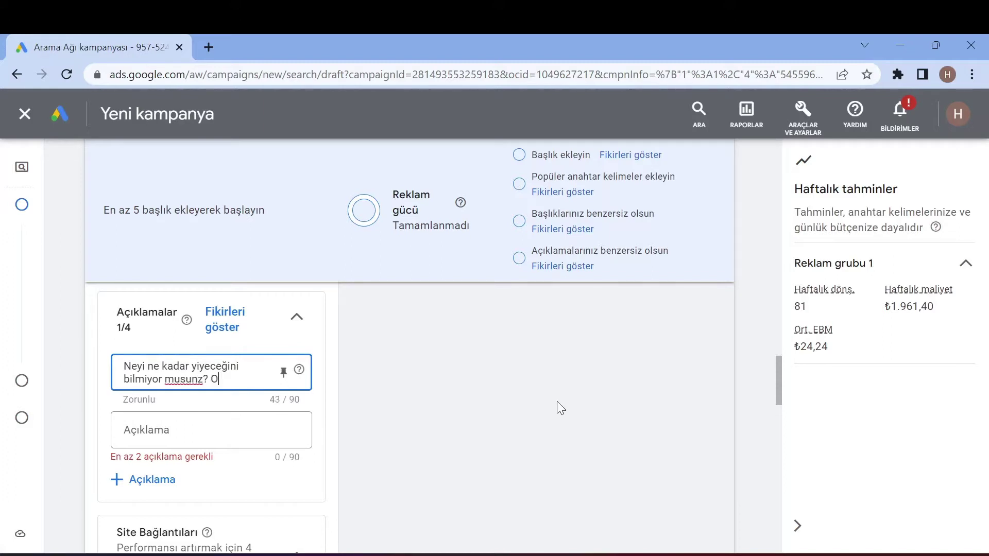
{"action": "type", "text": " zaman şimdi sana özel diyet lis"}
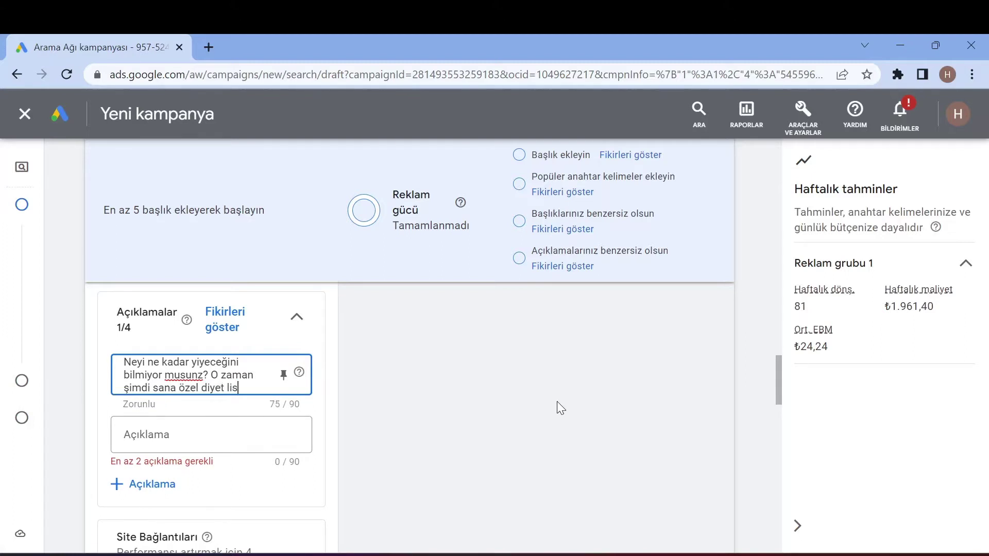
{"action": "type", "text": "tesi ile kilo v"}
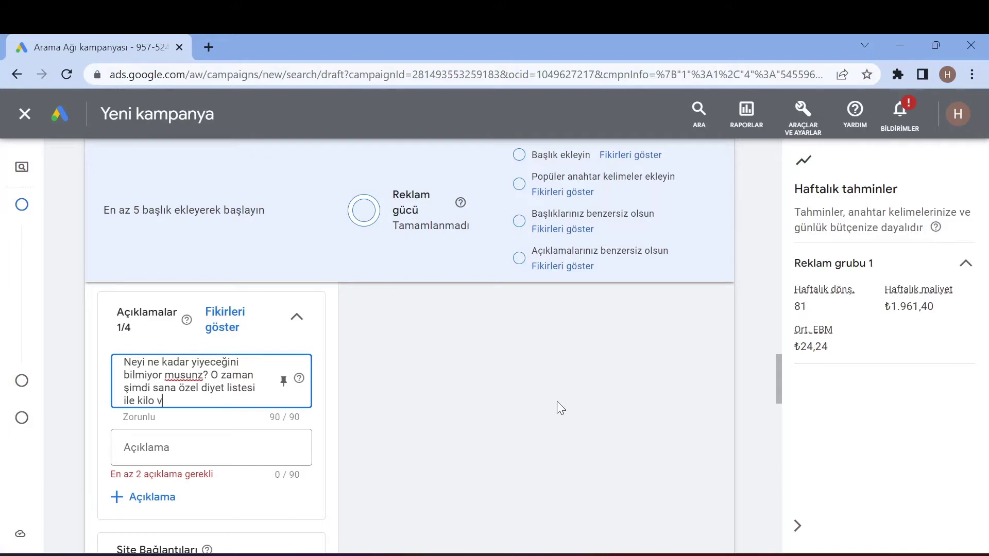
{"action": "type", "text": "er"}
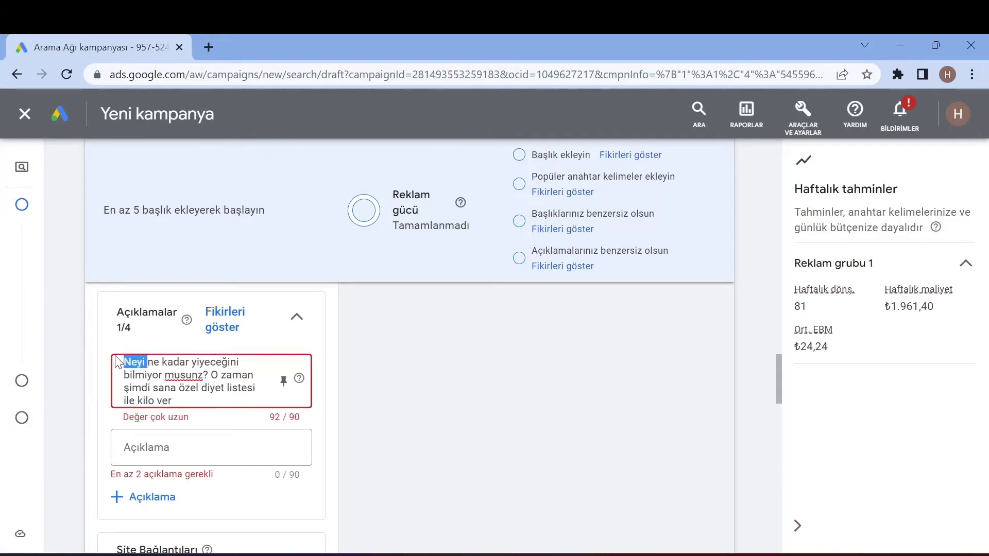
{"action": "key", "text": "BackSpace"}
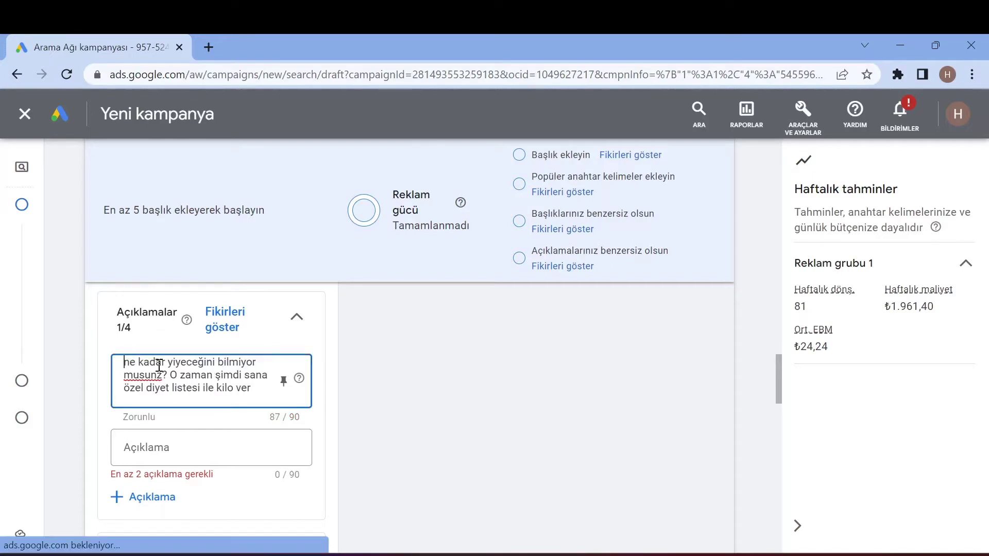
{"action": "key", "text": "Delete"}
{"action": "type", "text": "N"}
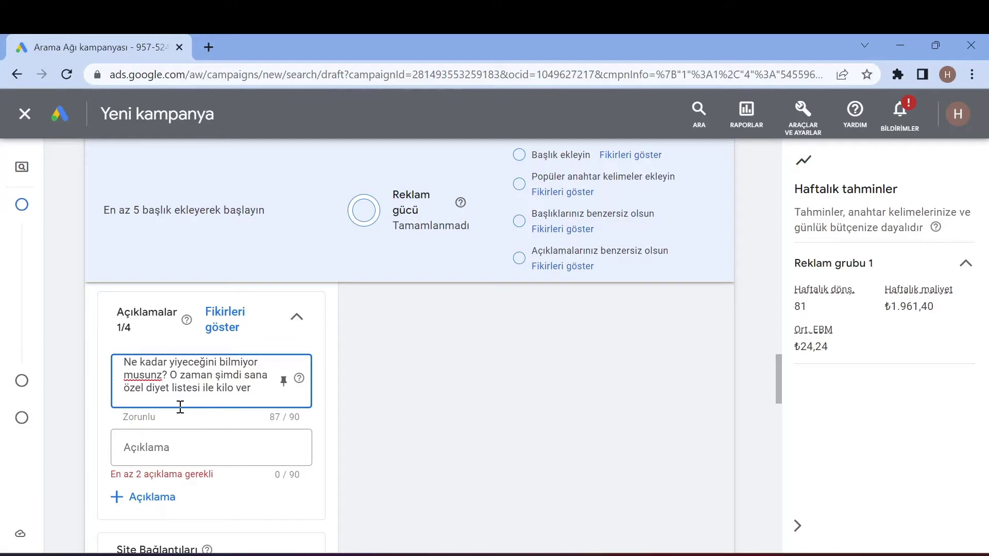
{"action": "scroll", "coordinate": [523, 364], "scroll_direction": "up", "scroll_amount": 10}
- Change the bidding focus to Tıklamalar (clicks) instead of conversions
{"action": "scroll", "coordinate": [515, 406], "scroll_direction": "down", "scroll_amount": 2}
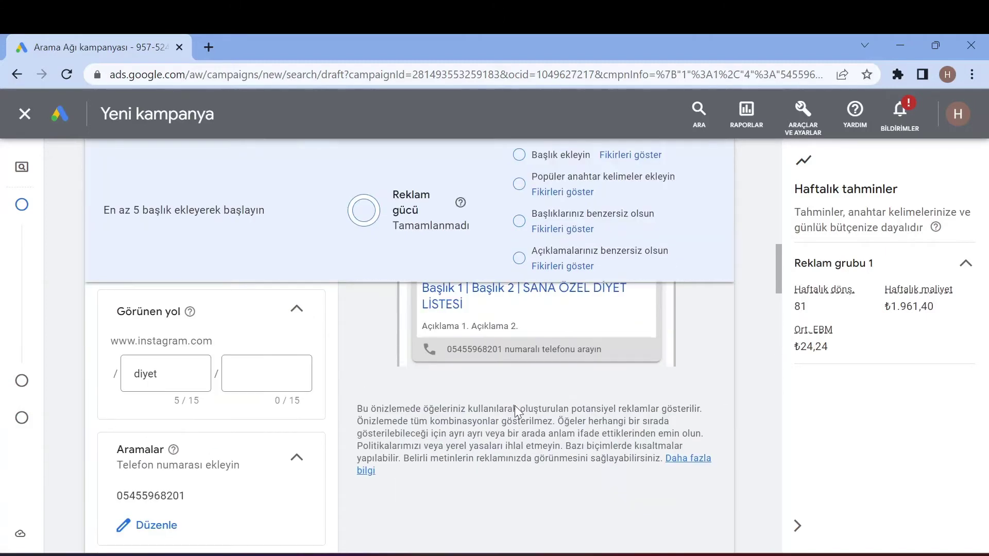
{"action": "scroll", "coordinate": [471, 380], "scroll_direction": "up", "scroll_amount": 2}
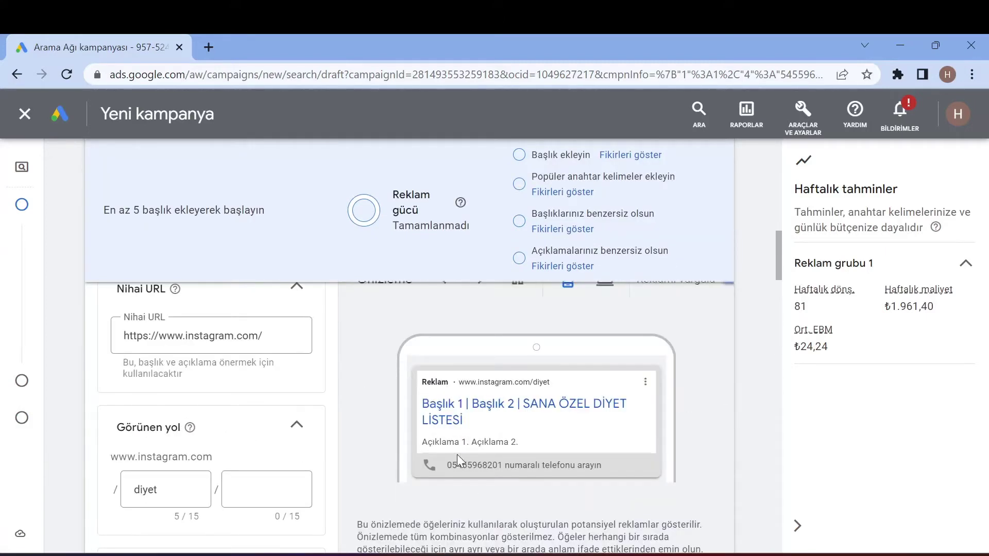
{"action": "scroll", "coordinate": [375, 448], "scroll_direction": "down", "scroll_amount": 4}
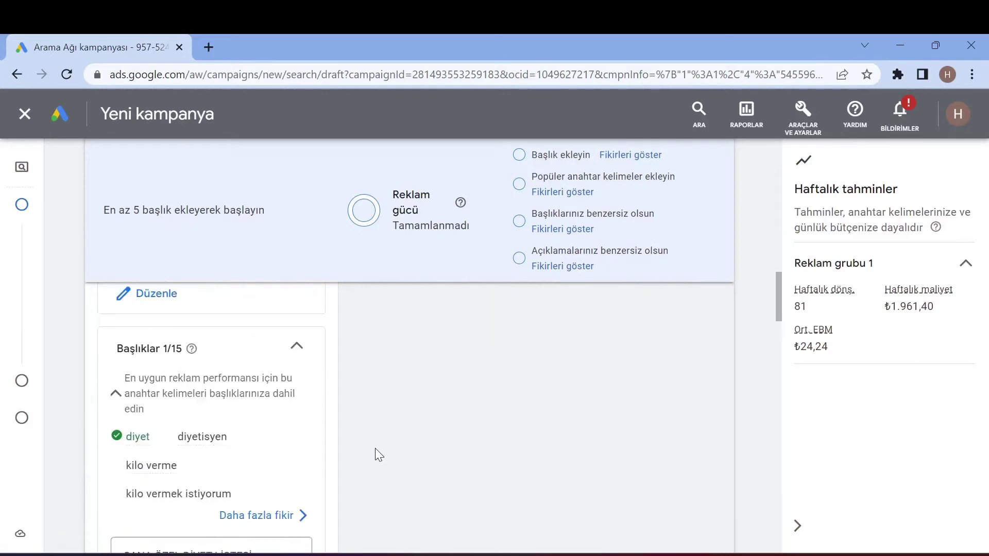
{"action": "scroll", "coordinate": [375, 448], "scroll_direction": "up", "scroll_amount": 6}
{"action": "scroll", "coordinate": [375, 448], "scroll_direction": "down", "scroll_amount": 2}
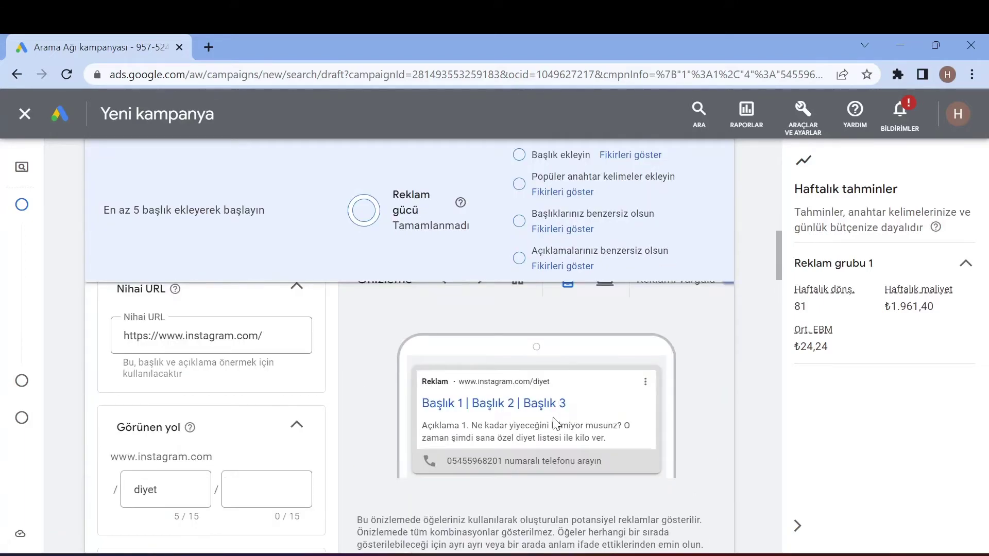
{"action": "scroll", "coordinate": [503, 404], "scroll_direction": "down", "scroll_amount": 5}
{"action": "scroll", "coordinate": [481, 398], "scroll_direction": "down", "scroll_amount": 15}
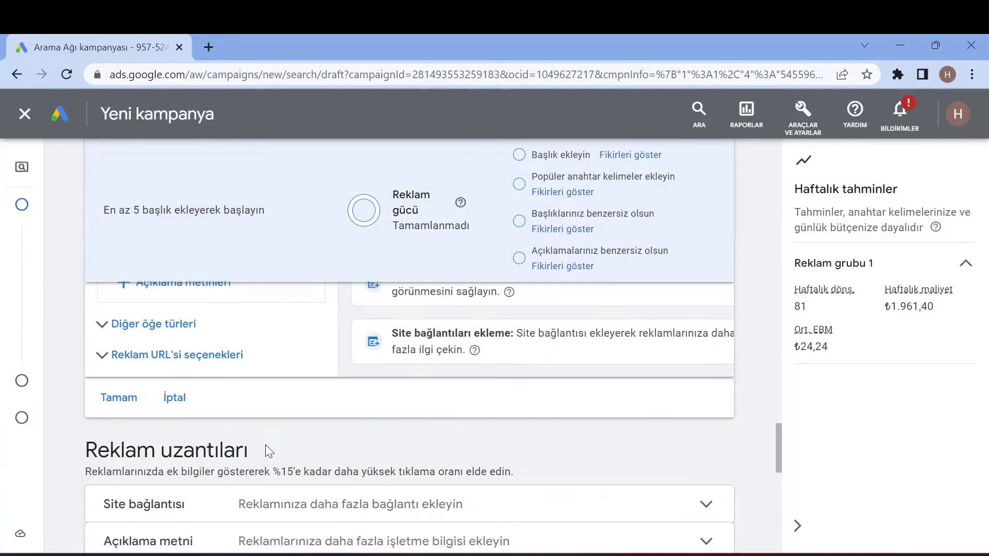
{"action": "scroll", "coordinate": [307, 444], "scroll_direction": "down", "scroll_amount": 2}
{"action": "scroll", "coordinate": [307, 449], "scroll_direction": "up", "scroll_amount": 2}
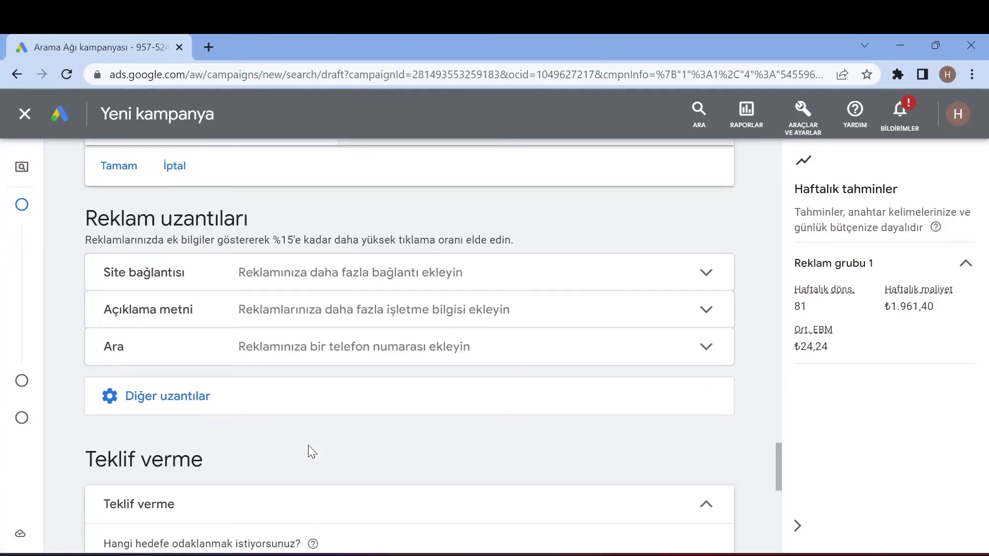
{"action": "scroll", "coordinate": [308, 445], "scroll_direction": "down", "scroll_amount": 4}
{"action": "left_click", "coordinate": [150, 345]}
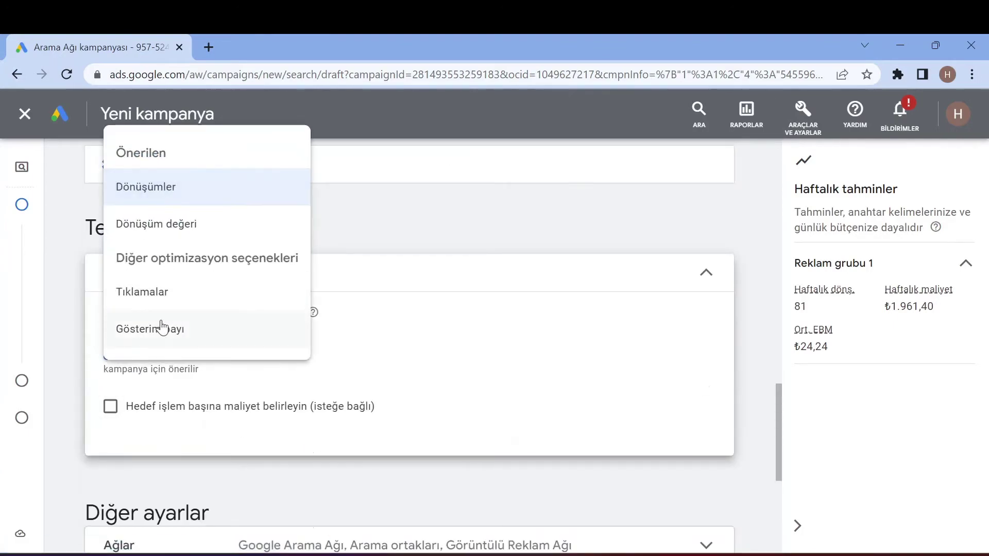
{"action": "left_click", "coordinate": [161, 328]}
{"action": "left_click", "coordinate": [157, 342]}
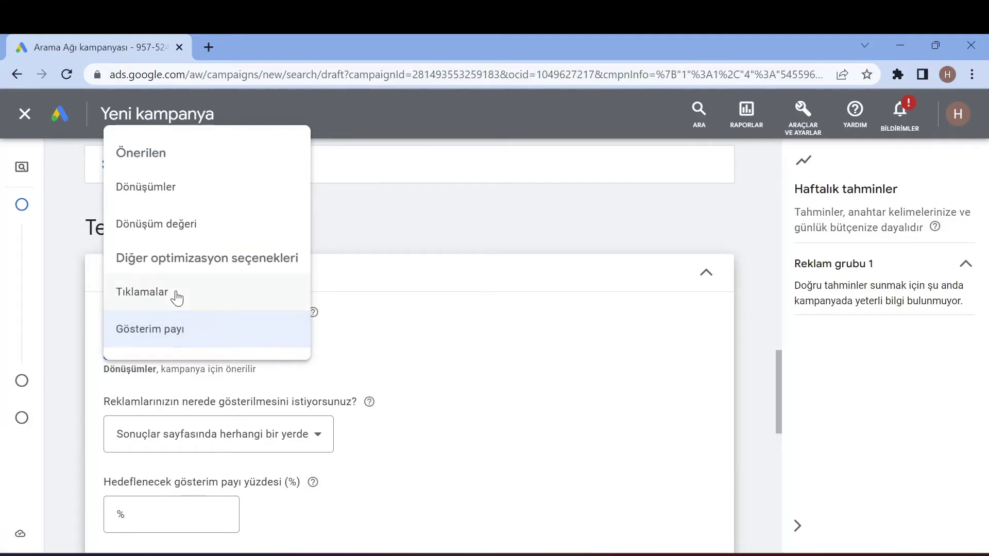
{"action": "left_click", "coordinate": [172, 292]}
{"action": "scroll", "coordinate": [276, 370], "scroll_direction": "up", "scroll_amount": 2}
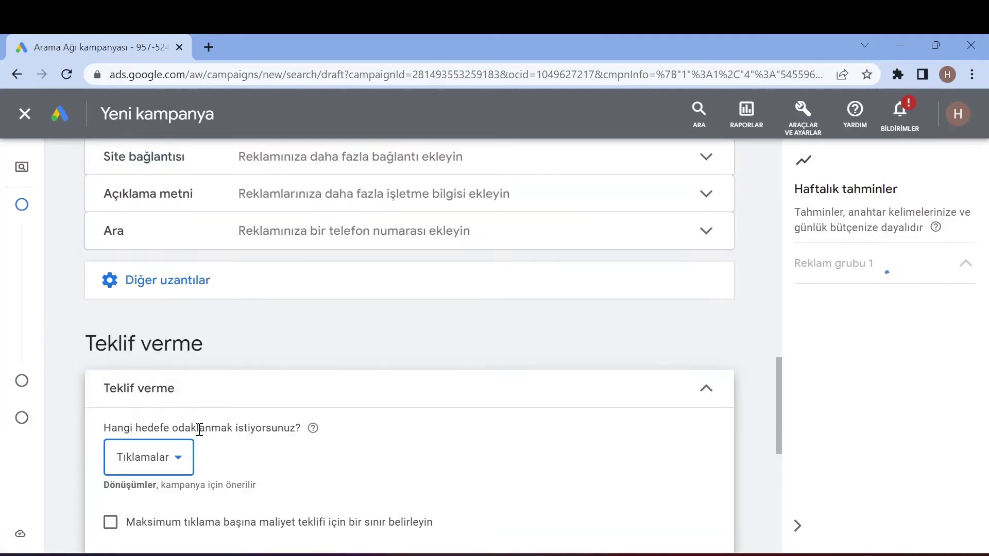
{"action": "scroll", "coordinate": [200, 443], "scroll_direction": "up", "scroll_amount": 2}
{"action": "scroll", "coordinate": [199, 456], "scroll_direction": "up", "scroll_amount": 5}
{"action": "scroll", "coordinate": [381, 299], "scroll_direction": "down", "scroll_amount": 3}
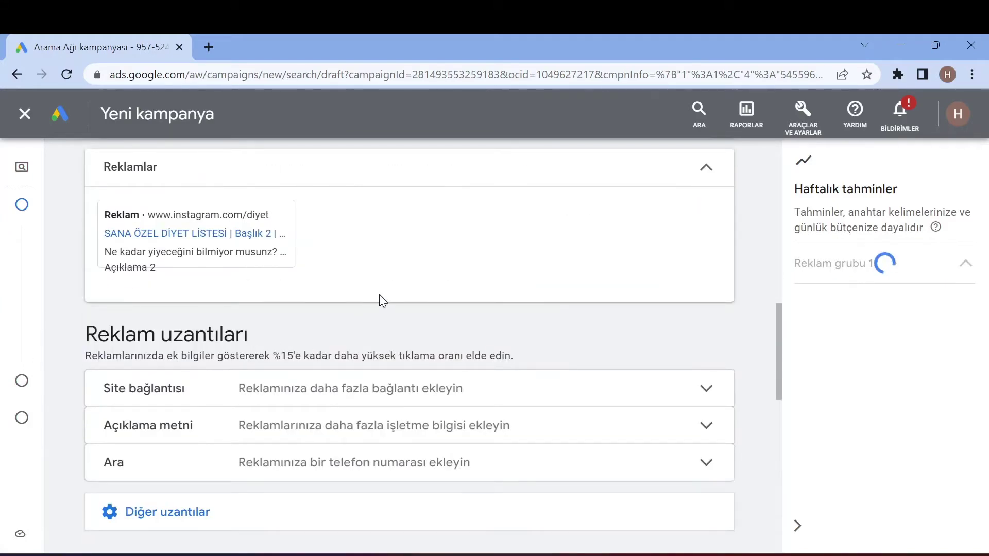
{"action": "scroll", "coordinate": [394, 299], "scroll_direction": "down", "scroll_amount": 2}
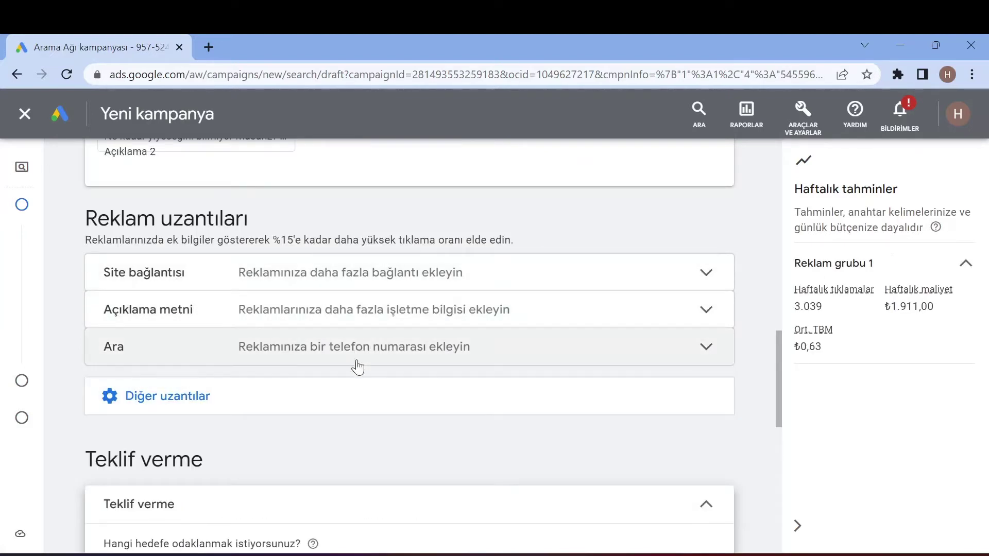
- Add the callouts 'Saç Ekiminde İndirim' and '26 years in Istanbul.' and preview them
{"action": "left_click", "coordinate": [331, 316]}
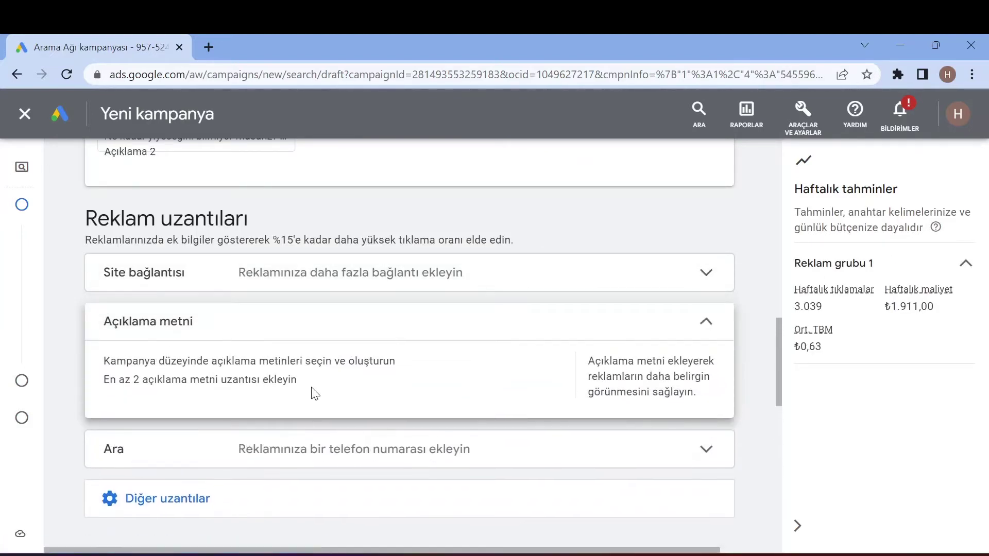
{"action": "scroll", "coordinate": [283, 399], "scroll_direction": "down", "scroll_amount": 2}
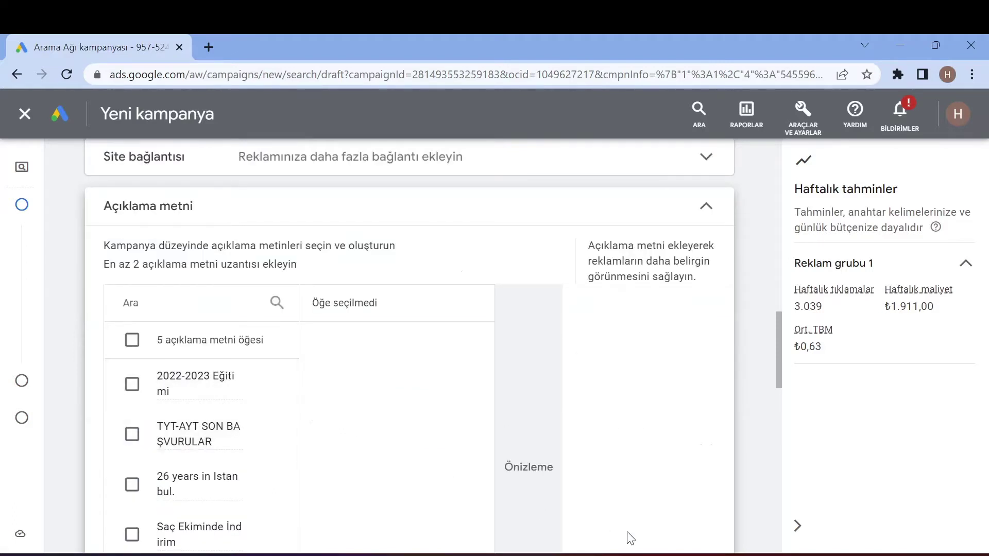
{"action": "scroll", "coordinate": [132, 410], "scroll_direction": "down", "scroll_amount": 2}
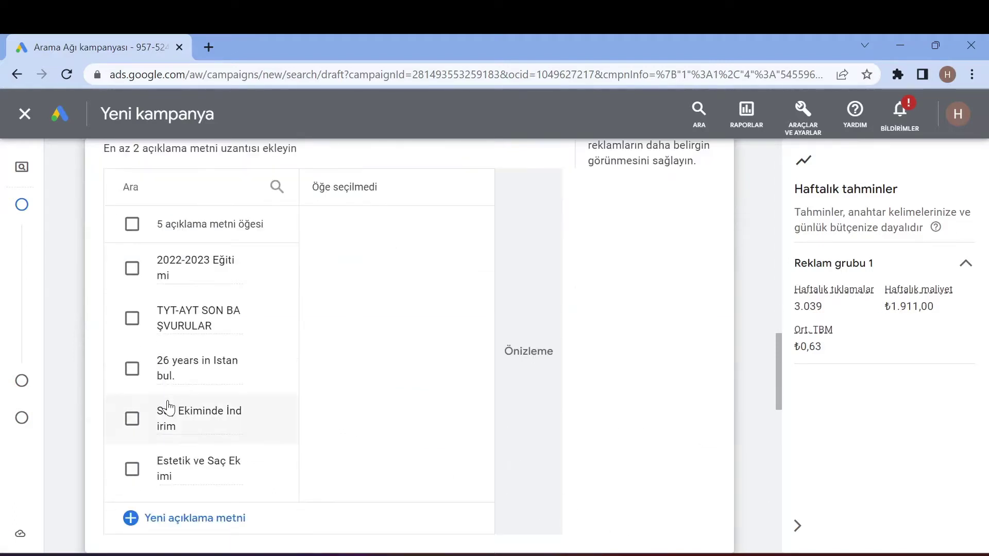
{"action": "left_click", "coordinate": [132, 419]}
{"action": "left_click", "coordinate": [132, 369]}
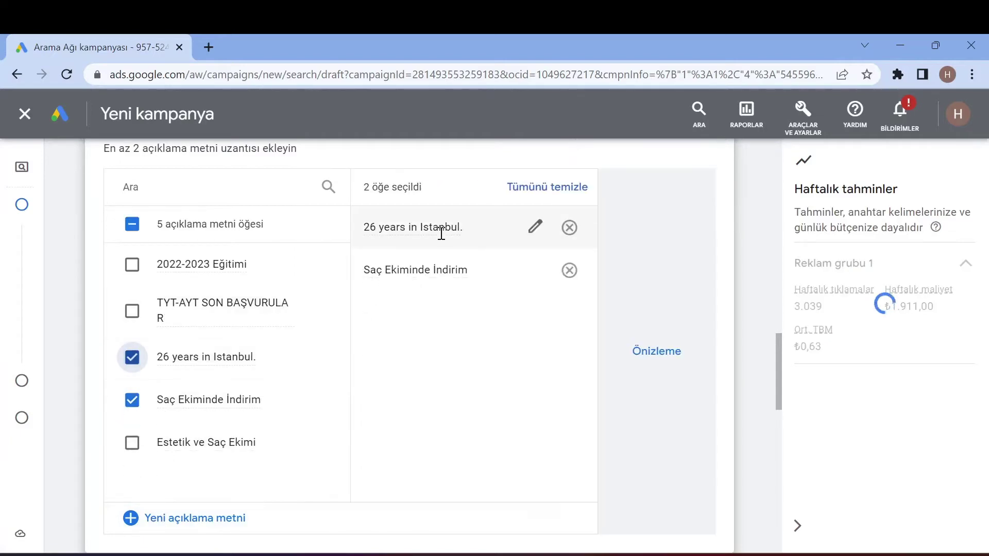
{"action": "scroll", "coordinate": [216, 470], "scroll_direction": "down", "scroll_amount": 2}
{"action": "scroll", "coordinate": [435, 431], "scroll_direction": "up", "scroll_amount": 4}
{"action": "left_click", "coordinate": [669, 458]}
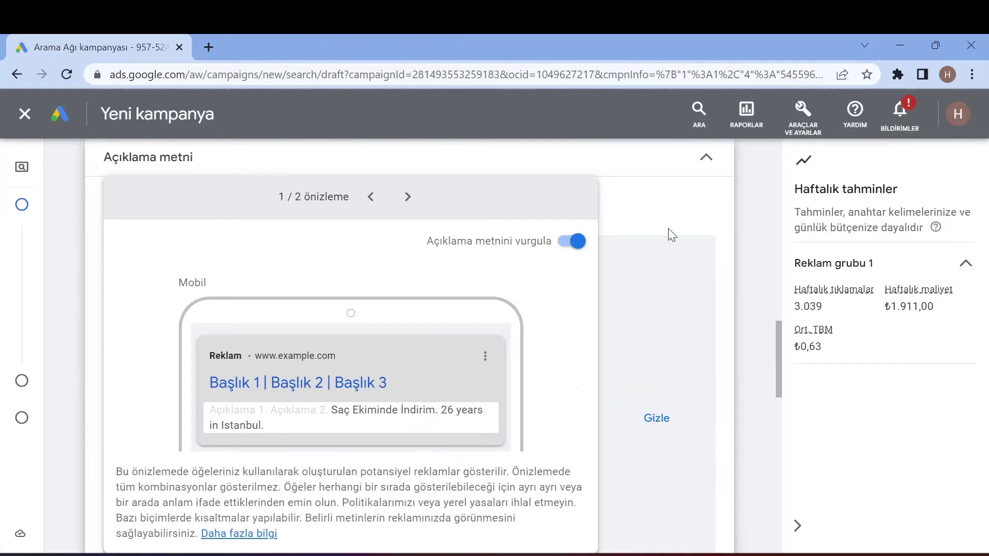
{"action": "left_click", "coordinate": [706, 157]}
{"action": "scroll", "coordinate": [415, 342], "scroll_direction": "up", "scroll_amount": 2}
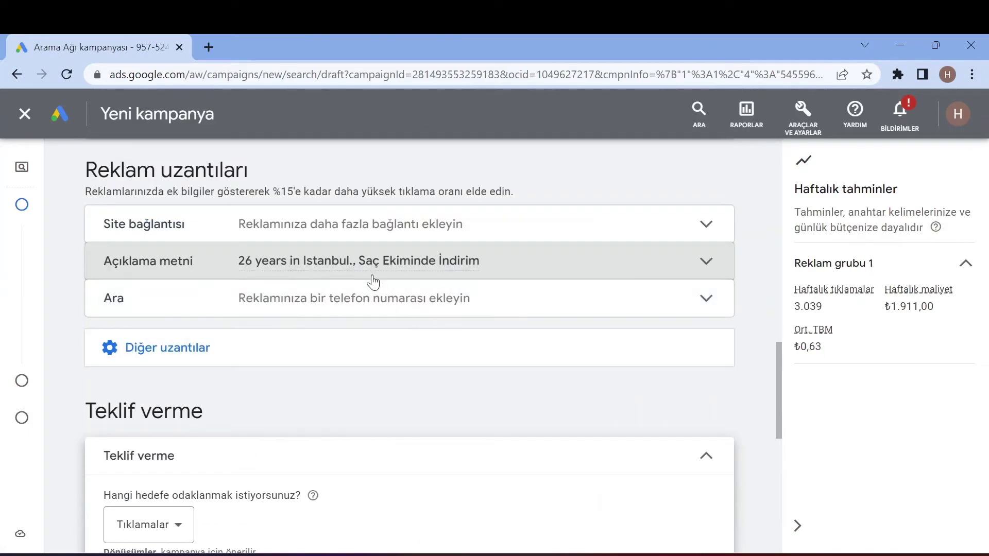
- Attach the saved business phone number to the ads as the call extension
{"action": "left_click", "coordinate": [365, 302]}
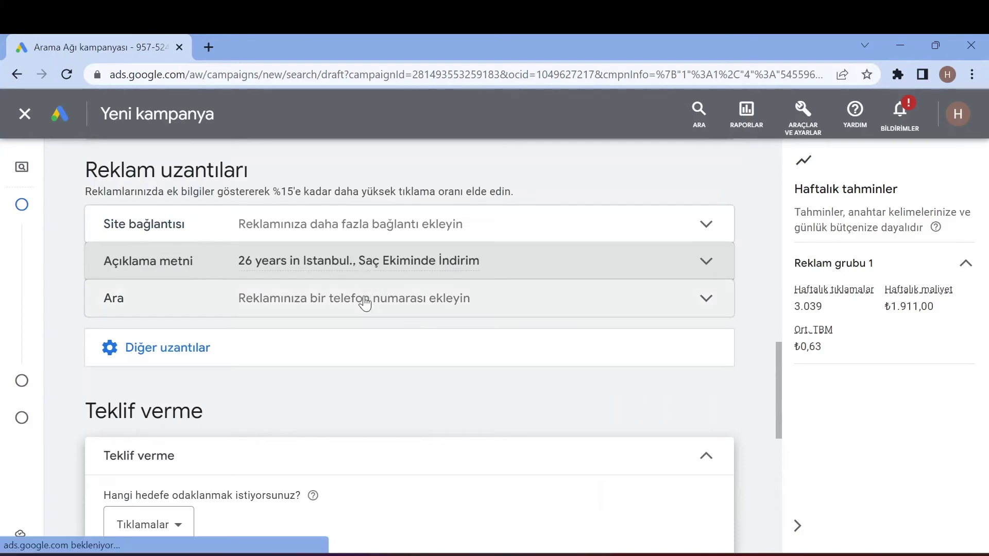
{"action": "scroll", "coordinate": [331, 419], "scroll_direction": "down", "scroll_amount": 2}
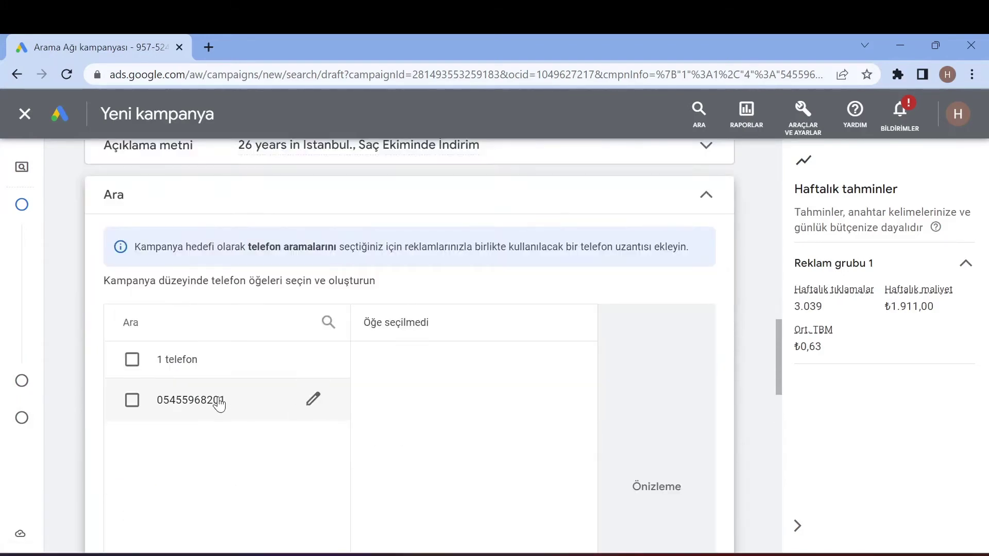
{"action": "left_click", "coordinate": [219, 404]}
{"action": "scroll", "coordinate": [313, 366], "scroll_direction": "down", "scroll_amount": 4}
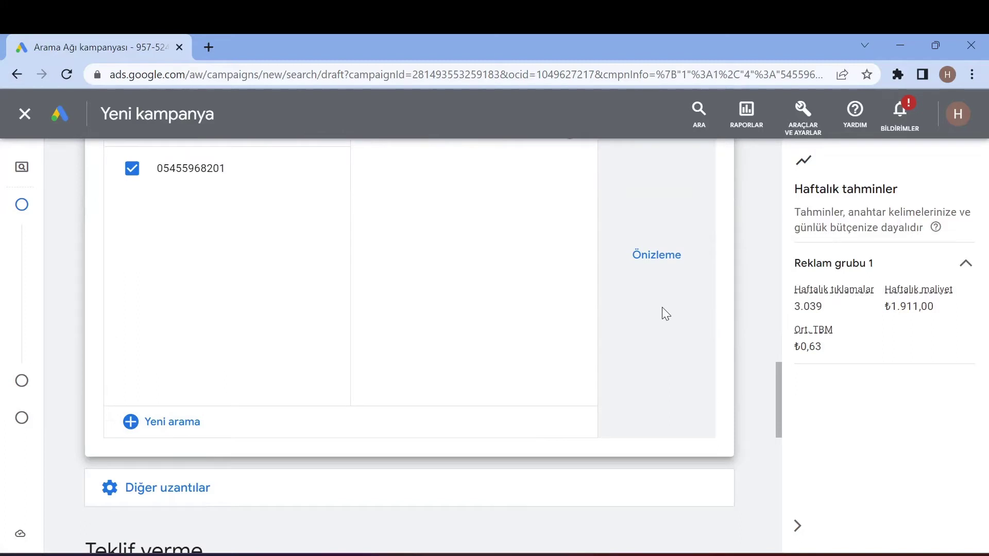
{"action": "scroll", "coordinate": [665, 314], "scroll_direction": "up", "scroll_amount": 7}
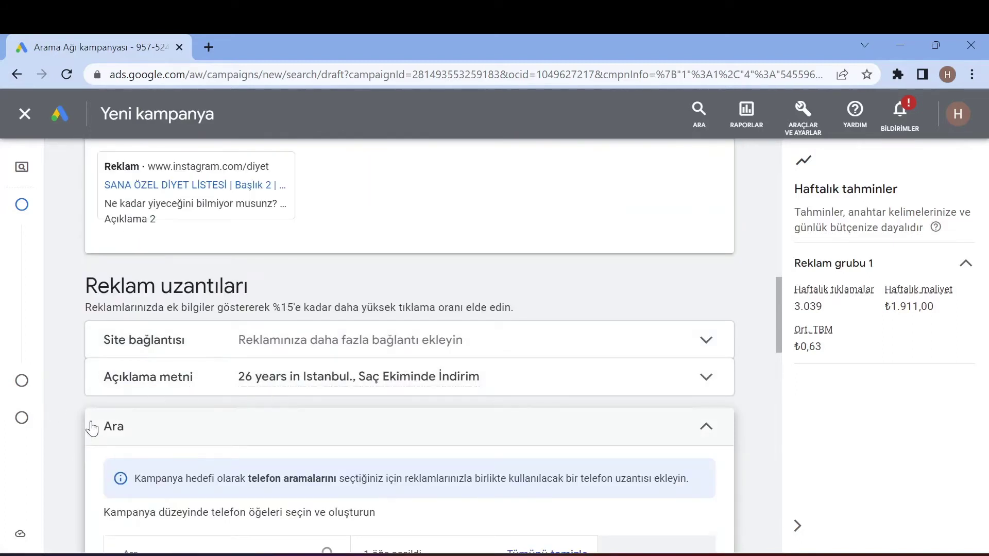
- Collapse the Ara extension to its phone-number summary and review the callout summary above it
{"action": "left_click", "coordinate": [436, 415]}
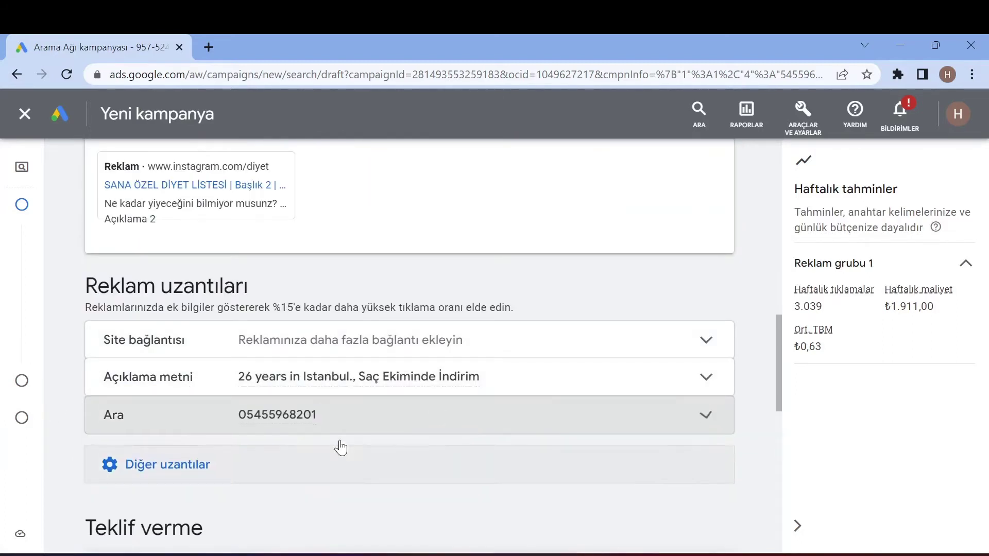
{"action": "mouse_move", "coordinate": [323, 385]}
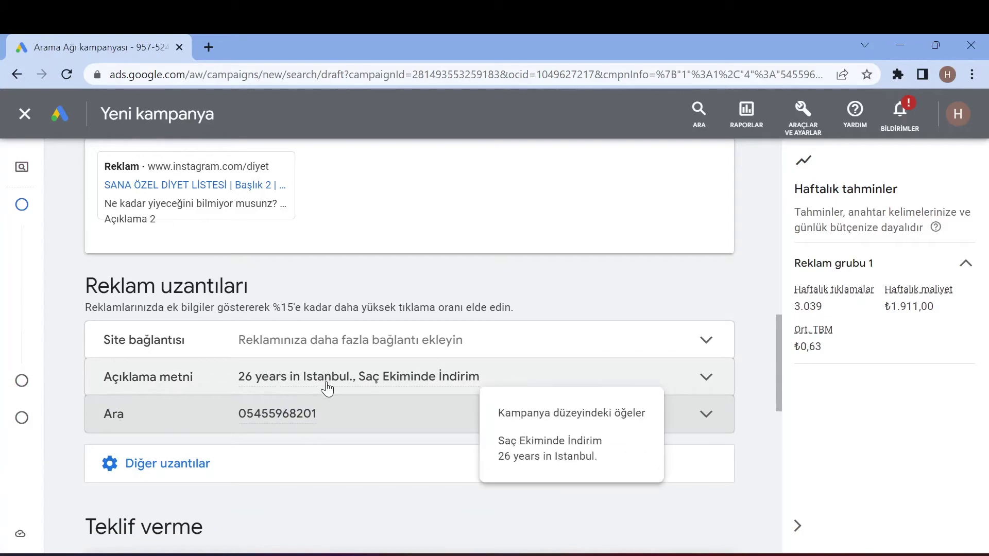
{"action": "scroll", "coordinate": [371, 395], "scroll_direction": "up", "scroll_amount": 2}
{"action": "scroll", "coordinate": [371, 394], "scroll_direction": "up", "scroll_amount": 4}
{"action": "scroll", "coordinate": [338, 386], "scroll_direction": "down", "scroll_amount": 6}
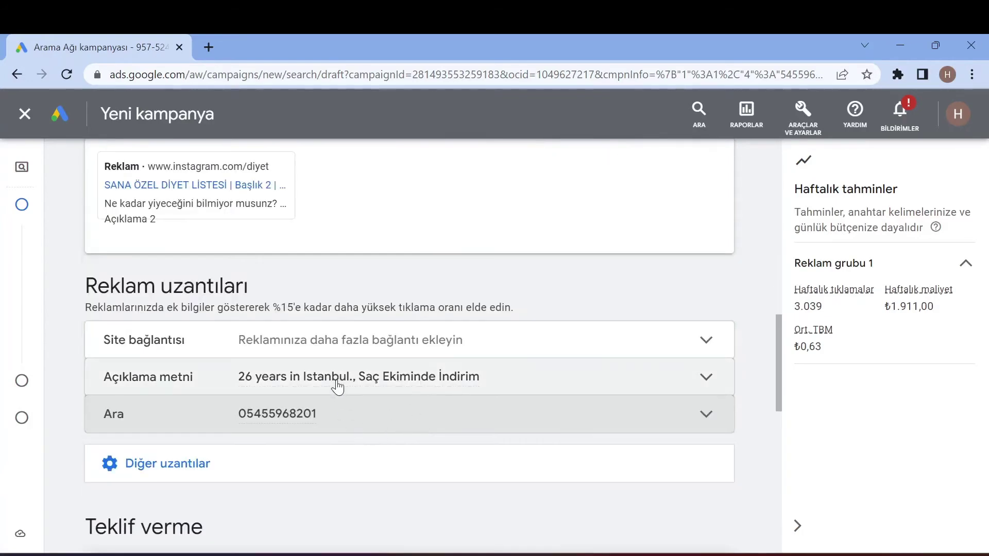
{"action": "scroll", "coordinate": [340, 389], "scroll_direction": "up", "scroll_amount": 9}
{"action": "scroll", "coordinate": [367, 395], "scroll_direction": "down", "scroll_amount": 9}
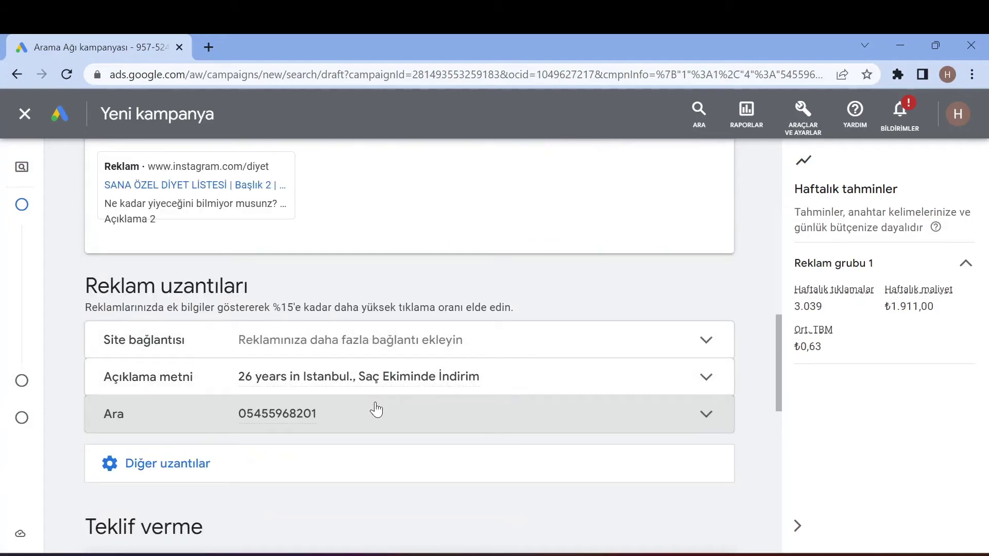
{"action": "scroll", "coordinate": [361, 346], "scroll_direction": "down", "scroll_amount": 2}
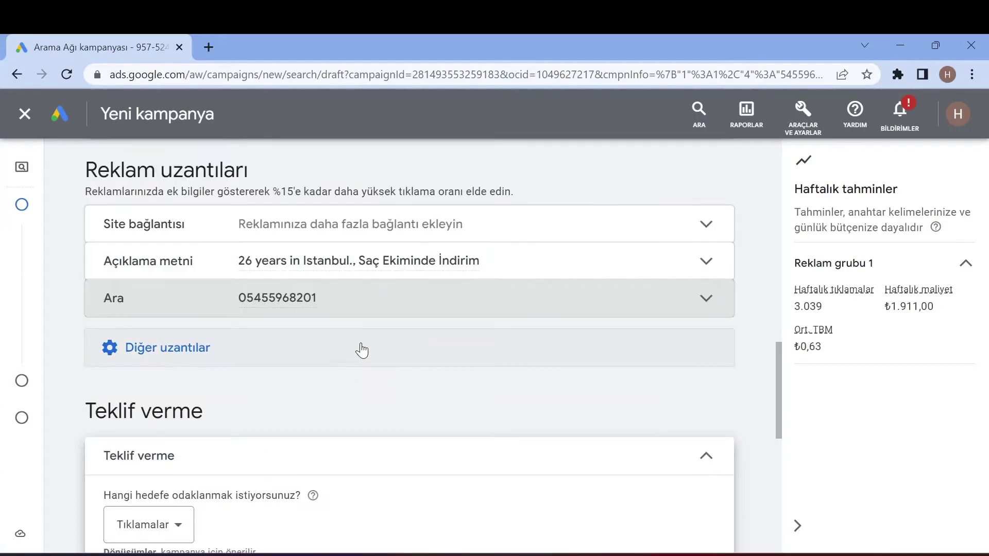
- Set the Teklif verme bidding goal to Tıklamalar (clicks)
{"action": "mouse_move", "coordinate": [413, 266]}
{"action": "scroll", "coordinate": [410, 267], "scroll_direction": "down", "scroll_amount": 6}
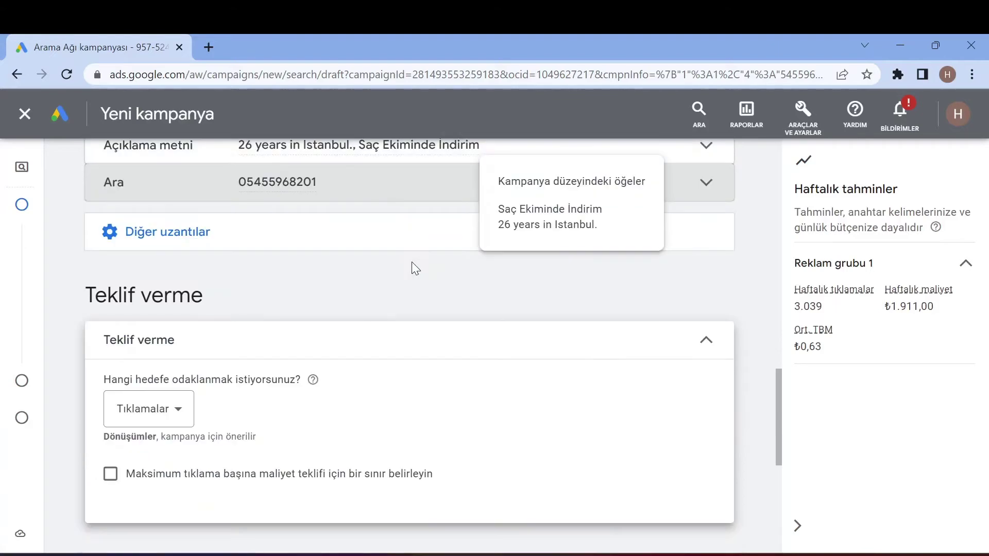
{"action": "scroll", "coordinate": [395, 276], "scroll_direction": "up", "scroll_amount": 2}
{"action": "left_click", "coordinate": [187, 302]}
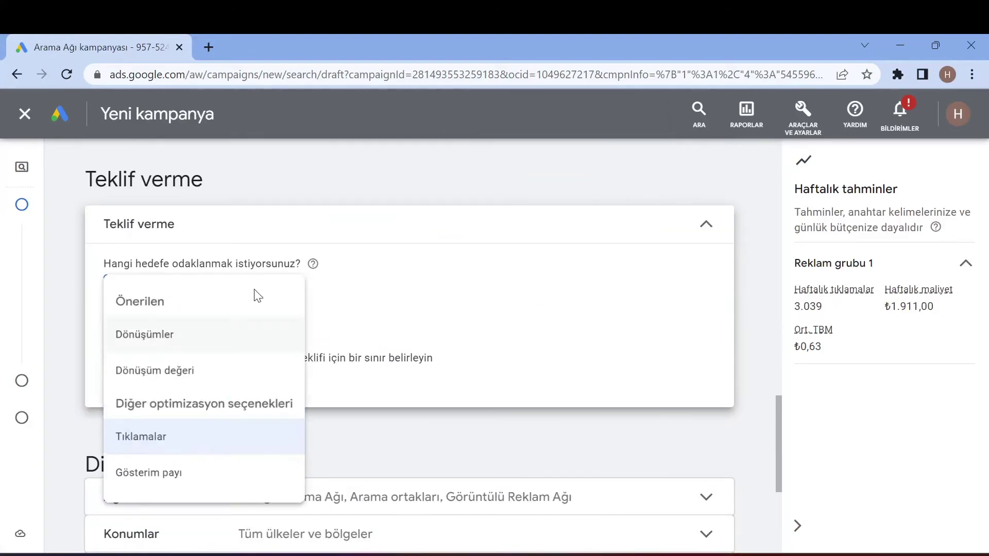
{"action": "left_click", "coordinate": [200, 437]}
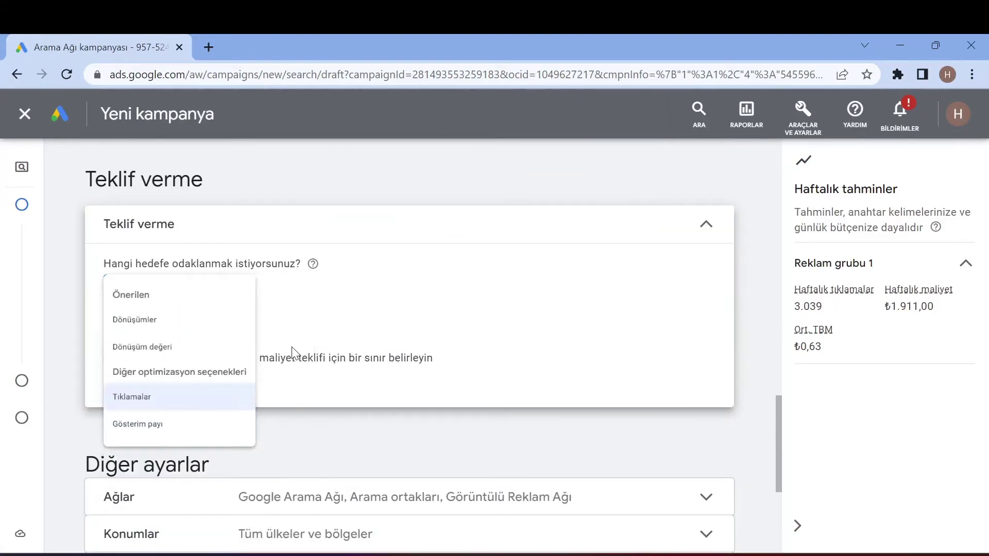
- Limit location targeting to Türkiye (ülke) instead of all countries
{"action": "scroll", "coordinate": [215, 315], "scroll_direction": "down", "scroll_amount": 4}
{"action": "scroll", "coordinate": [288, 315], "scroll_direction": "down", "scroll_amount": 1}
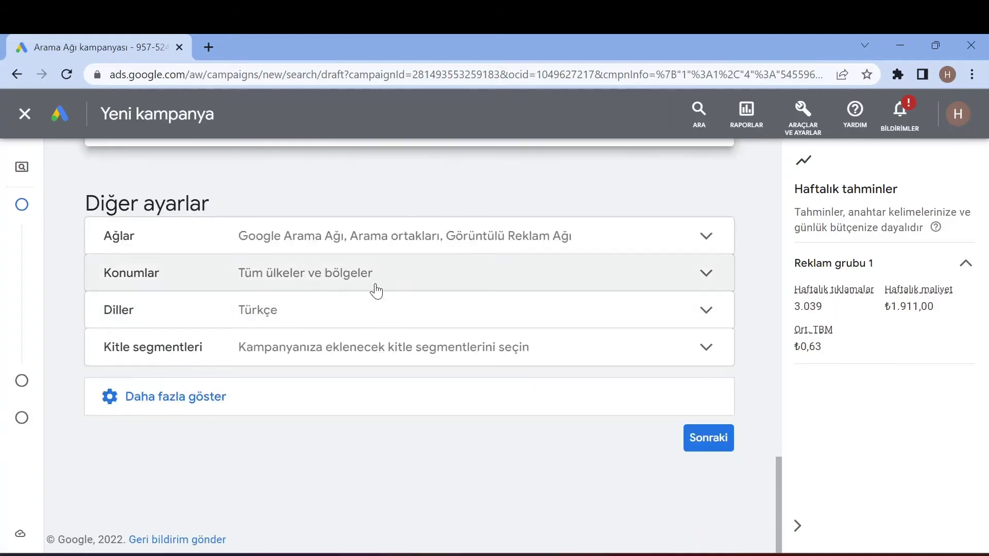
{"action": "left_click", "coordinate": [216, 283]}
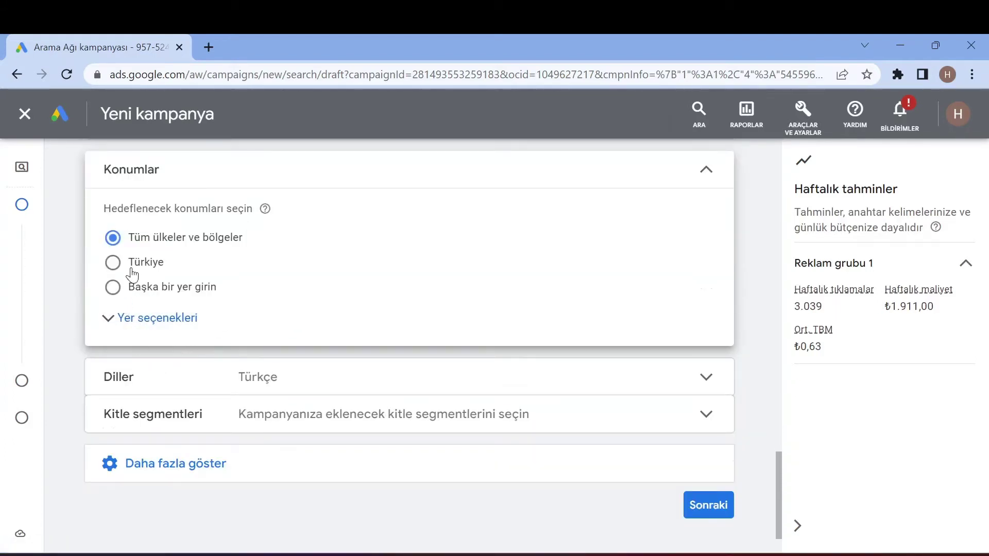
{"action": "left_click", "coordinate": [132, 269]}
{"action": "left_click", "coordinate": [235, 180]}
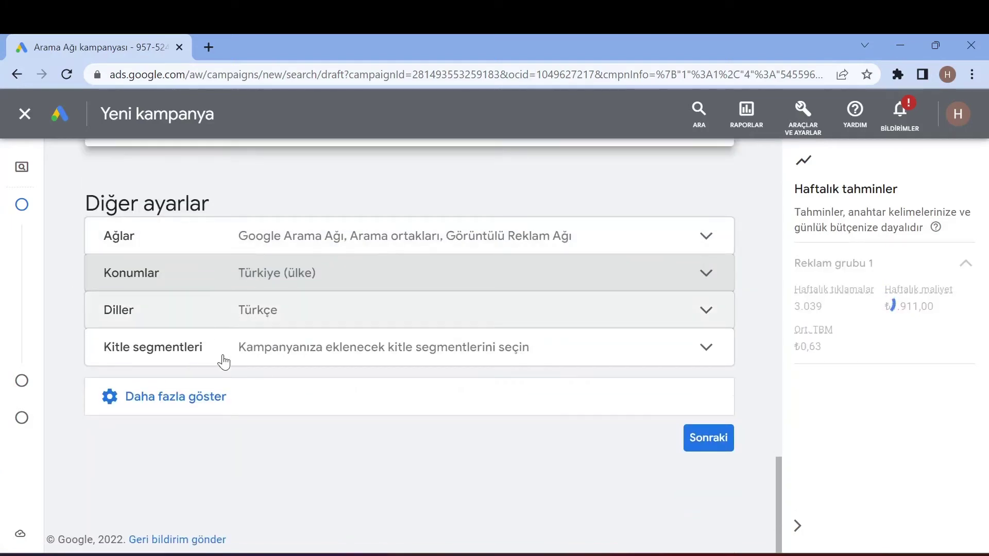
{"action": "left_click", "coordinate": [356, 361]}
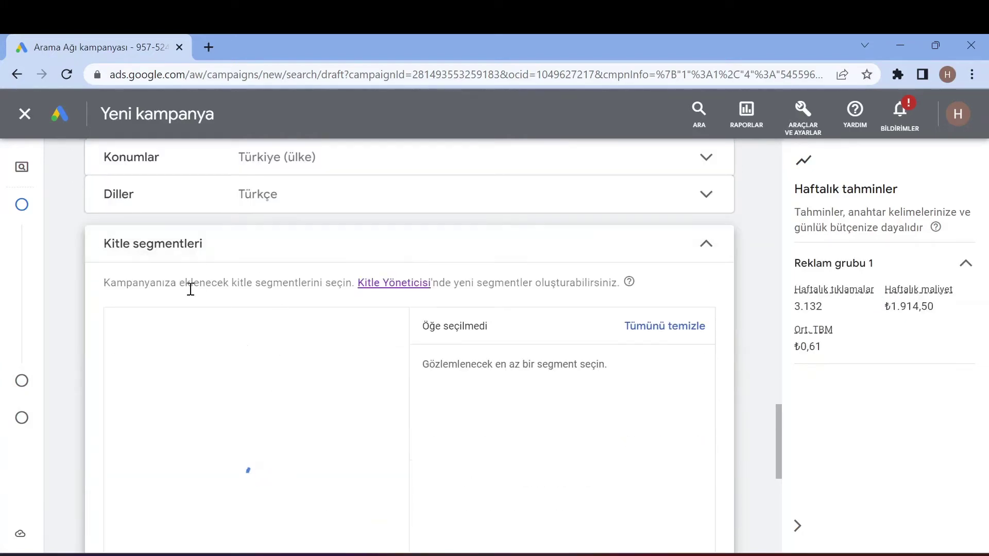
- Collapse and reopen the Kitle segmentleri panel so the segment picker loads
{"action": "scroll", "coordinate": [211, 369], "scroll_direction": "down", "scroll_amount": 5}
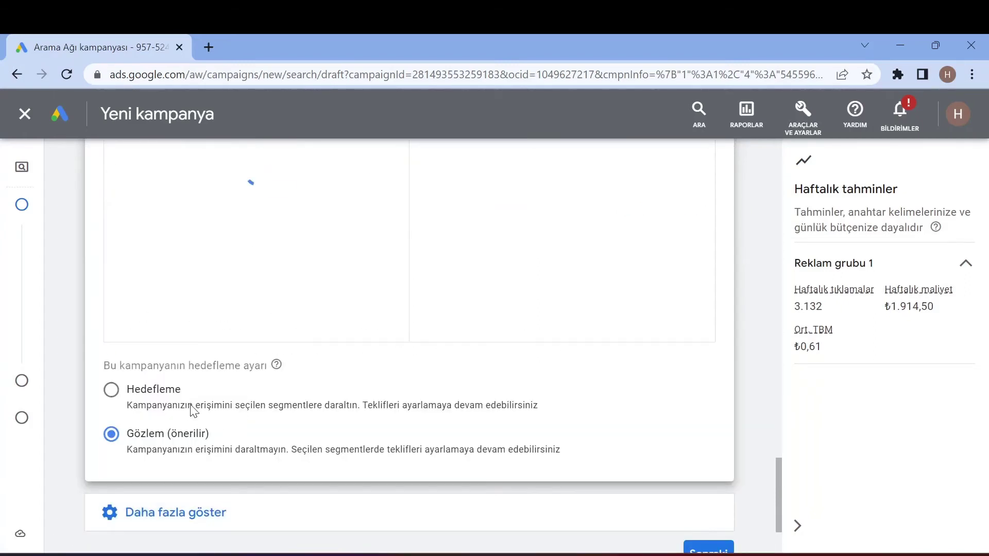
{"action": "scroll", "coordinate": [239, 321], "scroll_direction": "up", "scroll_amount": 4}
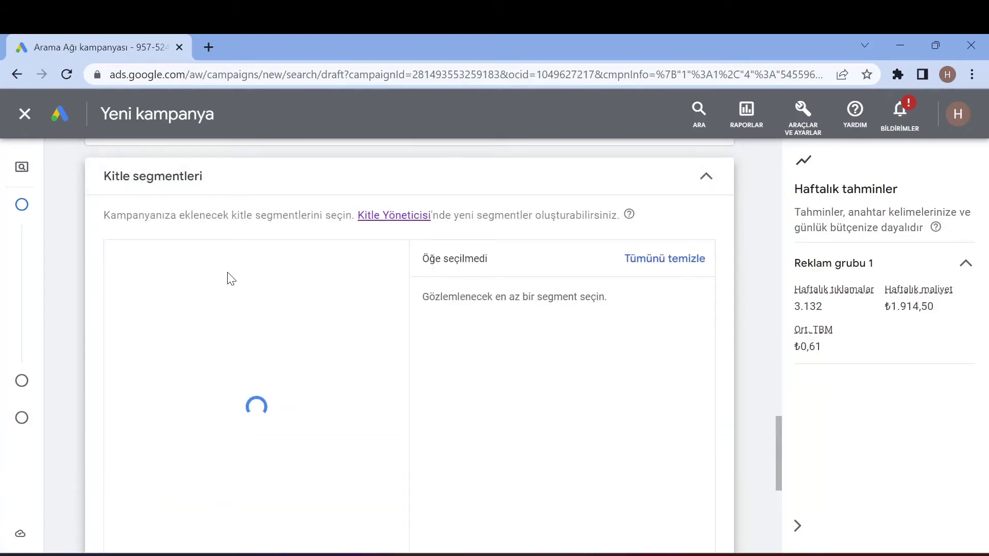
{"action": "scroll", "coordinate": [231, 278], "scroll_direction": "up", "scroll_amount": 4}
{"action": "left_click", "coordinate": [232, 404]}
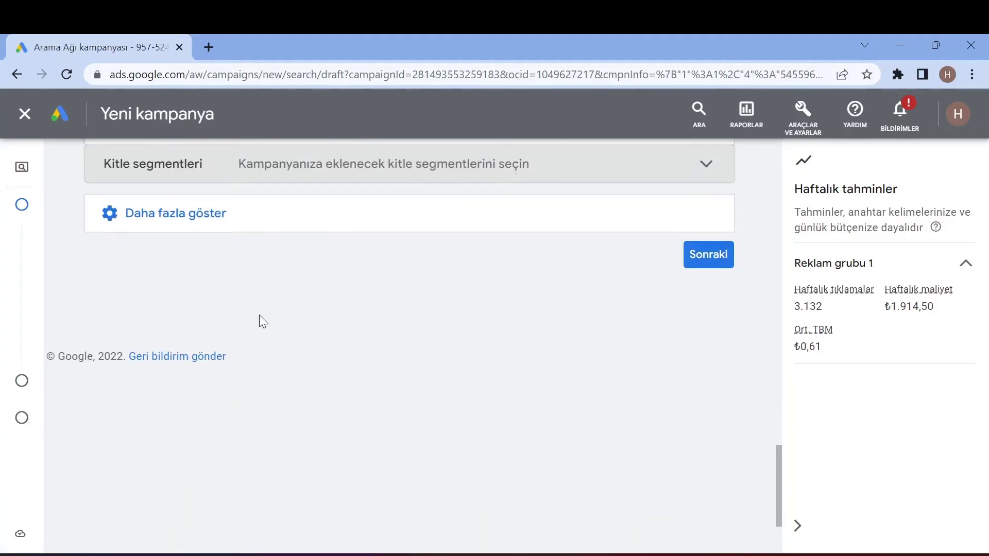
{"action": "scroll", "coordinate": [263, 320], "scroll_direction": "up", "scroll_amount": 2}
{"action": "left_click", "coordinate": [258, 281]}
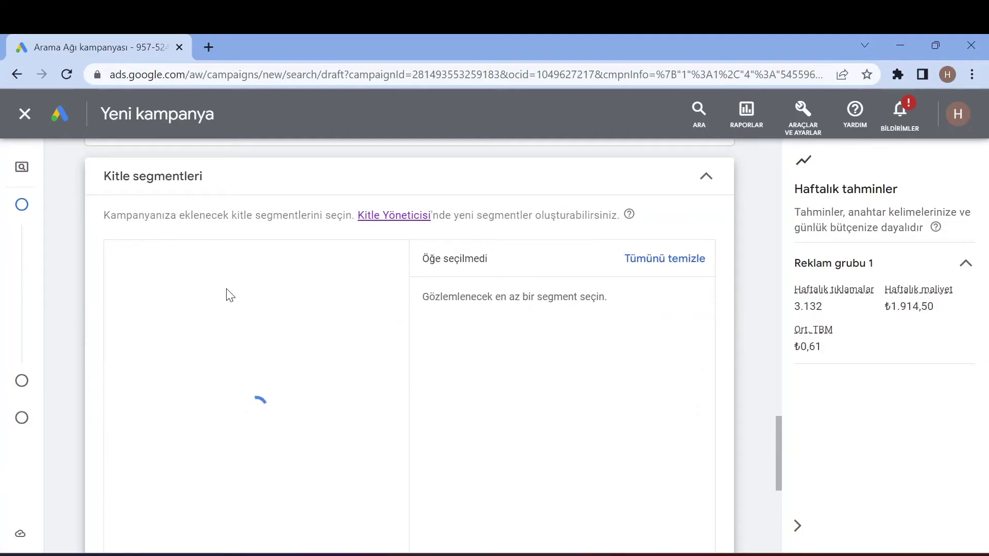
- Reveal the additional campaign settings with Daha fazla göster, then return to the segment search list
{"action": "scroll", "coordinate": [227, 307], "scroll_direction": "down", "scroll_amount": 5}
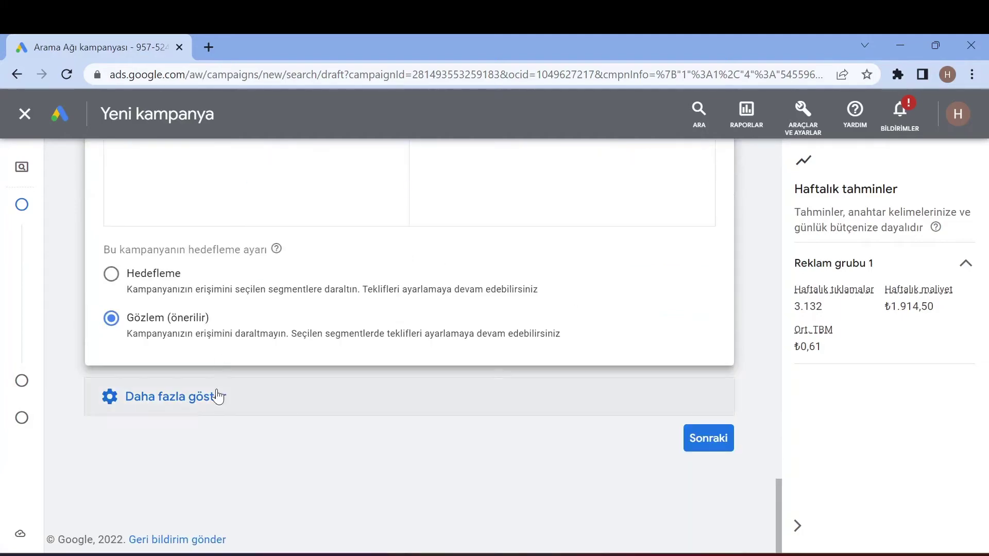
{"action": "left_click", "coordinate": [216, 395]}
{"action": "scroll", "coordinate": [230, 366], "scroll_direction": "down", "scroll_amount": 3}
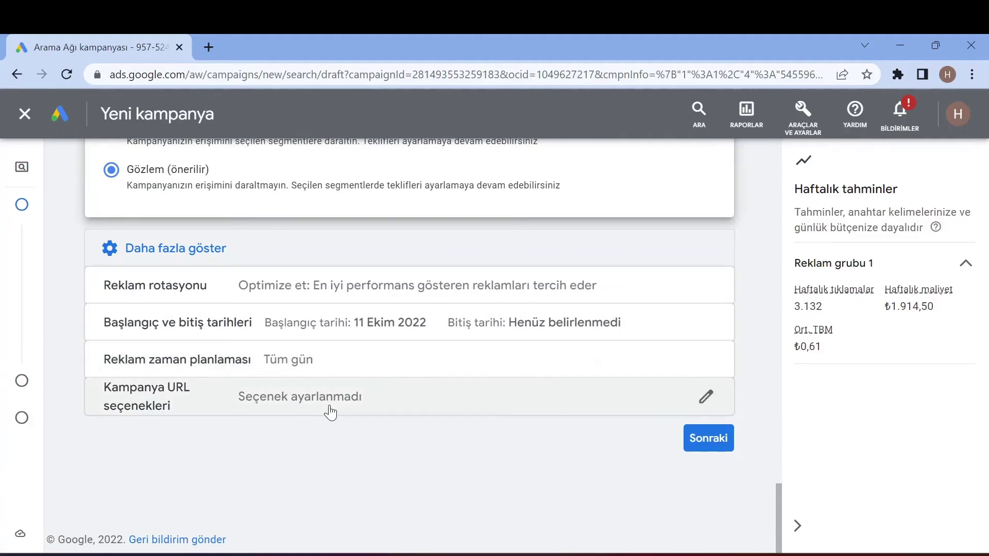
{"action": "scroll", "coordinate": [332, 409], "scroll_direction": "up", "scroll_amount": 5}
{"action": "scroll", "coordinate": [330, 407], "scroll_direction": "up", "scroll_amount": 15}
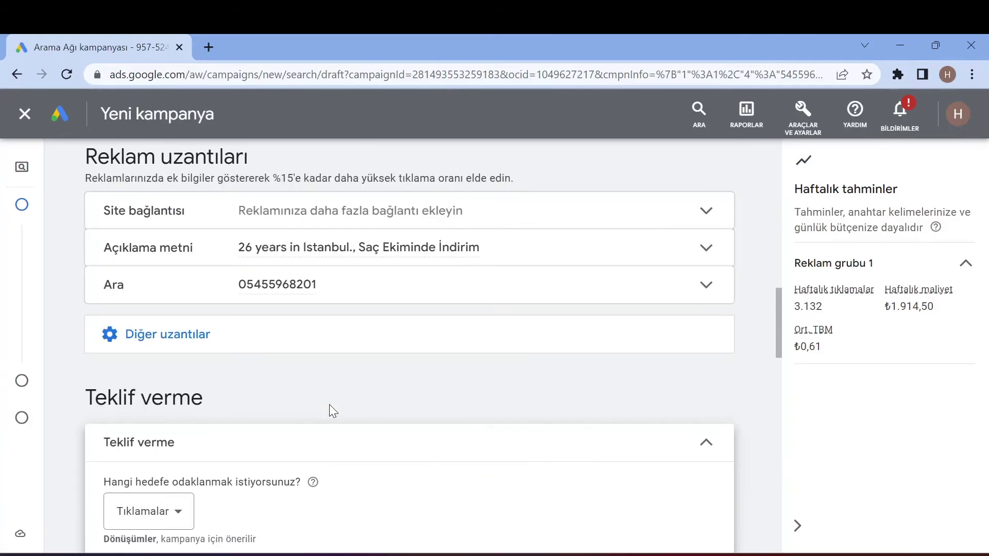
{"action": "scroll", "coordinate": [331, 405], "scroll_direction": "up", "scroll_amount": 6}
{"action": "scroll", "coordinate": [327, 399], "scroll_direction": "down", "scroll_amount": 2}
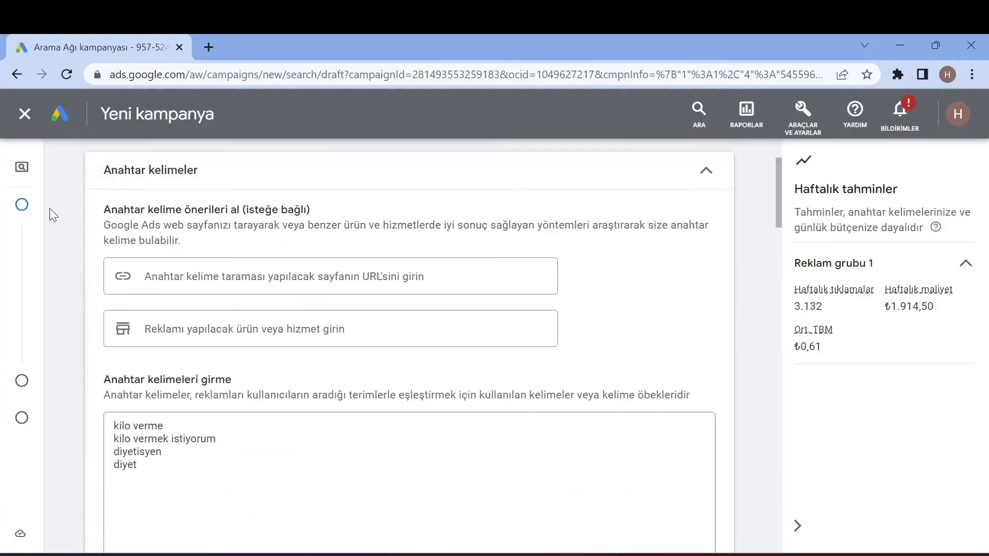
{"action": "mouse_move", "coordinate": [44, 402]}
{"action": "scroll", "coordinate": [293, 356], "scroll_direction": "down", "scroll_amount": 20}
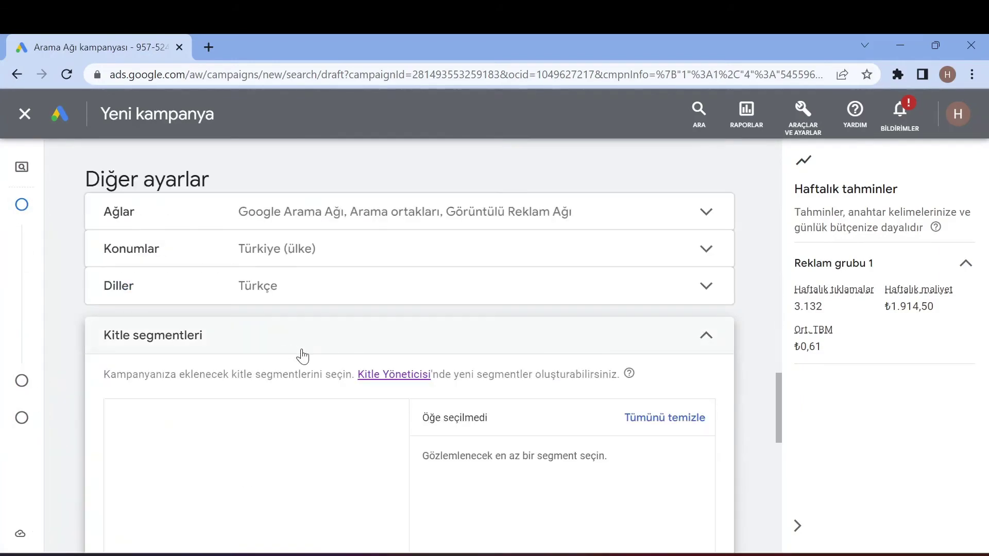
{"action": "scroll", "coordinate": [319, 361], "scroll_direction": "up", "scroll_amount": 4}
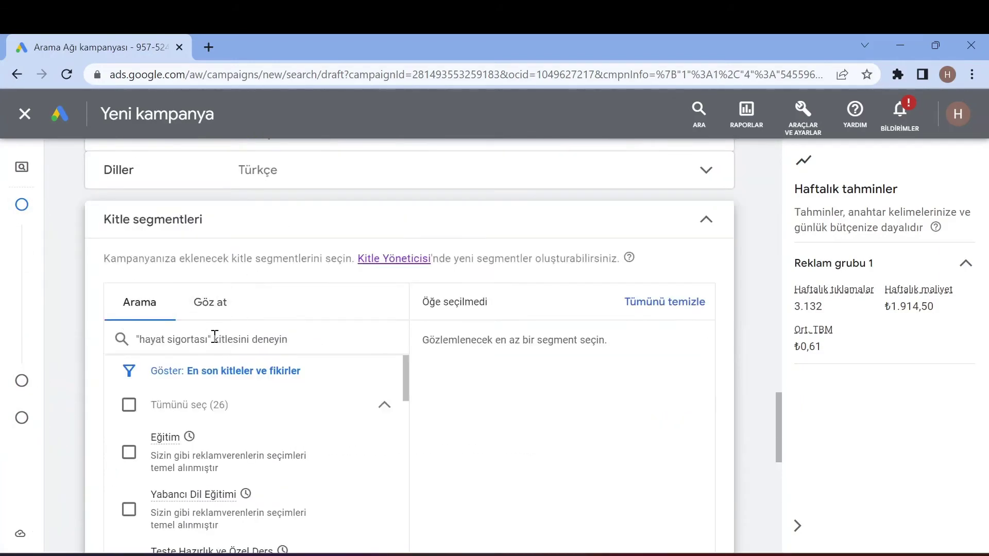
- Search audience segments for 'diyetisyen', then clear the search term
{"action": "left_click", "coordinate": [215, 336]}
{"action": "type", "text": "DİYET"}
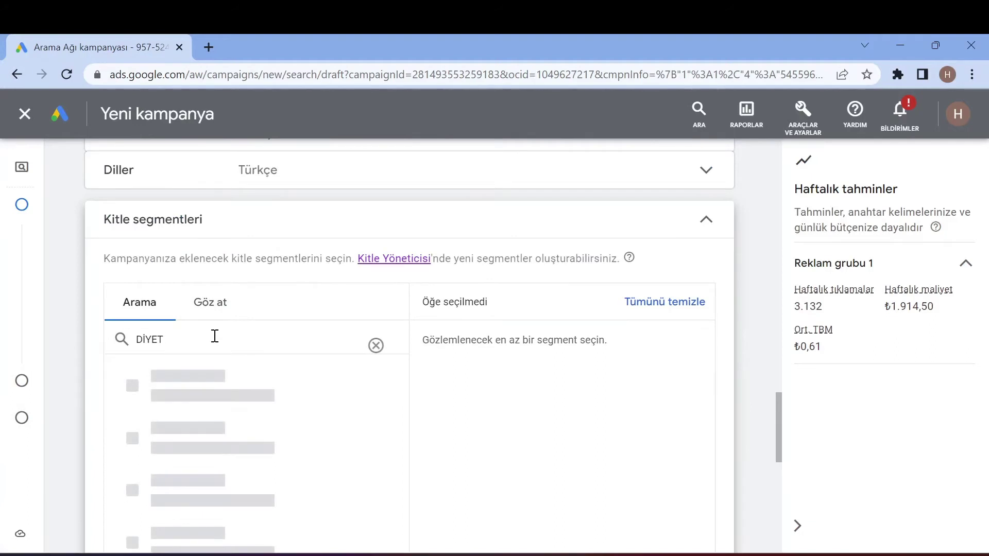
{"action": "scroll", "coordinate": [212, 352], "scroll_direction": "down", "scroll_amount": 2}
{"action": "type", "text": "ET"}
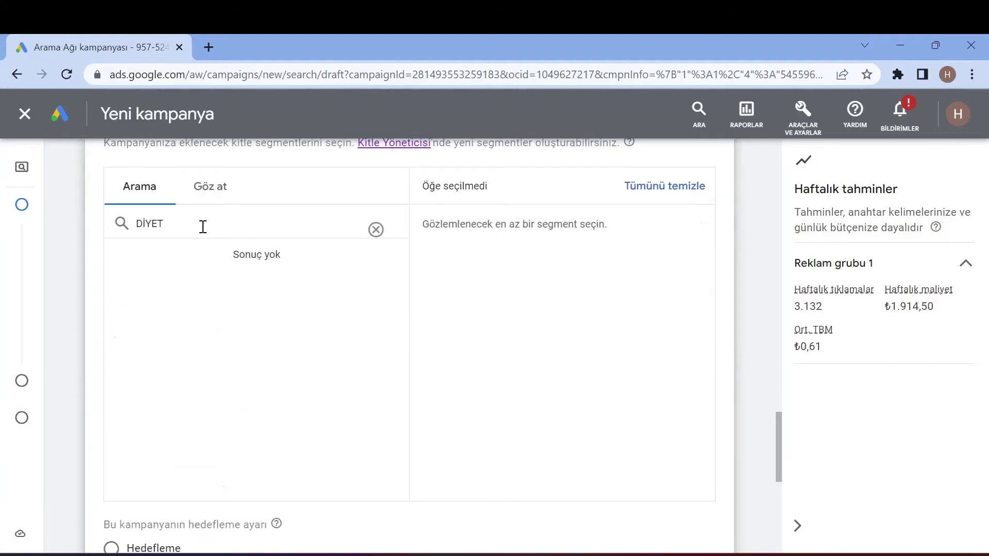
{"action": "double_click", "coordinate": [203, 227]}
{"action": "type", "text": "diye"}
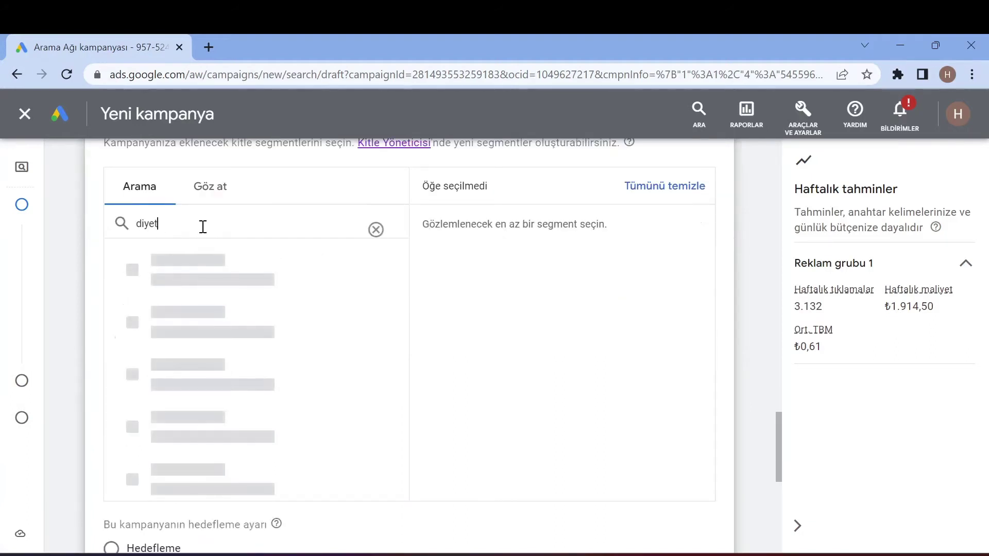
{"action": "type", "text": "tisyen"}
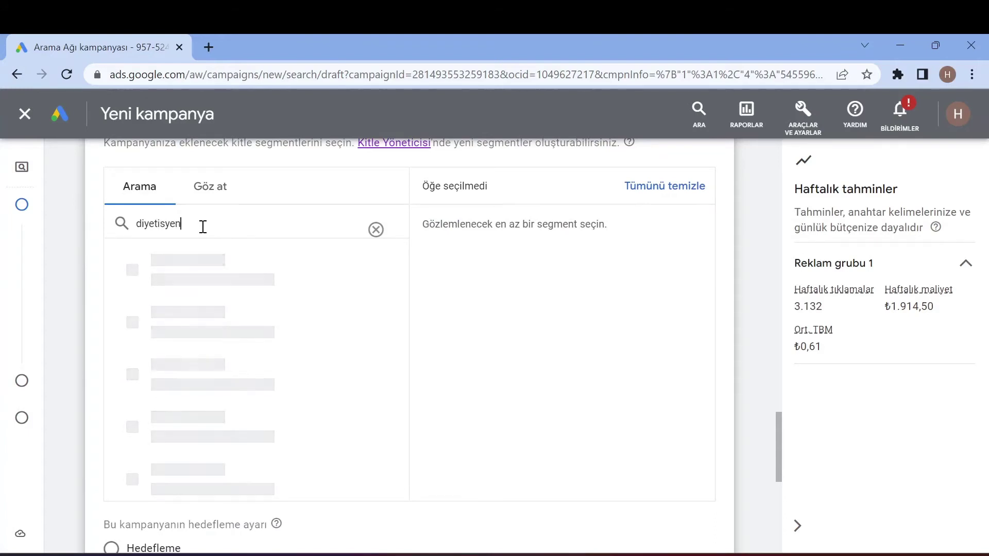
{"action": "key", "text": "BackSpace"}
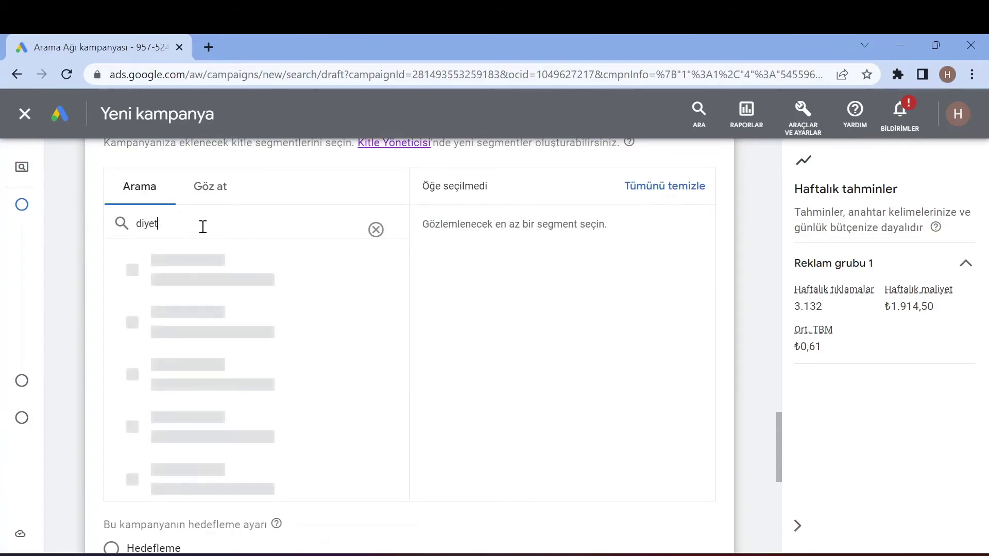
{"action": "key", "text": "BackSpace"}
{"action": "key", "text": "BackSpace"}
{"action": "key", "text": "BackSpace"}
{"action": "key", "text": "BackSpace"}
{"action": "key", "text": "BackSpace"}
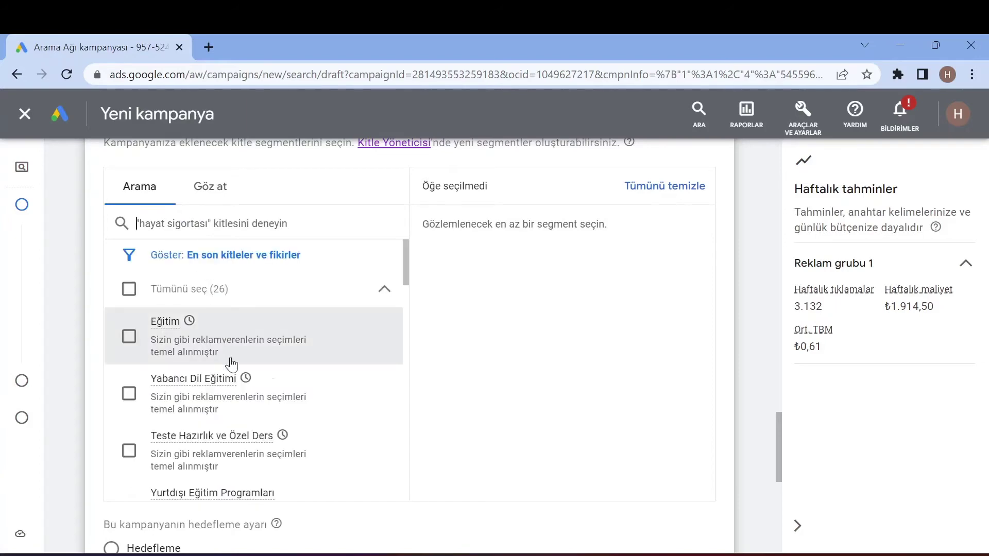
- Scroll the Arama list and switch to the Göz at category browser
{"action": "scroll", "coordinate": [237, 383], "scroll_direction": "down", "scroll_amount": 2}
{"action": "scroll", "coordinate": [237, 383], "scroll_direction": "down", "scroll_amount": 6}
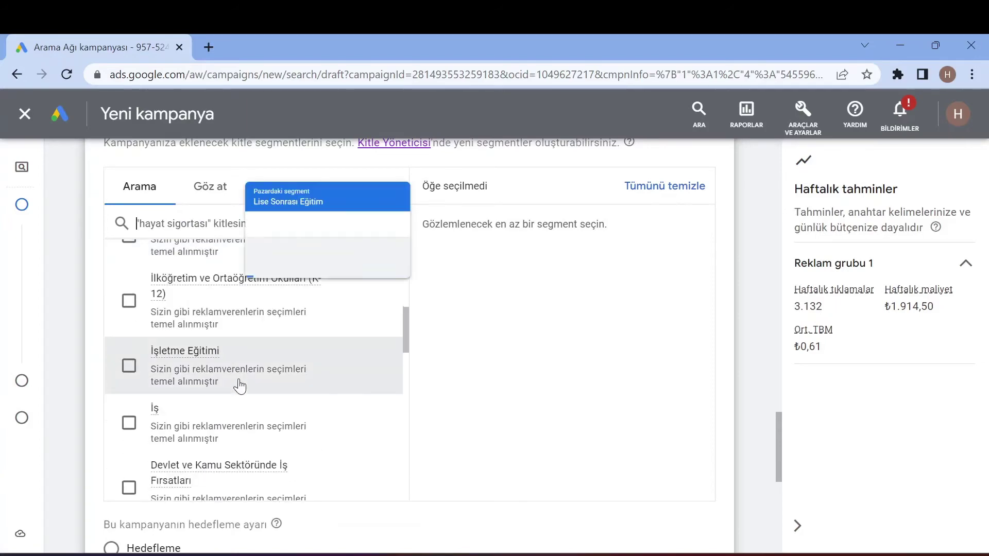
{"action": "scroll", "coordinate": [237, 360], "scroll_direction": "up", "scroll_amount": 4}
{"action": "scroll", "coordinate": [237, 343], "scroll_direction": "up", "scroll_amount": 3}
{"action": "left_click", "coordinate": [212, 182]}
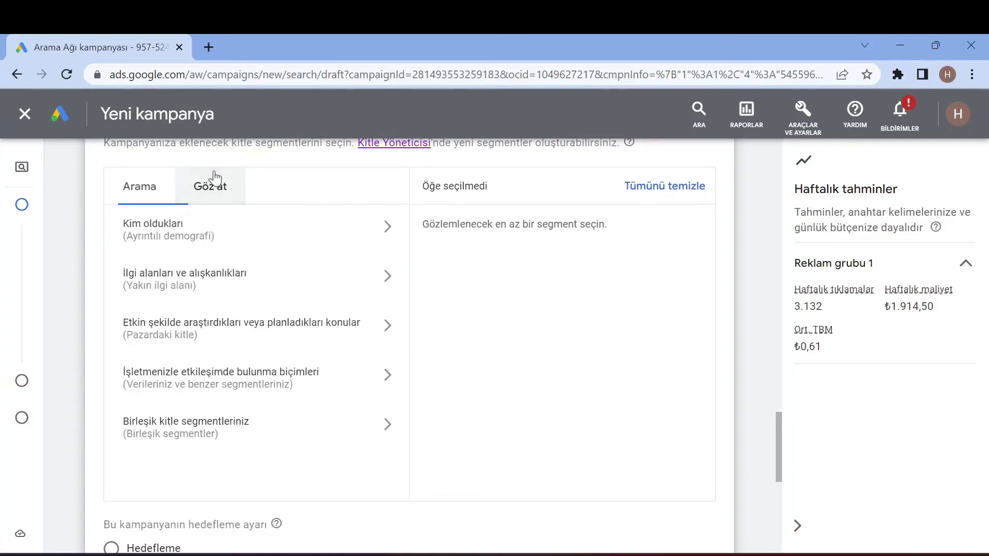
- Open the İlgi alanları ve alışkanlıkları category under Göz at
{"action": "left_click", "coordinate": [153, 205]}
{"action": "left_click", "coordinate": [192, 182]}
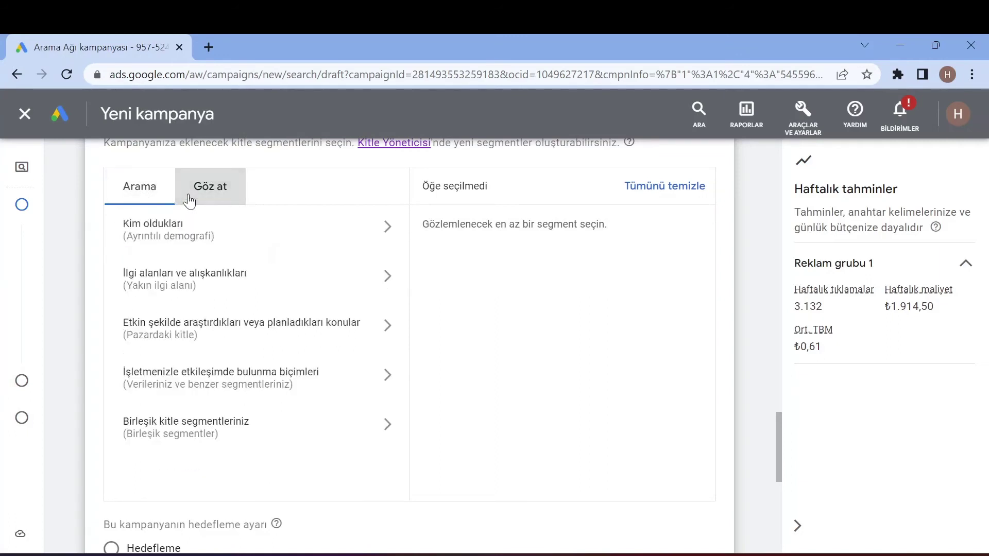
{"action": "left_click", "coordinate": [201, 278]}
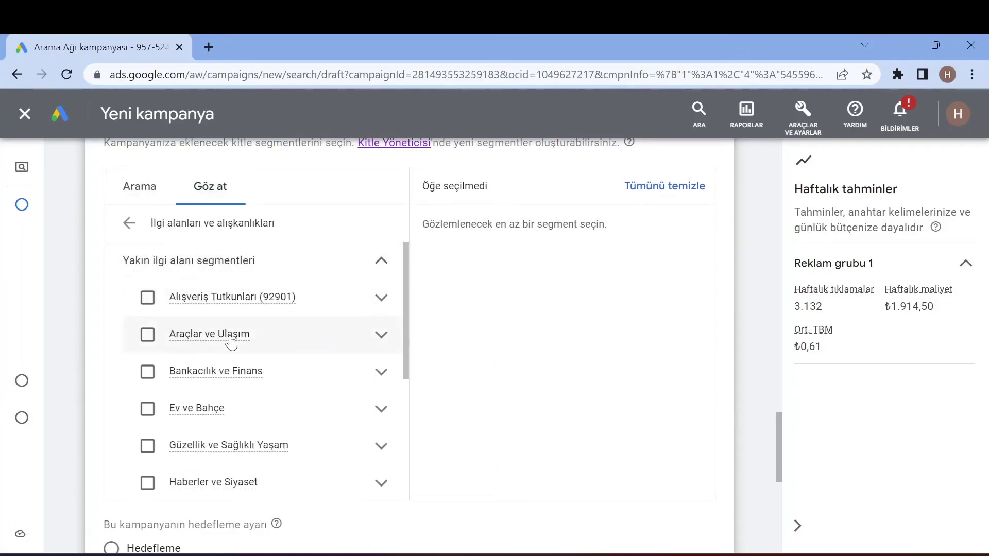
{"action": "scroll", "coordinate": [229, 347], "scroll_direction": "down", "scroll_amount": 6}
{"action": "scroll", "coordinate": [214, 399], "scroll_direction": "up", "scroll_amount": 2}
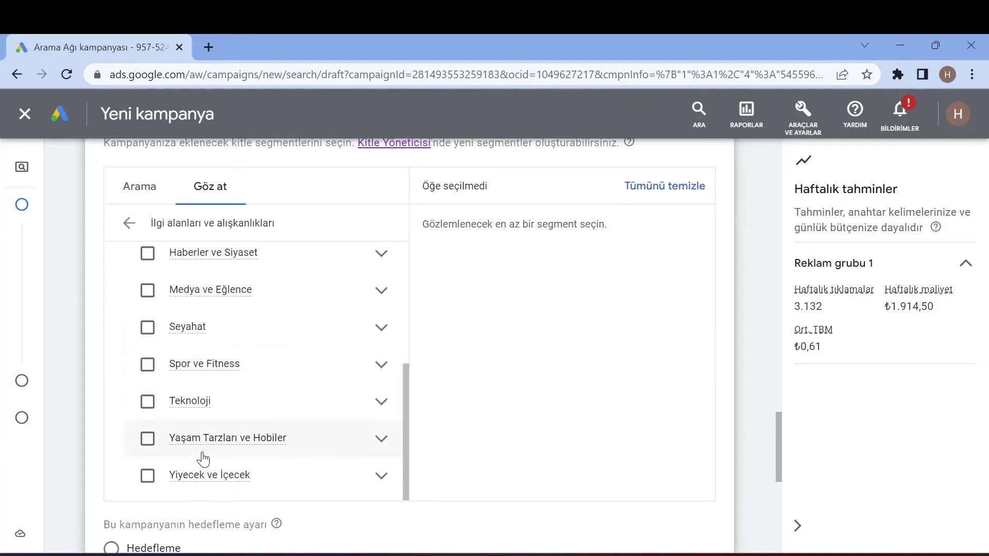
- Expand Yiyecek ve İçecek, then Güzellik ve Sağlıklı Yaşam to show its sub-segments
{"action": "left_click", "coordinate": [379, 478]}
{"action": "scroll", "coordinate": [332, 442], "scroll_direction": "down", "scroll_amount": 3}
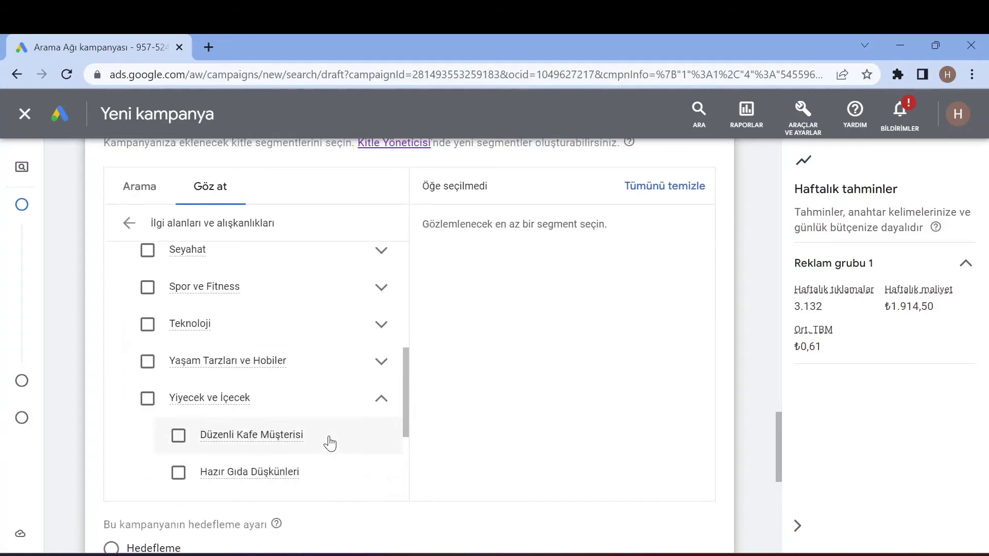
{"action": "scroll", "coordinate": [324, 434], "scroll_direction": "down", "scroll_amount": 2}
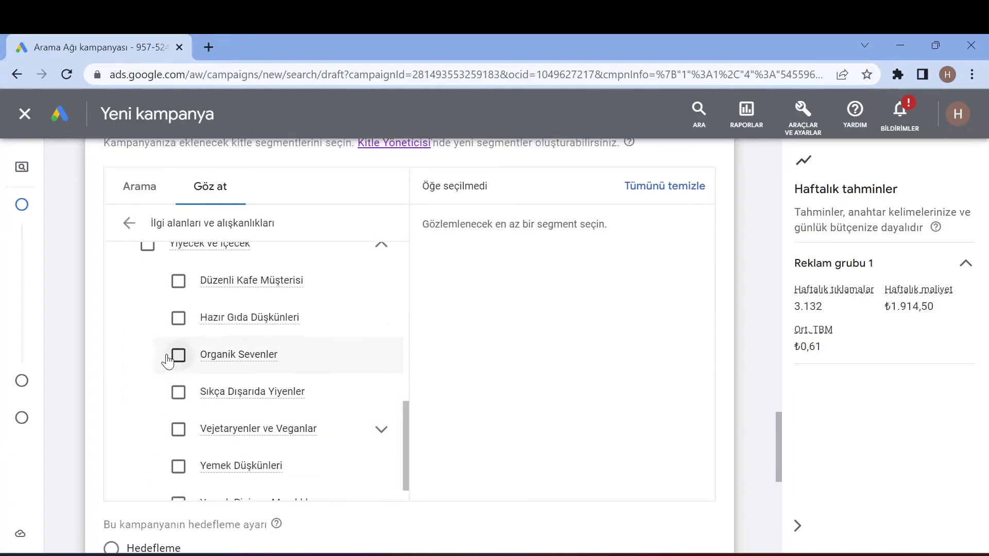
{"action": "scroll", "coordinate": [170, 391], "scroll_direction": "down", "scroll_amount": 3}
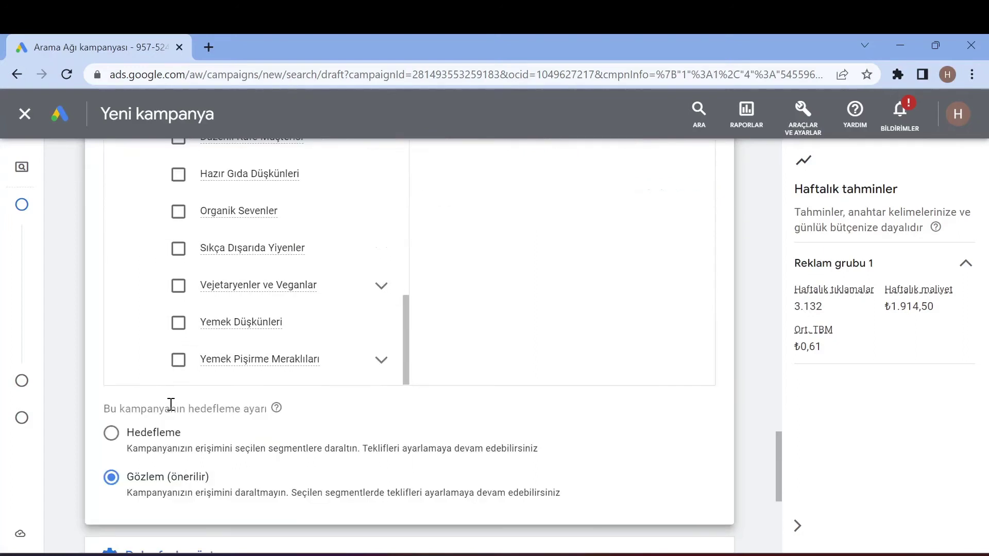
{"action": "scroll", "coordinate": [170, 404], "scroll_direction": "up", "scroll_amount": 3}
{"action": "scroll", "coordinate": [290, 421], "scroll_direction": "up", "scroll_amount": 5}
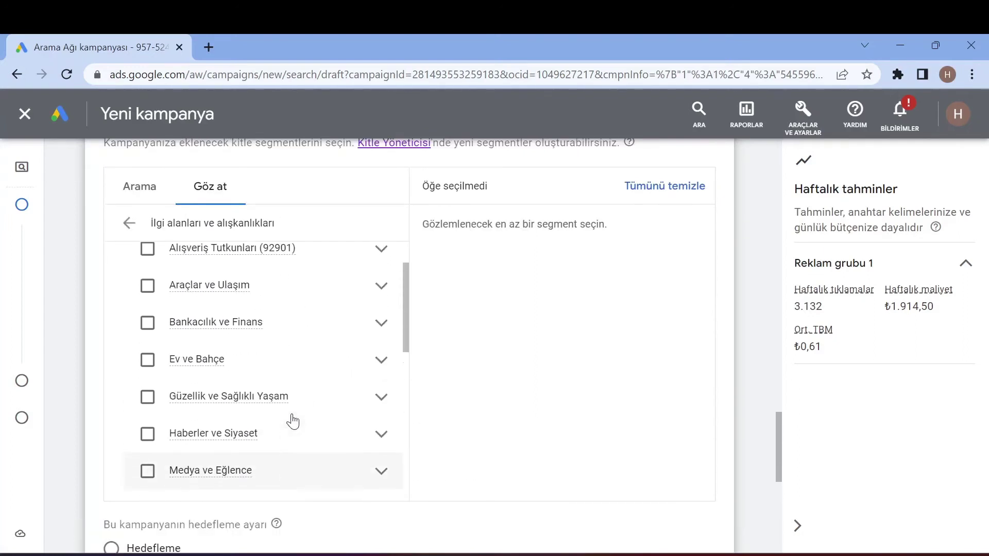
{"action": "scroll", "coordinate": [291, 420], "scroll_direction": "down", "scroll_amount": 2}
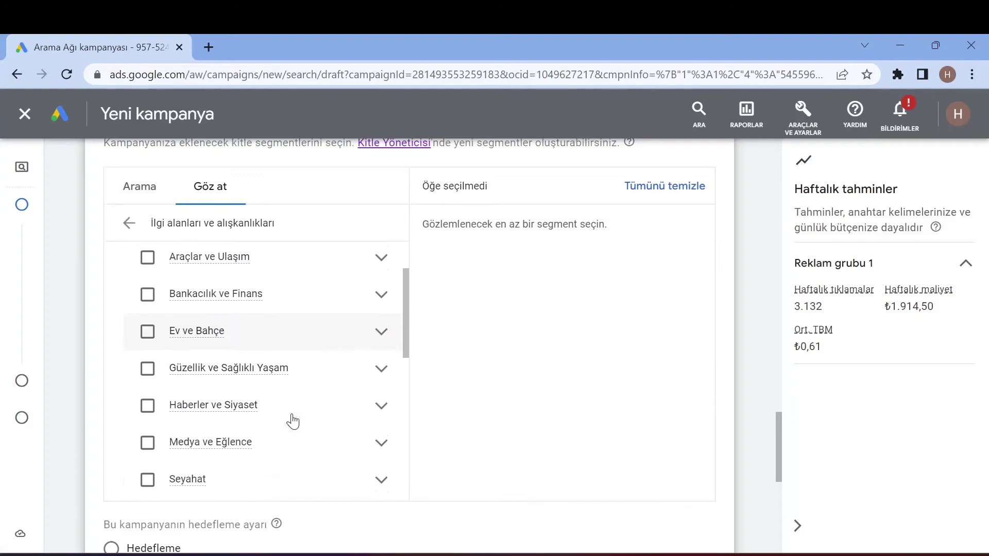
{"action": "left_click", "coordinate": [381, 369]}
{"action": "scroll", "coordinate": [281, 404], "scroll_direction": "down", "scroll_amount": 2}
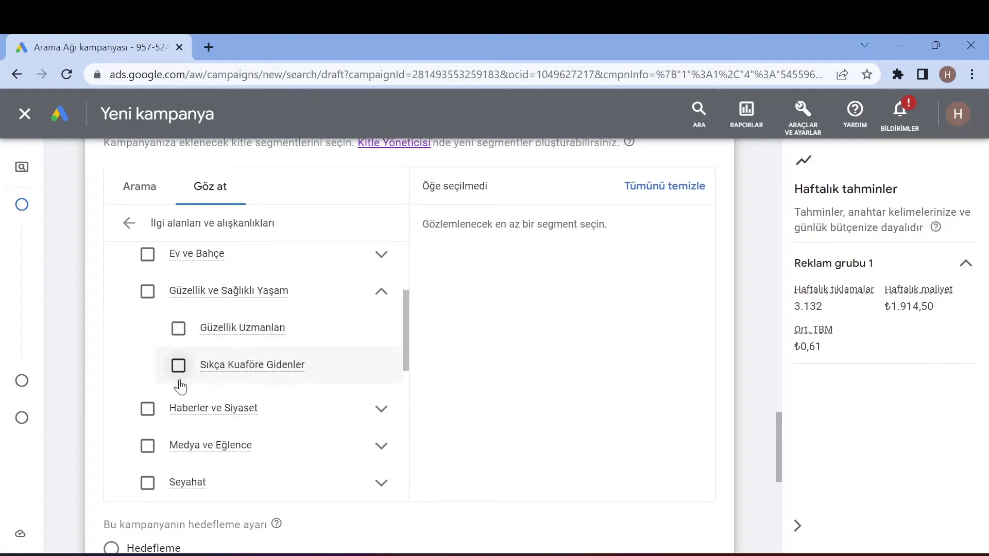
- Search 'sağlıkl' and add Güzellik ve Sağlıklı Yaşam as an audience segment
{"action": "left_click", "coordinate": [142, 200]}
{"action": "type", "text": "sağlıklı"}
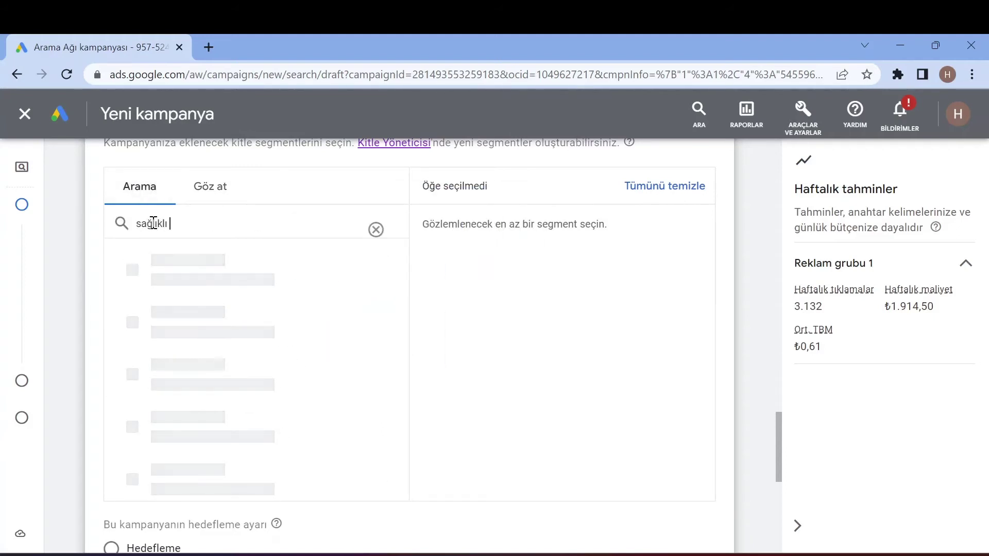
{"action": "left_click", "coordinate": [187, 323]}
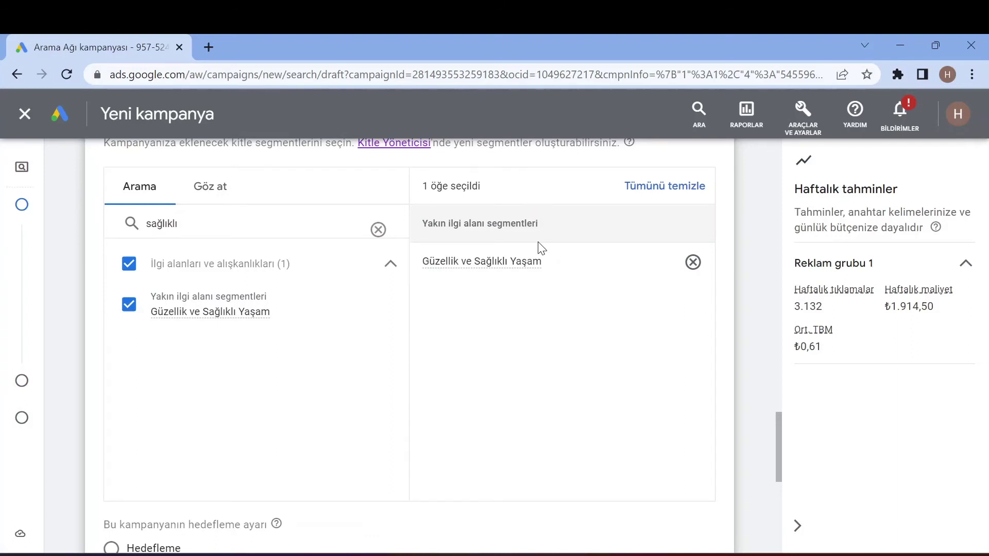
{"action": "scroll", "coordinate": [541, 249], "scroll_direction": "up", "scroll_amount": 2}
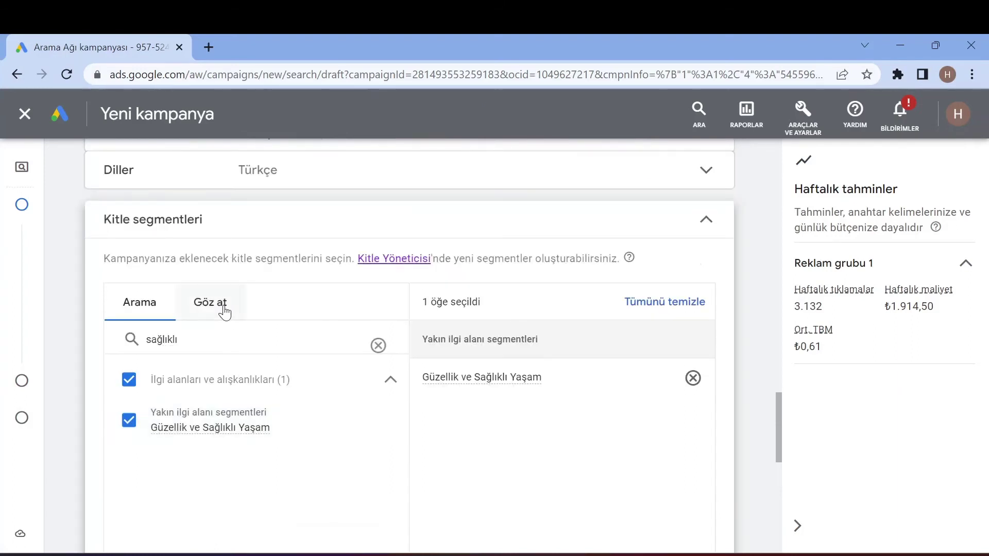
{"action": "left_click", "coordinate": [378, 345]}
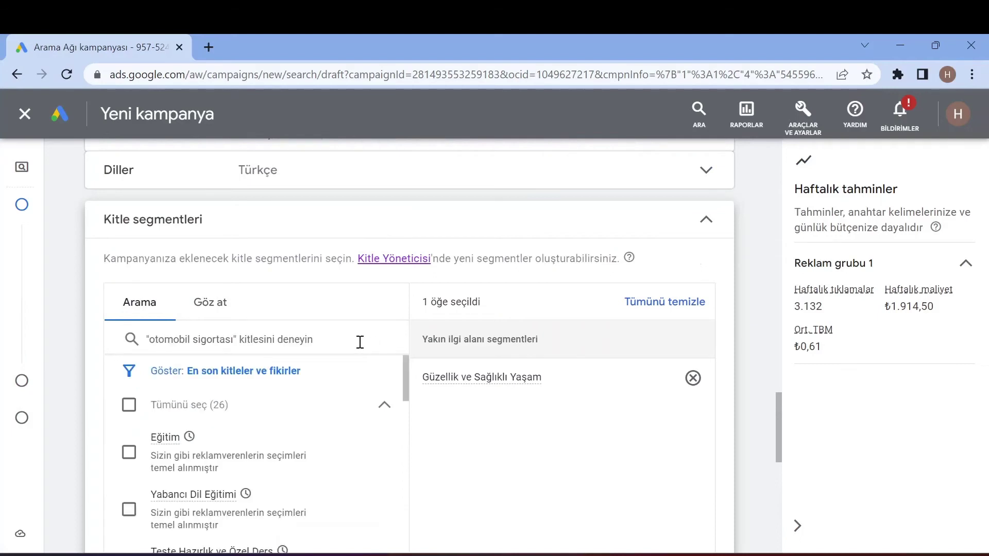
- Replace Güzellik ve Sağlıklı Yaşam with Sağlık ve Fitness Tutkunları under Spor ve Fitness
{"action": "left_click", "coordinate": [211, 305]}
{"action": "scroll", "coordinate": [170, 475], "scroll_direction": "down", "scroll_amount": 3}
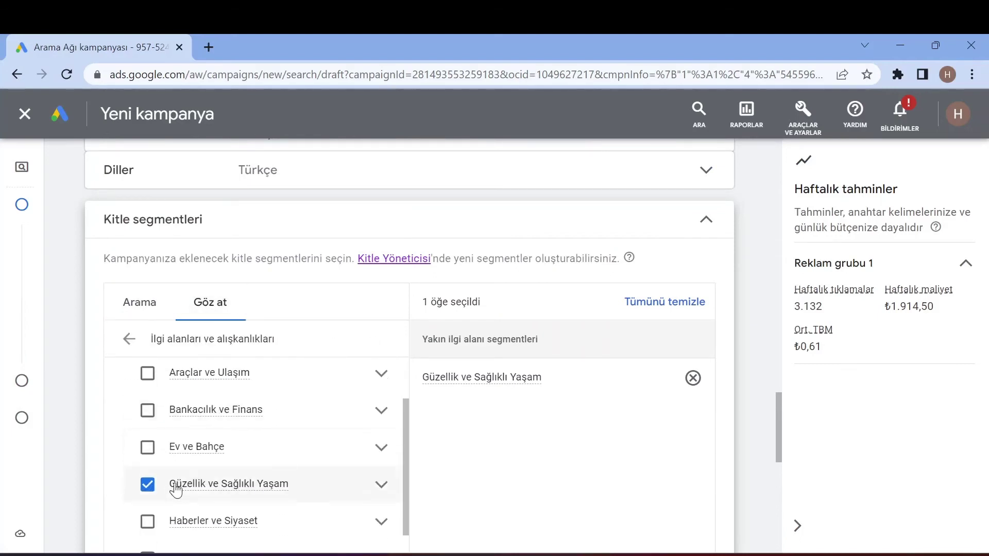
{"action": "left_click", "coordinate": [149, 411]}
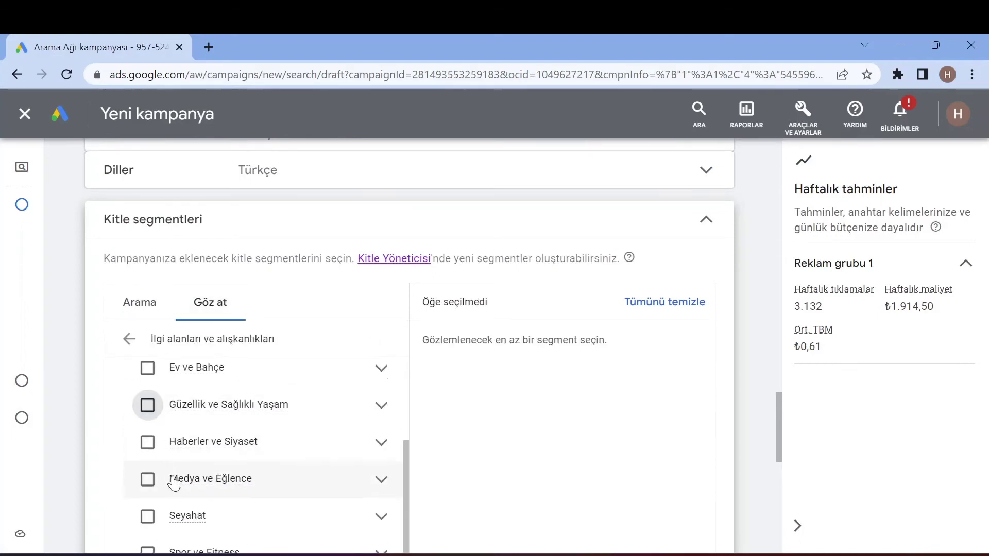
{"action": "scroll", "coordinate": [172, 476], "scroll_direction": "down", "scroll_amount": 3}
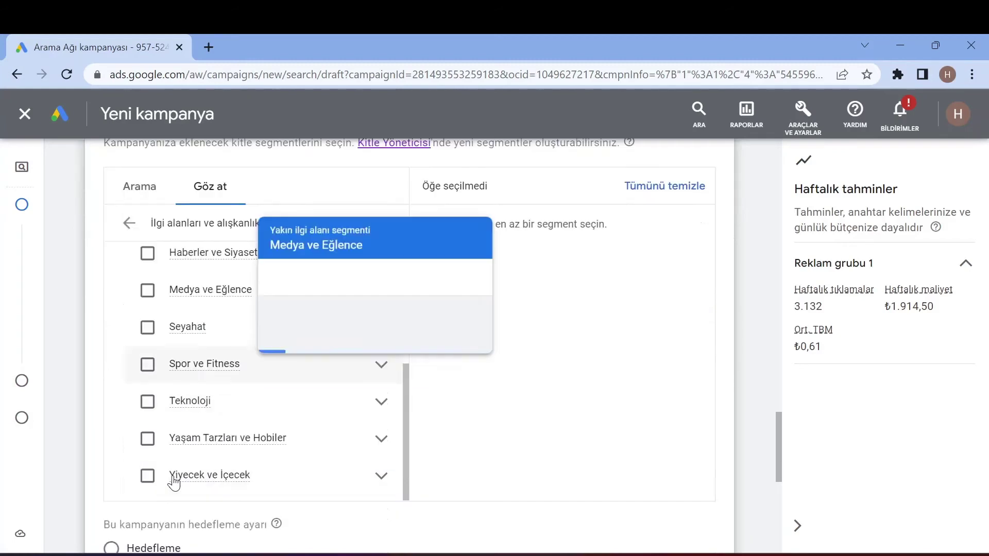
{"action": "left_click", "coordinate": [381, 364]}
{"action": "scroll", "coordinate": [256, 434], "scroll_direction": "down", "scroll_amount": 2}
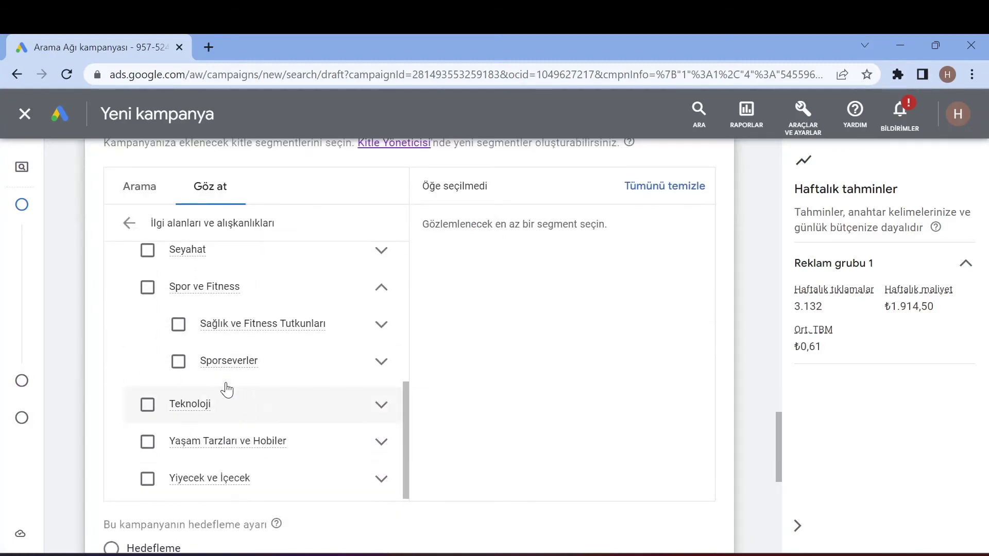
{"action": "left_click", "coordinate": [187, 338]}
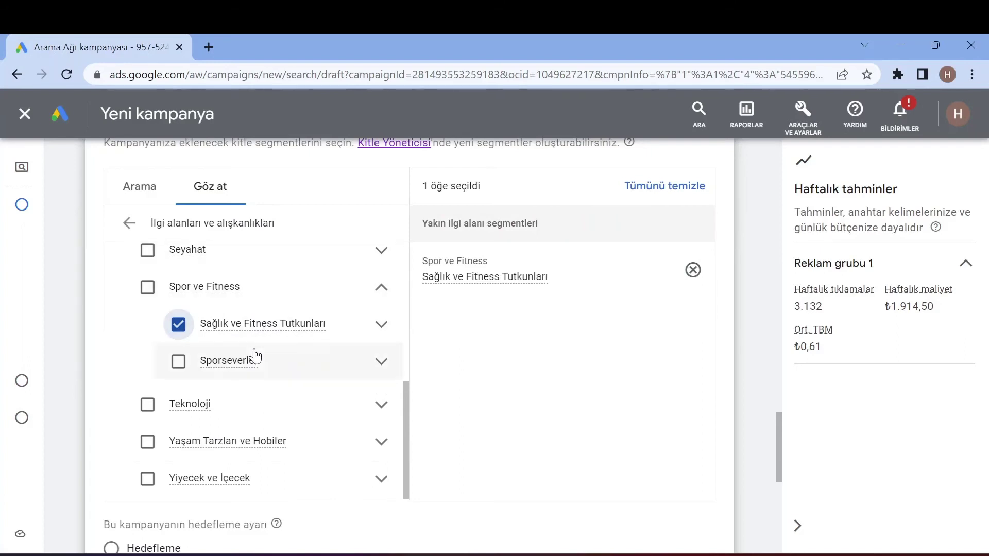
{"action": "left_click", "coordinate": [155, 182]}
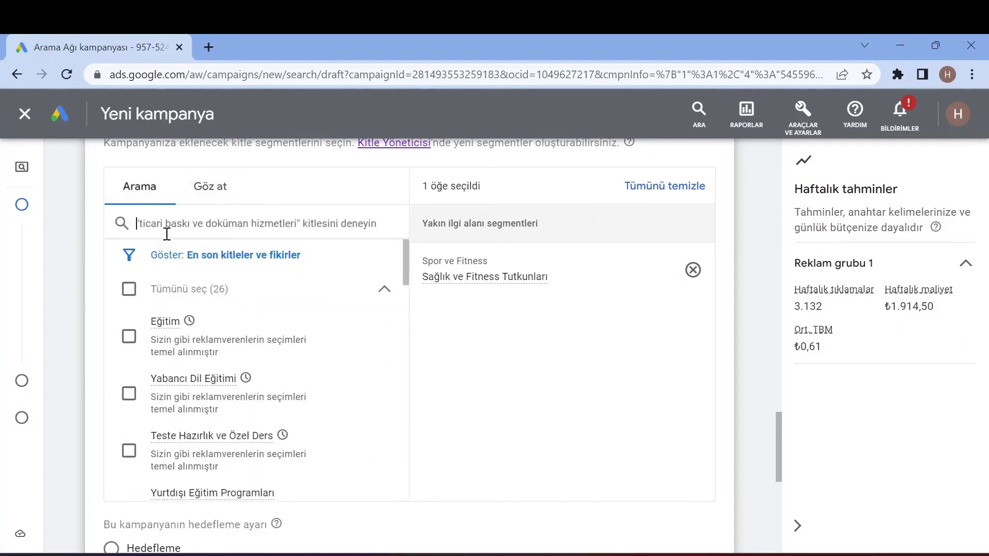
- Search audiences for 'kilo', then erase the term and scroll through the results
{"action": "left_click", "coordinate": [167, 234]}
{"action": "type", "text": "kilo"}
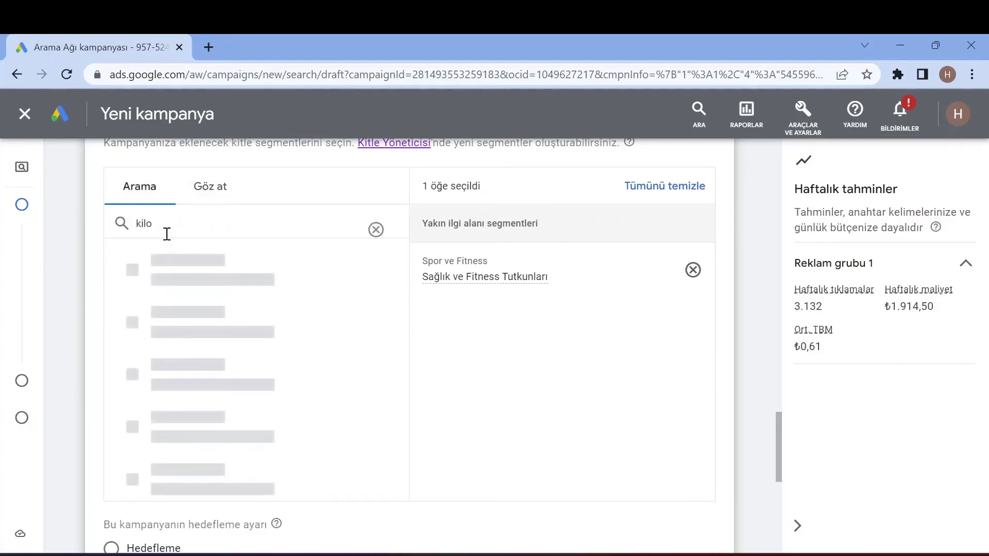
{"action": "key", "text": "BackSpace"}
{"action": "key", "text": "BackSpace"}
{"action": "key", "text": "BackSpace"}
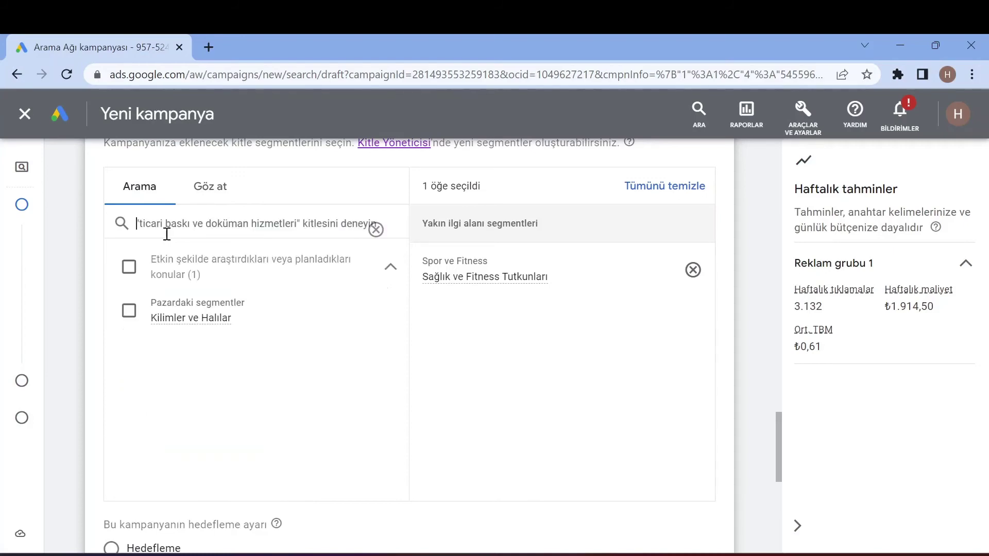
{"action": "scroll", "coordinate": [204, 342], "scroll_direction": "down", "scroll_amount": 4}
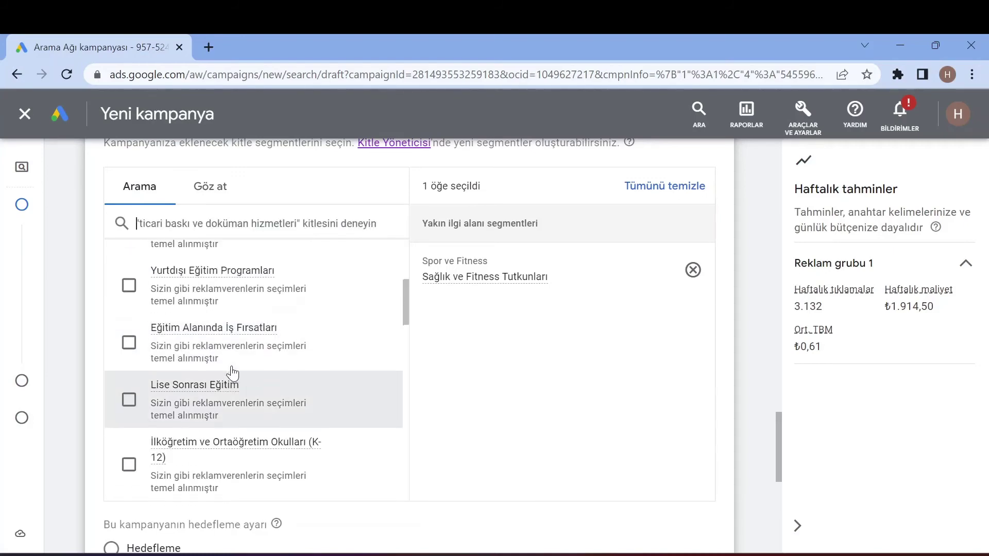
{"action": "scroll", "coordinate": [229, 363], "scroll_direction": "up", "scroll_amount": 4}
{"action": "scroll", "coordinate": [228, 362], "scroll_direction": "down", "scroll_amount": 10}
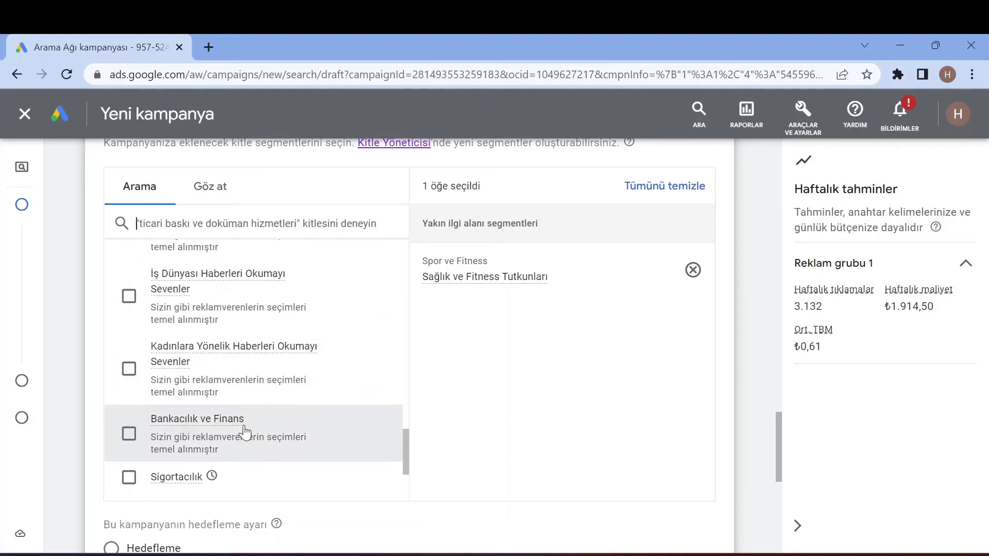
{"action": "scroll", "coordinate": [260, 405], "scroll_direction": "up", "scroll_amount": 2}
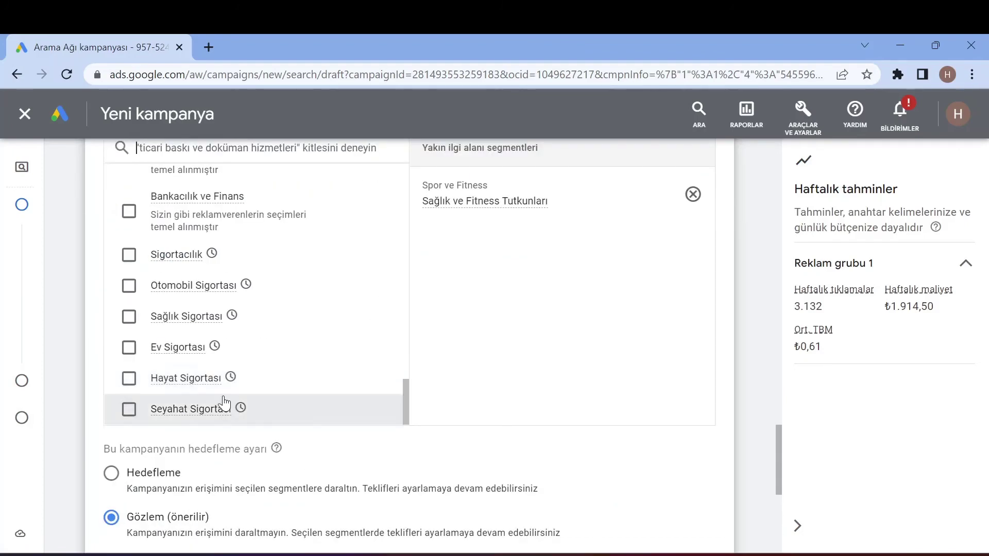
{"action": "scroll", "coordinate": [201, 394], "scroll_direction": "up", "scroll_amount": 3}
{"action": "scroll", "coordinate": [201, 394], "scroll_direction": "up", "scroll_amount": 10}
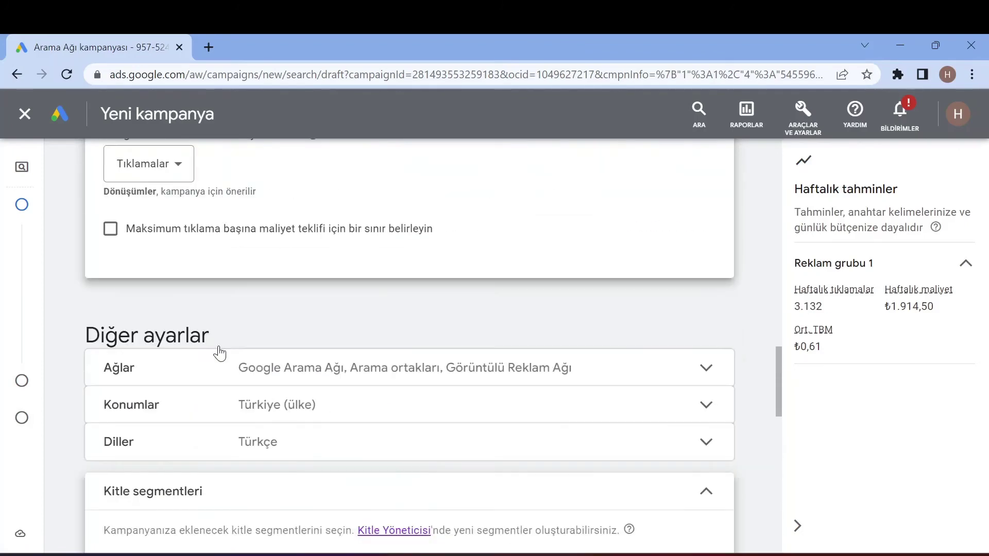
{"action": "scroll", "coordinate": [232, 369], "scroll_direction": "down", "scroll_amount": 4}
{"action": "scroll", "coordinate": [163, 419], "scroll_direction": "down", "scroll_amount": 2}
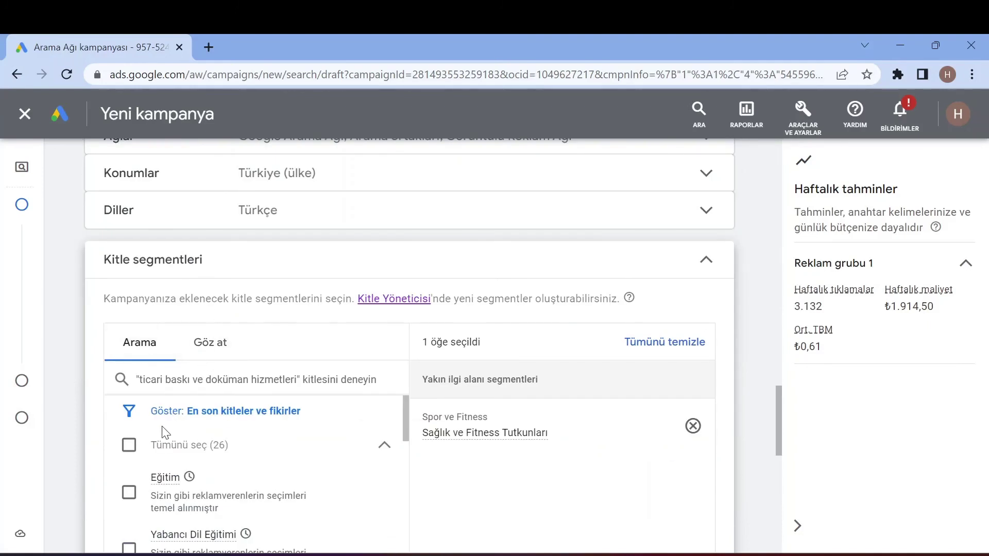
- Set audience targeting to Hedefleme, leaving the audience listing options unchanged
{"action": "left_click", "coordinate": [205, 417]}
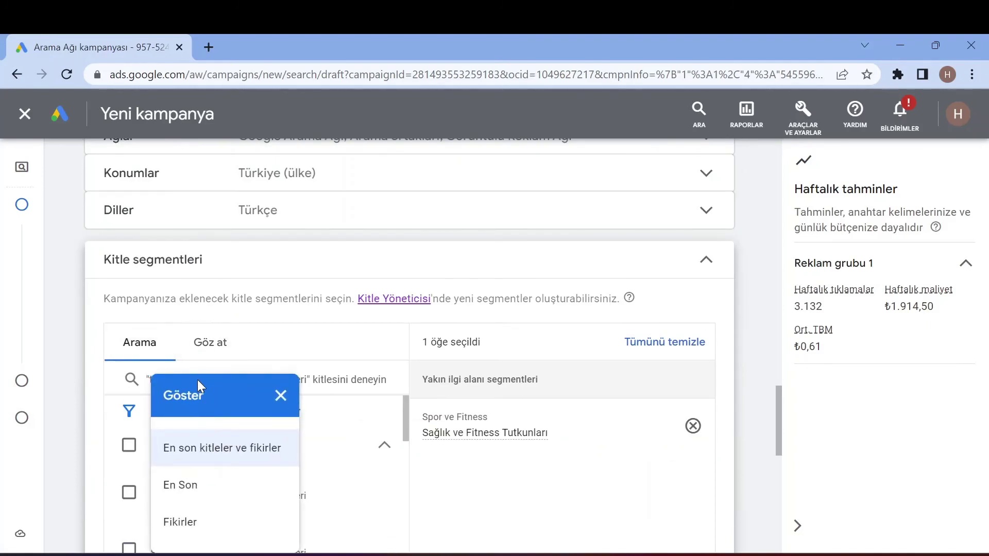
{"action": "left_click", "coordinate": [197, 379]}
{"action": "scroll", "coordinate": [195, 405], "scroll_direction": "down", "scroll_amount": 2}
{"action": "scroll", "coordinate": [298, 392], "scroll_direction": "down", "scroll_amount": 1}
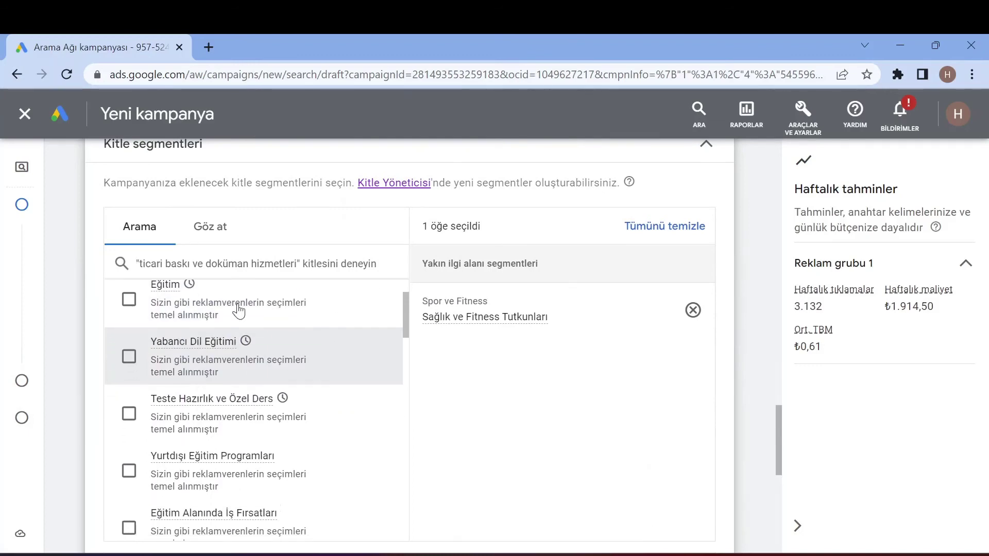
{"action": "scroll", "coordinate": [563, 303], "scroll_direction": "down", "scroll_amount": 4}
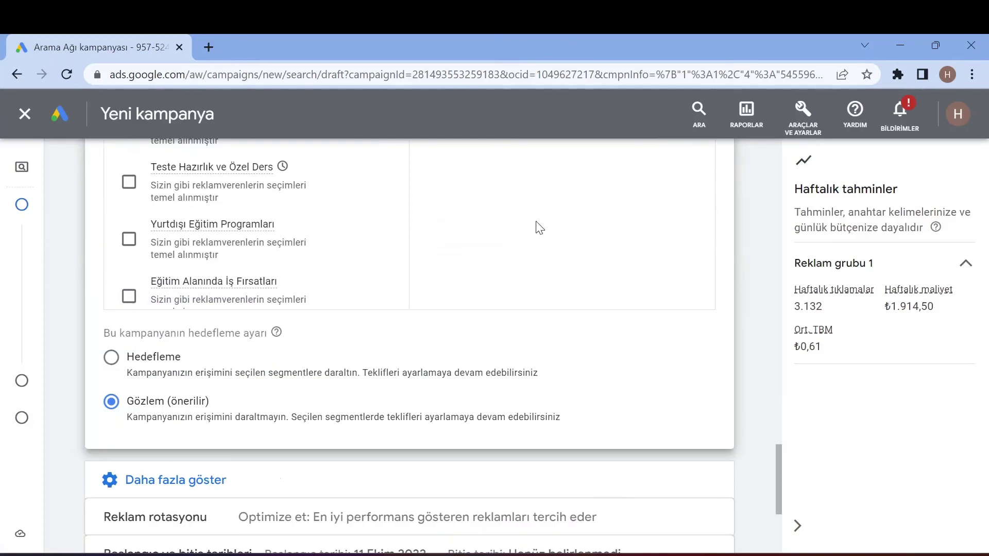
{"action": "scroll", "coordinate": [537, 227], "scroll_direction": "up", "scroll_amount": 2}
{"action": "left_click", "coordinate": [160, 492]}
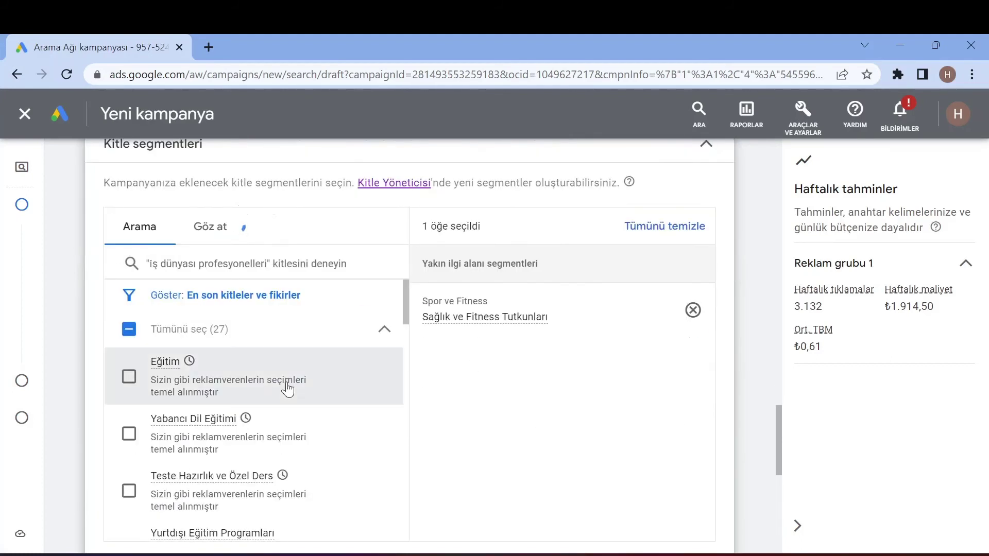
- Search audiences for 'diyet' and scroll down to Sonraki
{"action": "left_click", "coordinate": [316, 273]}
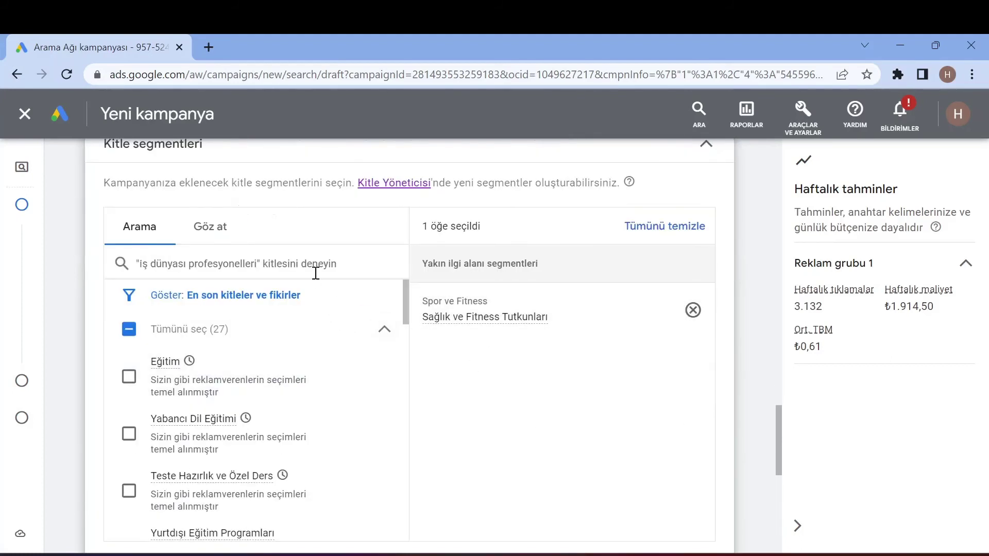
{"action": "type", "text": "diyet"}
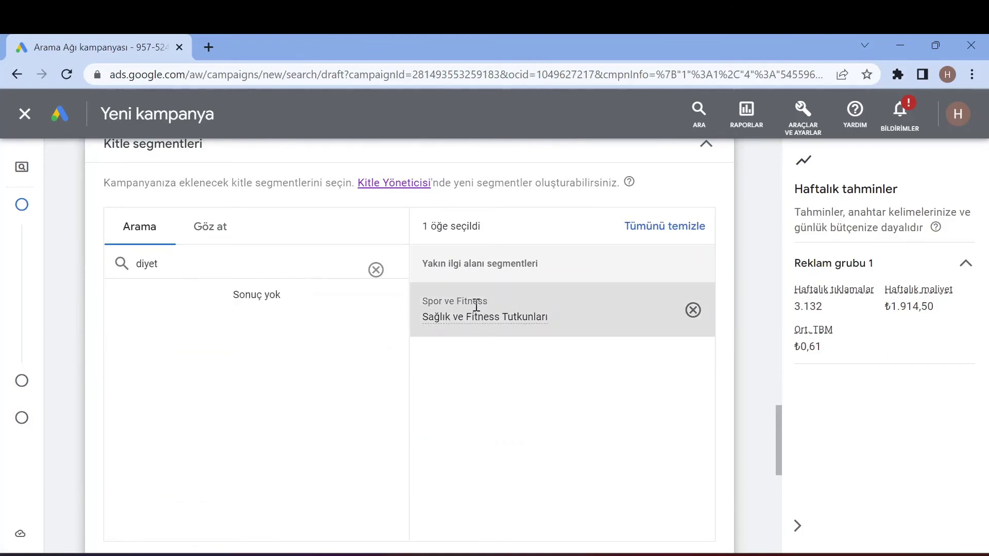
{"action": "scroll", "coordinate": [479, 327], "scroll_direction": "down", "scroll_amount": 4}
{"action": "scroll", "coordinate": [492, 332], "scroll_direction": "down", "scroll_amount": 4}
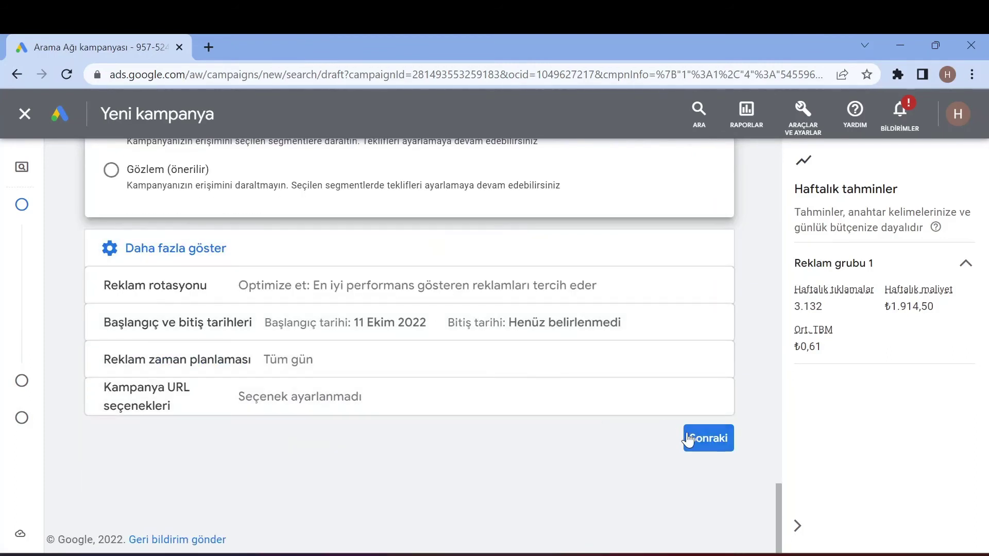
- Try to continue with Sonraki and dismiss the draft-creation error with Tamam
{"action": "left_click", "coordinate": [707, 439]}
{"action": "scroll", "coordinate": [470, 356], "scroll_direction": "down", "scroll_amount": 2}
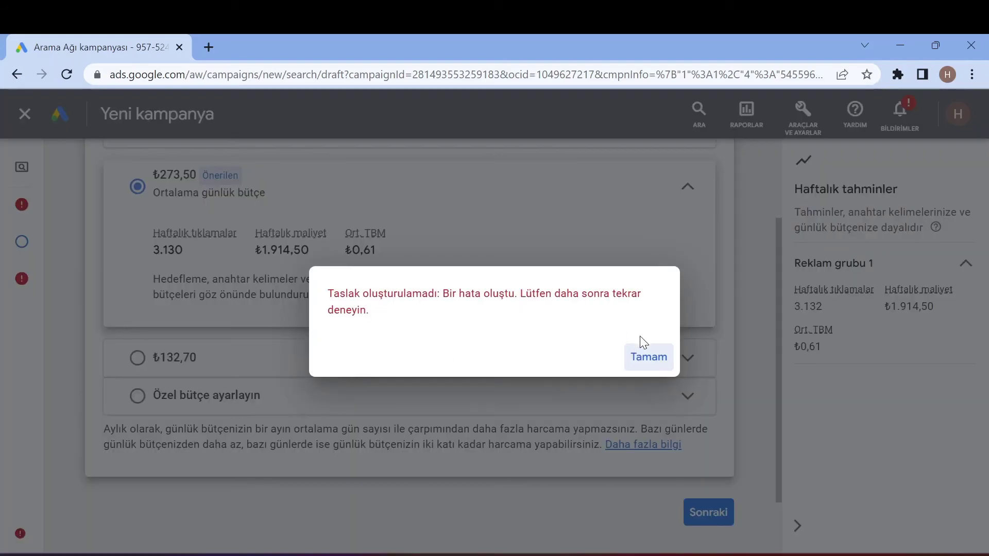
{"action": "left_click", "coordinate": [646, 361]}
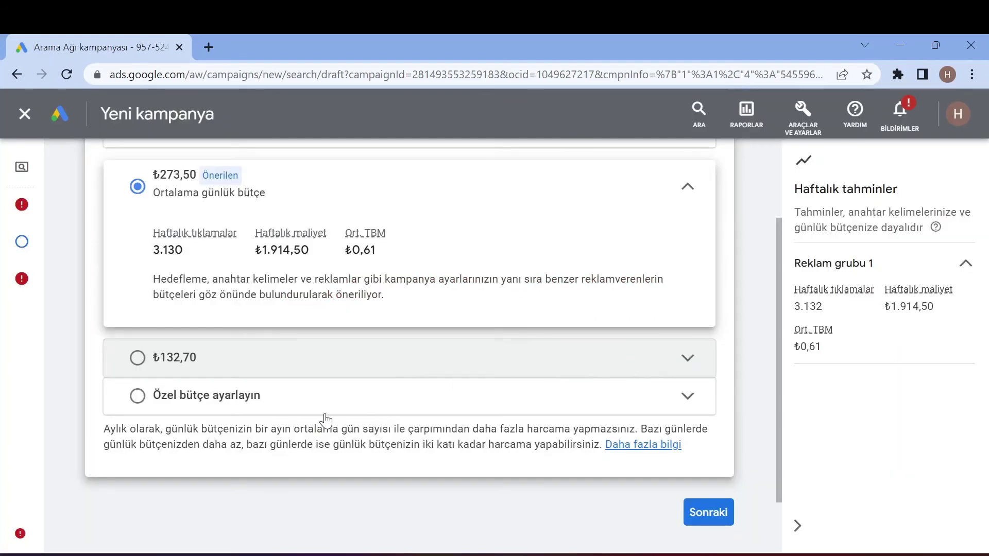
- Return to Kampanya ayarları and delete all four flagged diet keywords
{"action": "left_click", "coordinate": [22, 218]}
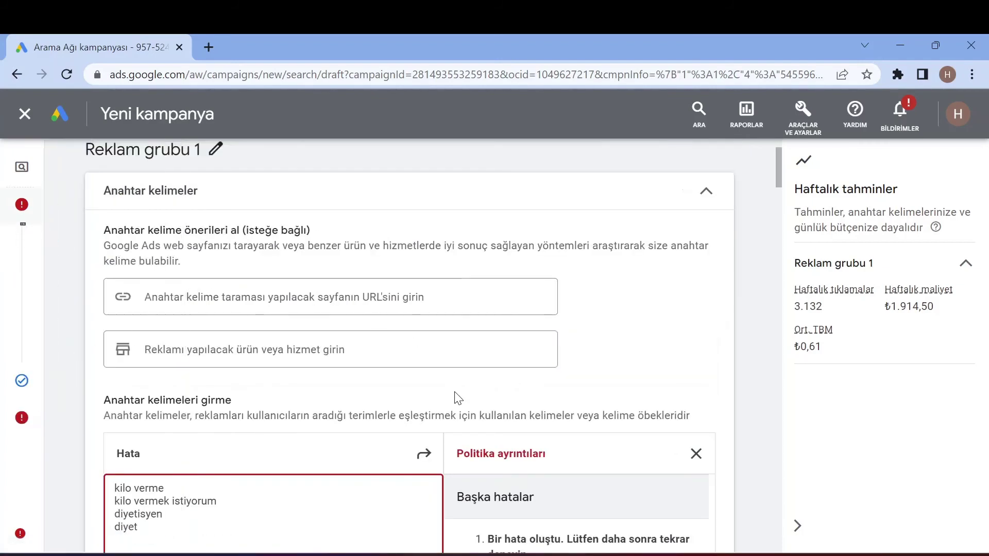
{"action": "scroll", "coordinate": [455, 398], "scroll_direction": "down", "scroll_amount": 4}
{"action": "left_click", "coordinate": [315, 330]}
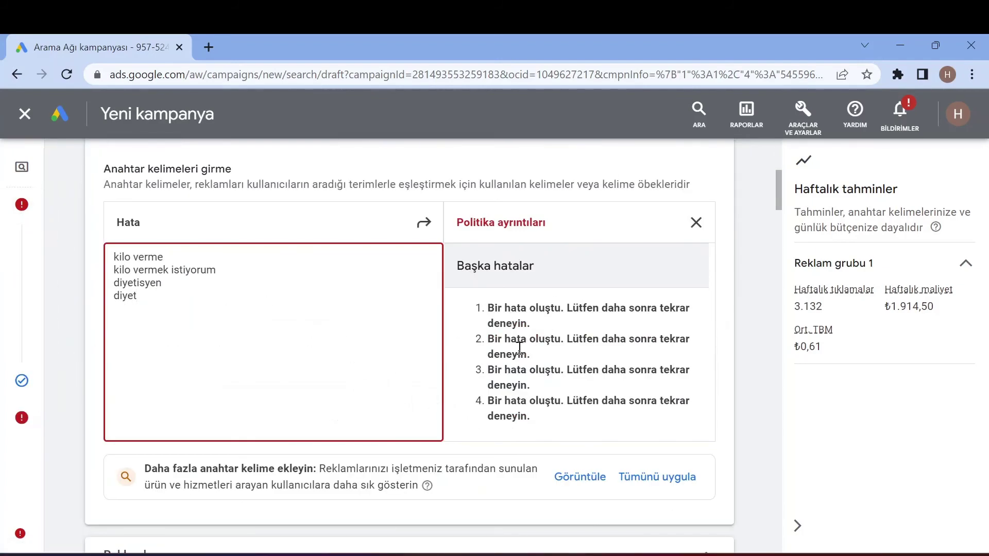
{"action": "scroll", "coordinate": [251, 357], "scroll_direction": "down", "scroll_amount": 5}
{"action": "scroll", "coordinate": [255, 361], "scroll_direction": "up", "scroll_amount": 8}
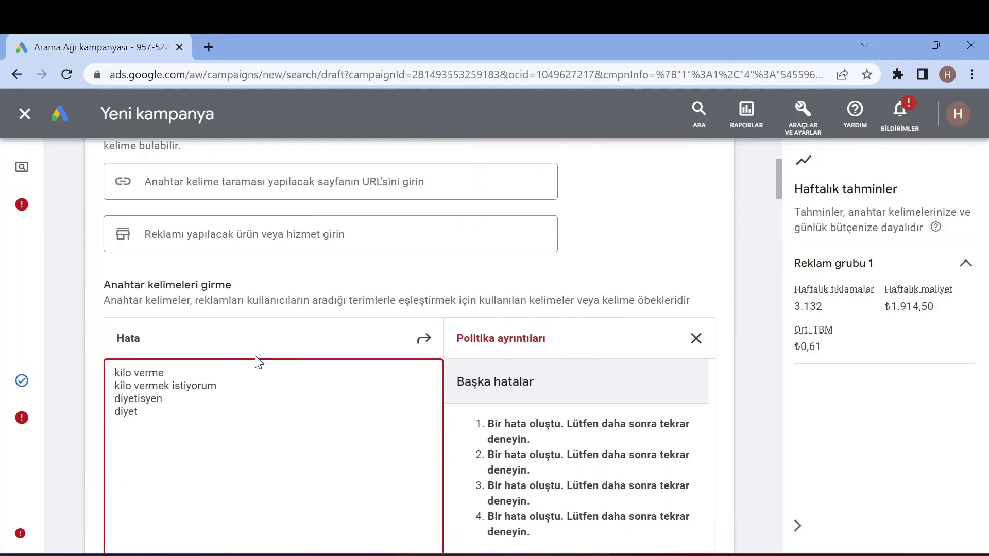
{"action": "left_click_drag", "start_coordinate": [161, 413], "coordinate": [110, 376]}
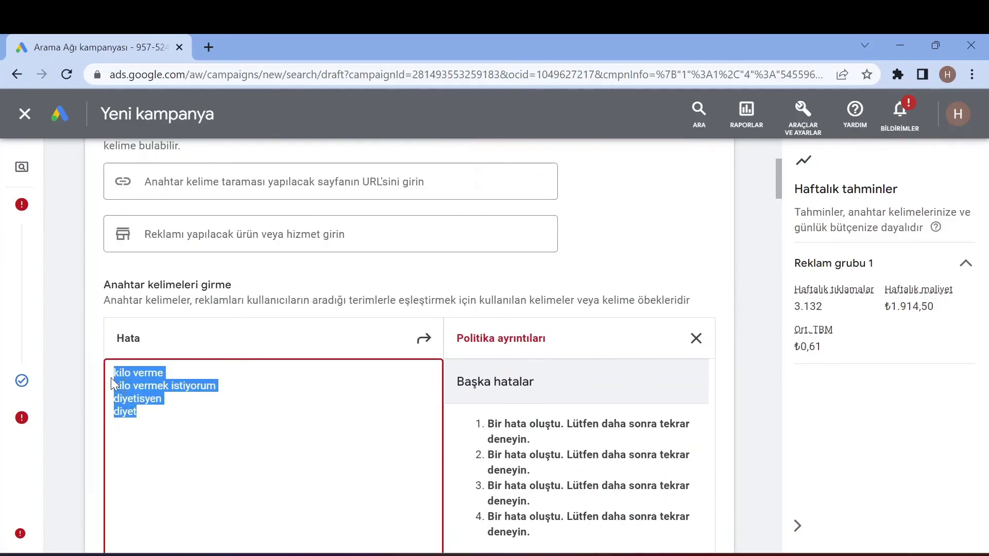
{"action": "key", "text": "BackSpace"}
- Replace the suggested ₺273,50 with a custom daily budget of 30,00 and continue to review
{"action": "mouse_move", "coordinate": [23, 335]}
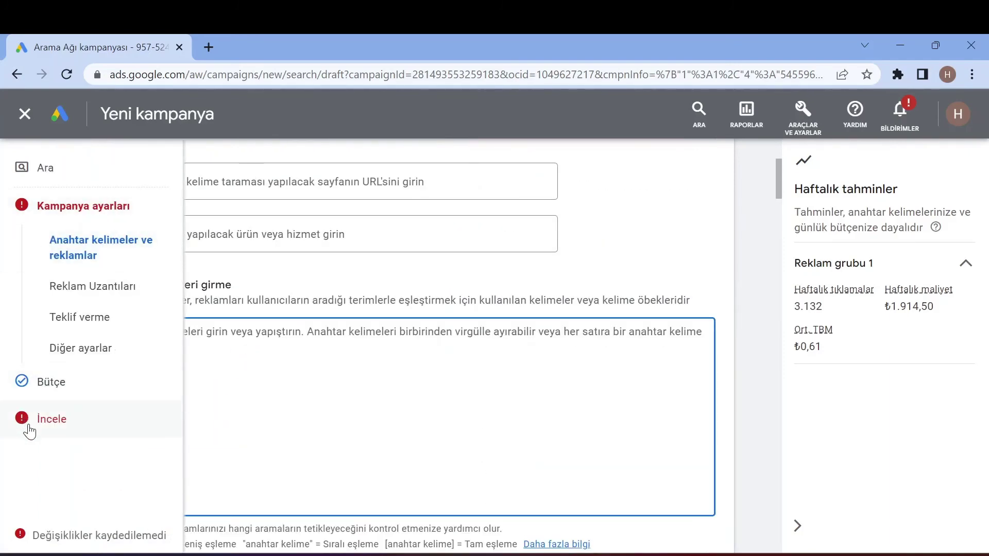
{"action": "left_click", "coordinate": [33, 399]}
{"action": "scroll", "coordinate": [338, 323], "scroll_direction": "down", "scroll_amount": 3}
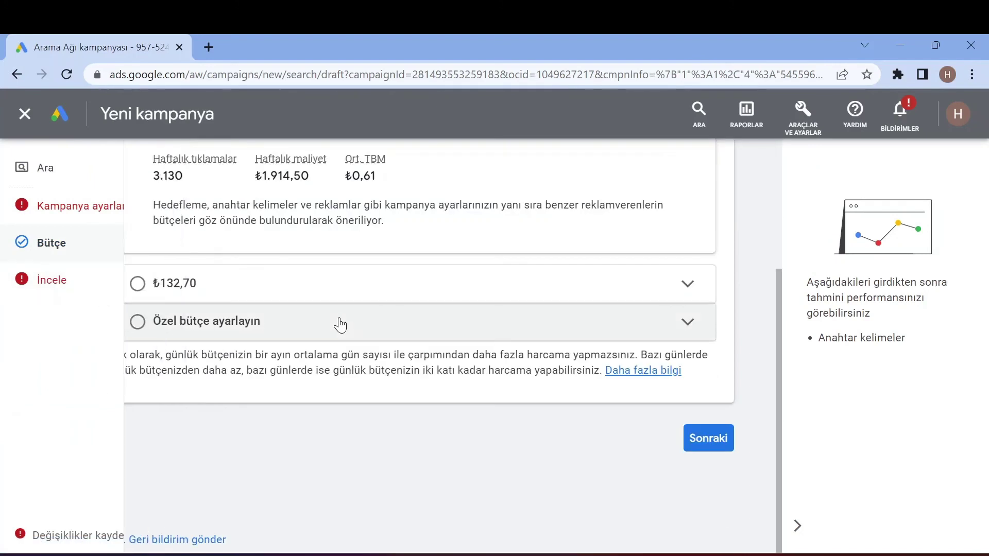
{"action": "left_click", "coordinate": [272, 322]}
{"action": "left_click", "coordinate": [225, 278]}
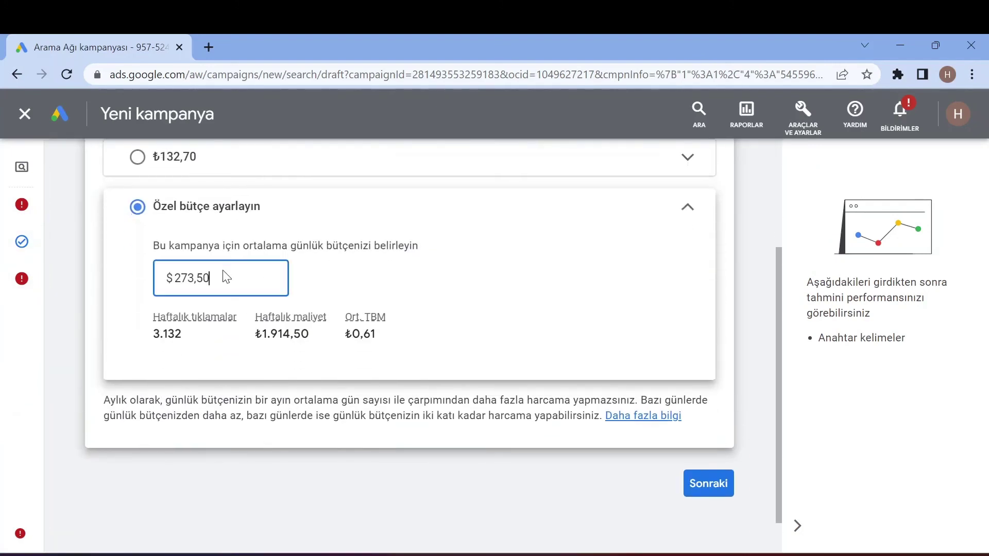
{"action": "double_click", "coordinate": [178, 280]}
{"action": "type", "text": "30"}
{"action": "left_click", "coordinate": [376, 239]}
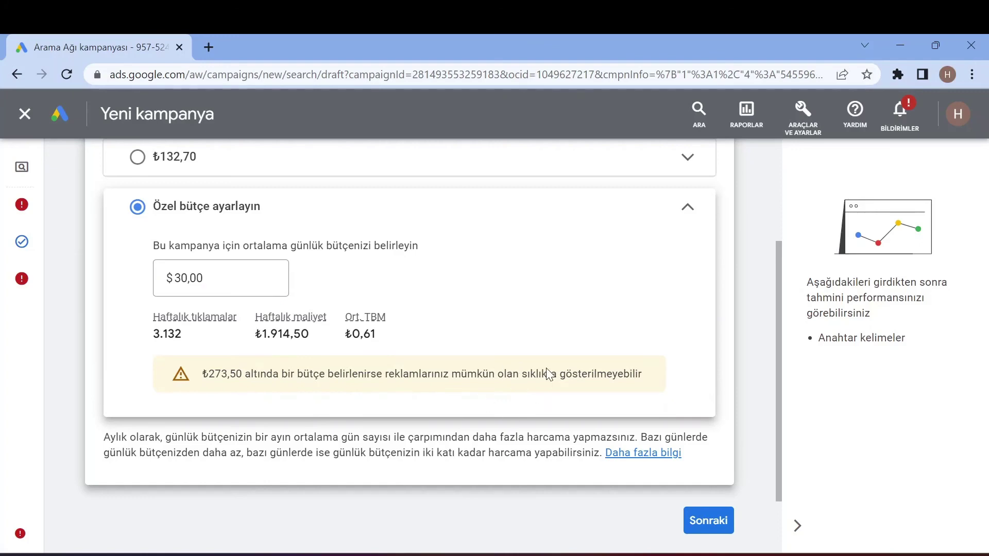
{"action": "left_click", "coordinate": [697, 521]}
- Scroll the Kampanyanızı inceleyin page to check bidding, budget, location, audience and keywords
{"action": "scroll", "coordinate": [482, 393], "scroll_direction": "down", "scroll_amount": 7}
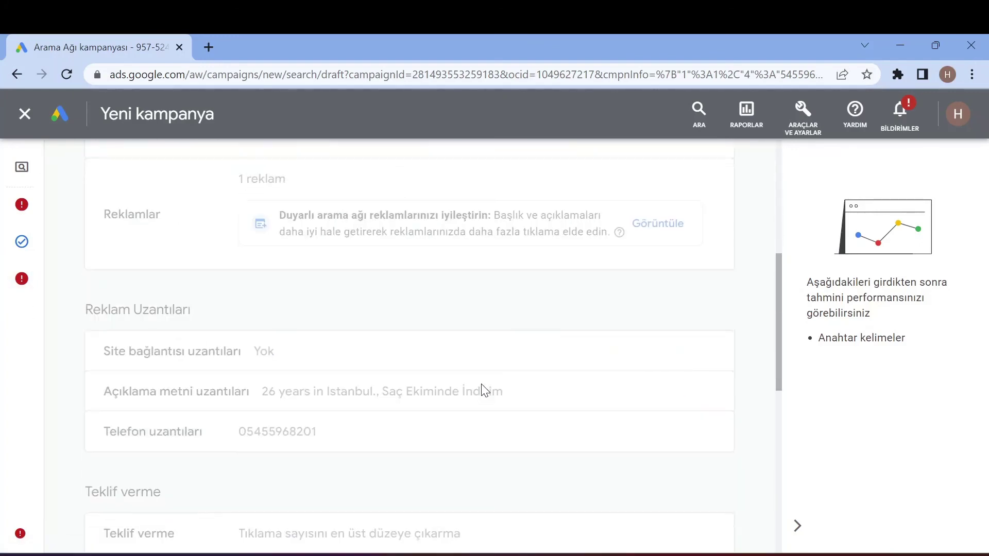
{"action": "scroll", "coordinate": [482, 389], "scroll_direction": "up", "scroll_amount": 7}
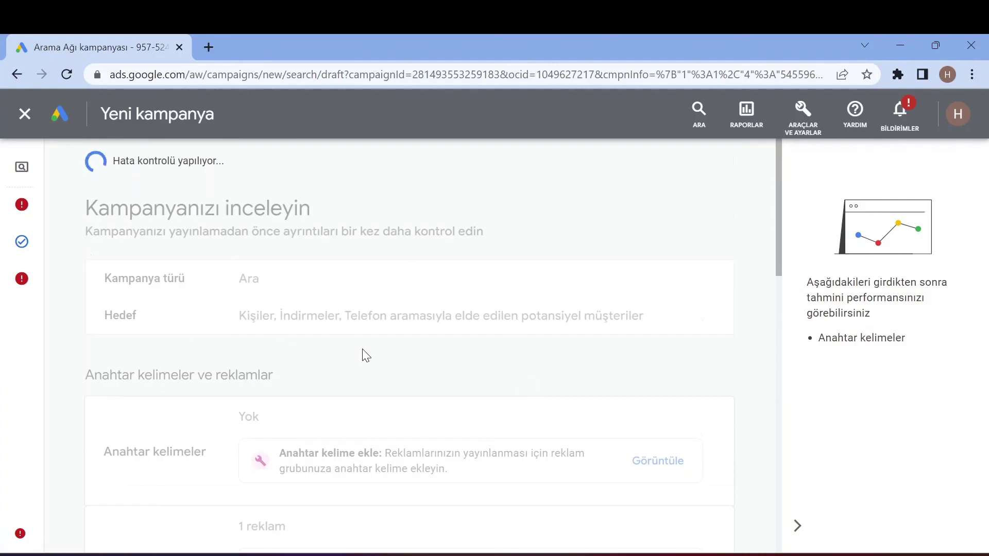
{"action": "scroll", "coordinate": [236, 331], "scroll_direction": "down", "scroll_amount": 12}
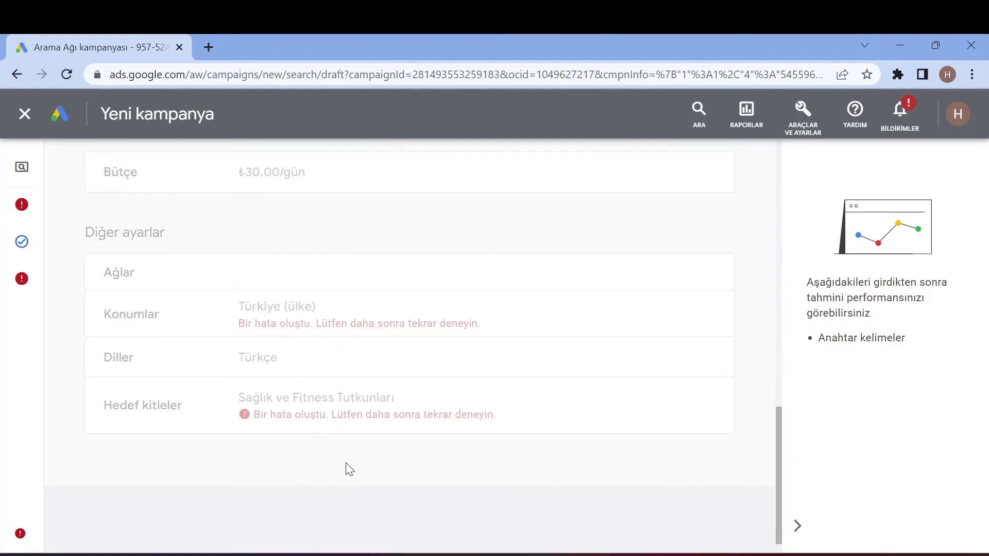
{"action": "scroll", "coordinate": [239, 470], "scroll_direction": "up", "scroll_amount": 12}
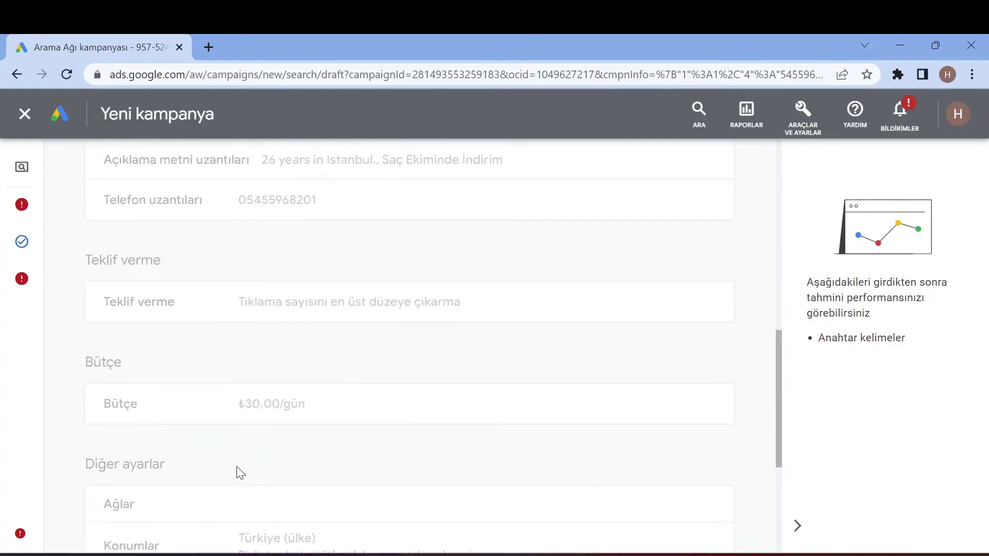
{"action": "scroll", "coordinate": [286, 287], "scroll_direction": "down", "scroll_amount": 12}
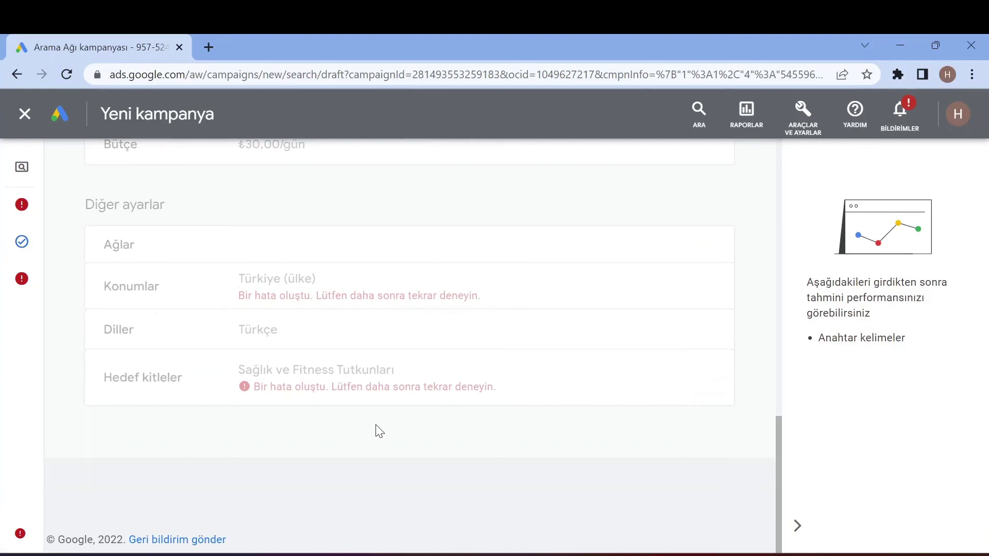
{"action": "scroll", "coordinate": [376, 428], "scroll_direction": "up", "scroll_amount": 15}
{"action": "scroll", "coordinate": [388, 408], "scroll_direction": "down", "scroll_amount": 9}
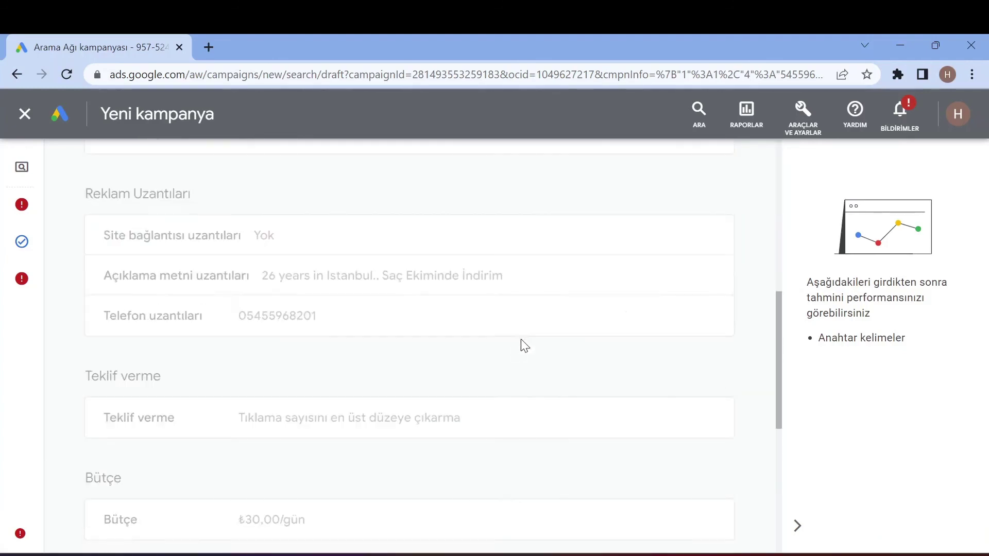
{"action": "scroll", "coordinate": [520, 339], "scroll_direction": "down", "scroll_amount": 6}
{"action": "scroll", "coordinate": [512, 423], "scroll_direction": "up", "scroll_amount": 15}
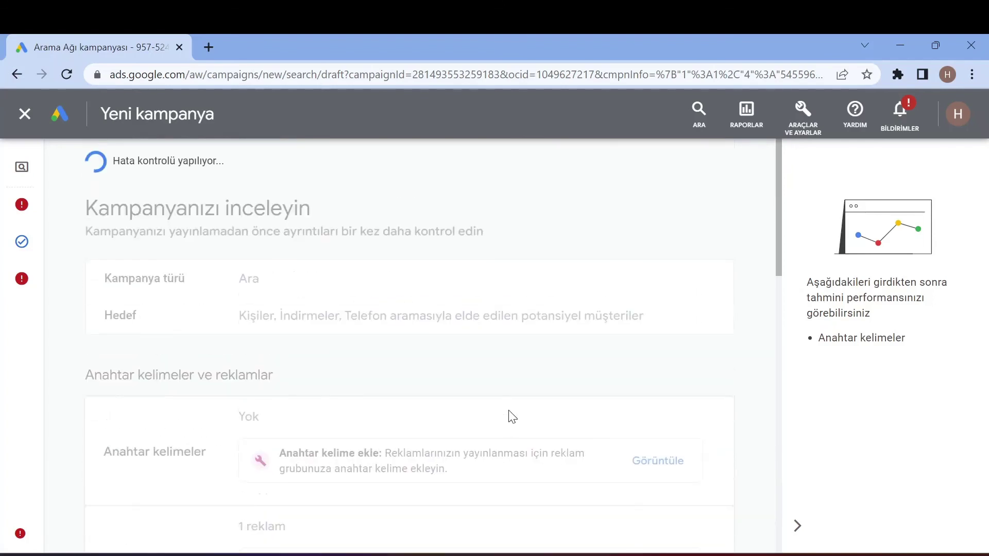